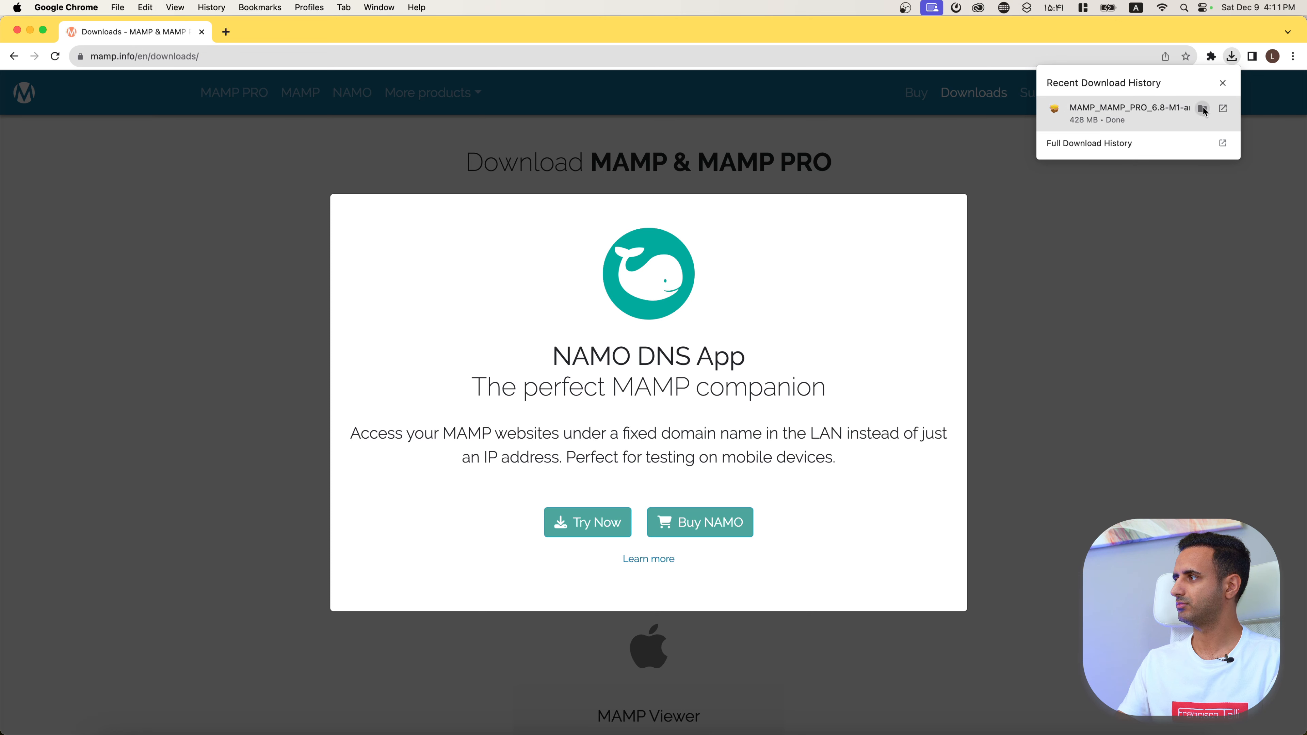
# Step: Run the MAMP & MAMP PRO 6.8 installer, accept the license, and authorise installing on Macintosh HD
pyautogui.click(1152, 116)
pyautogui.click(824, 448)
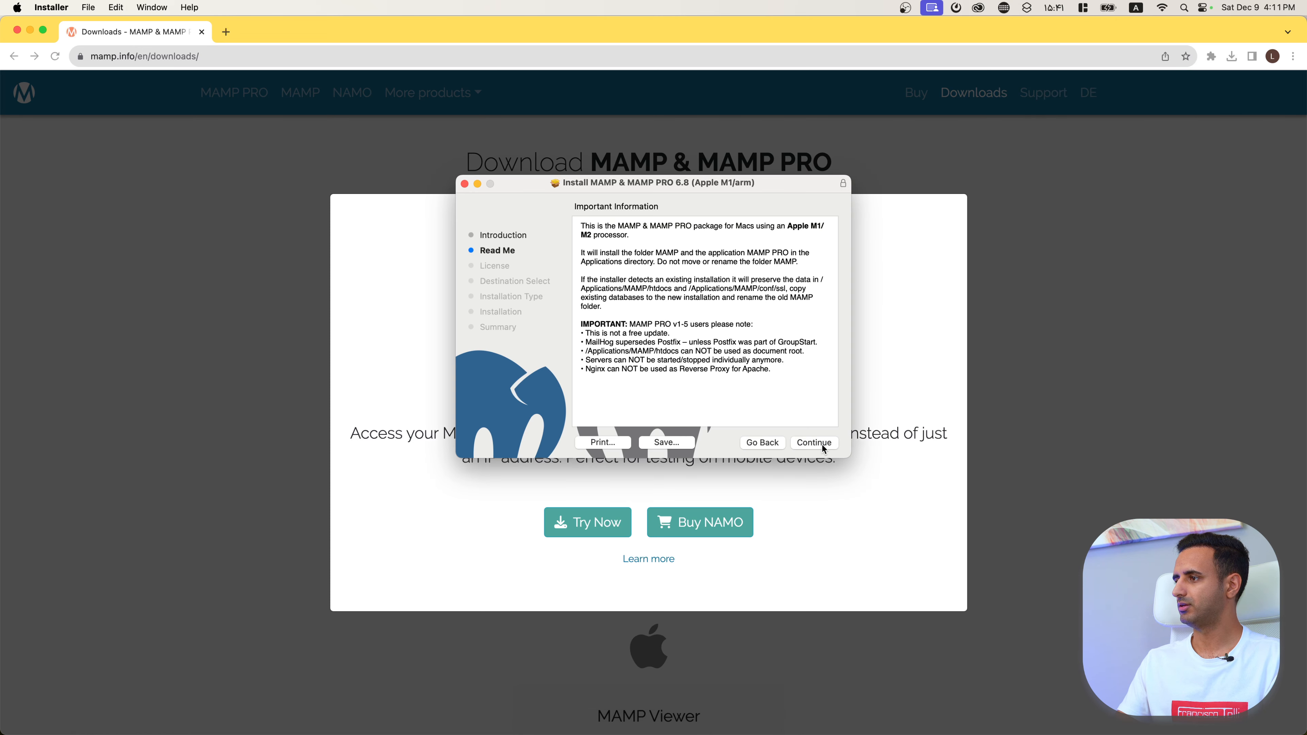
pyautogui.click(815, 445)
pyautogui.click(814, 444)
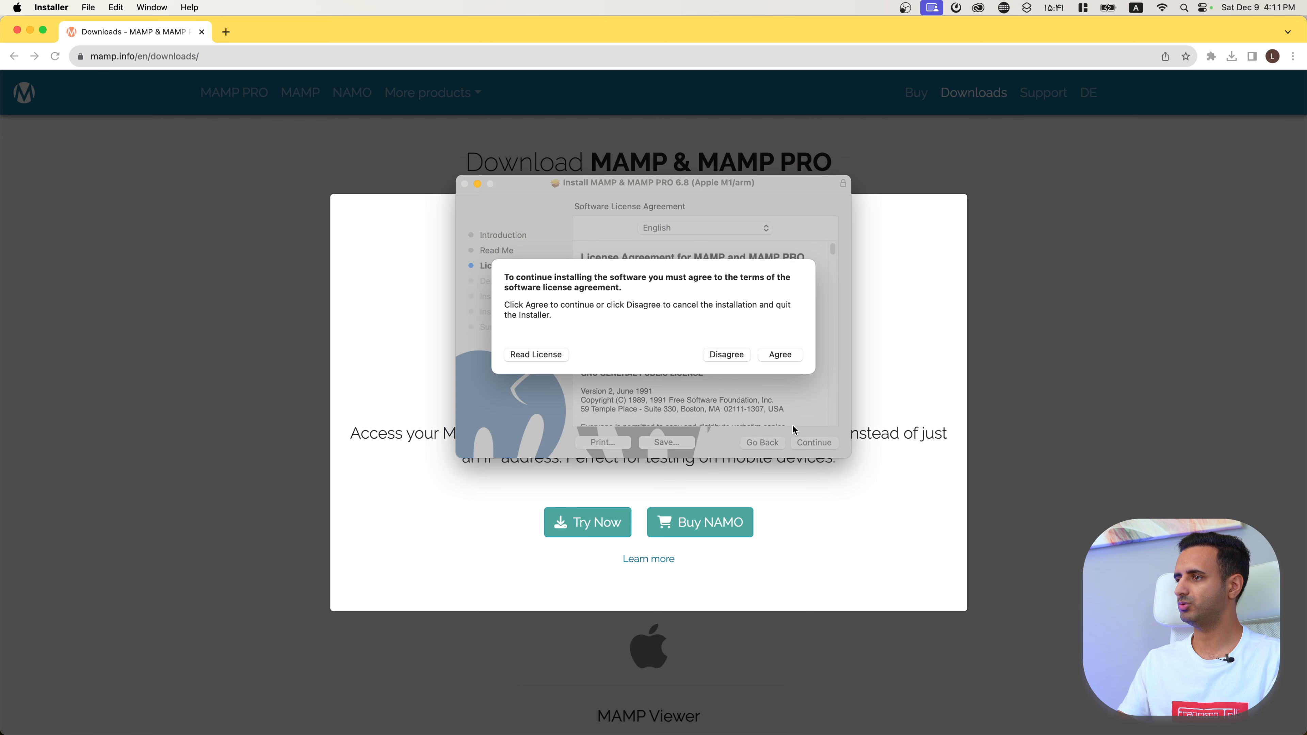
pyautogui.click(796, 358)
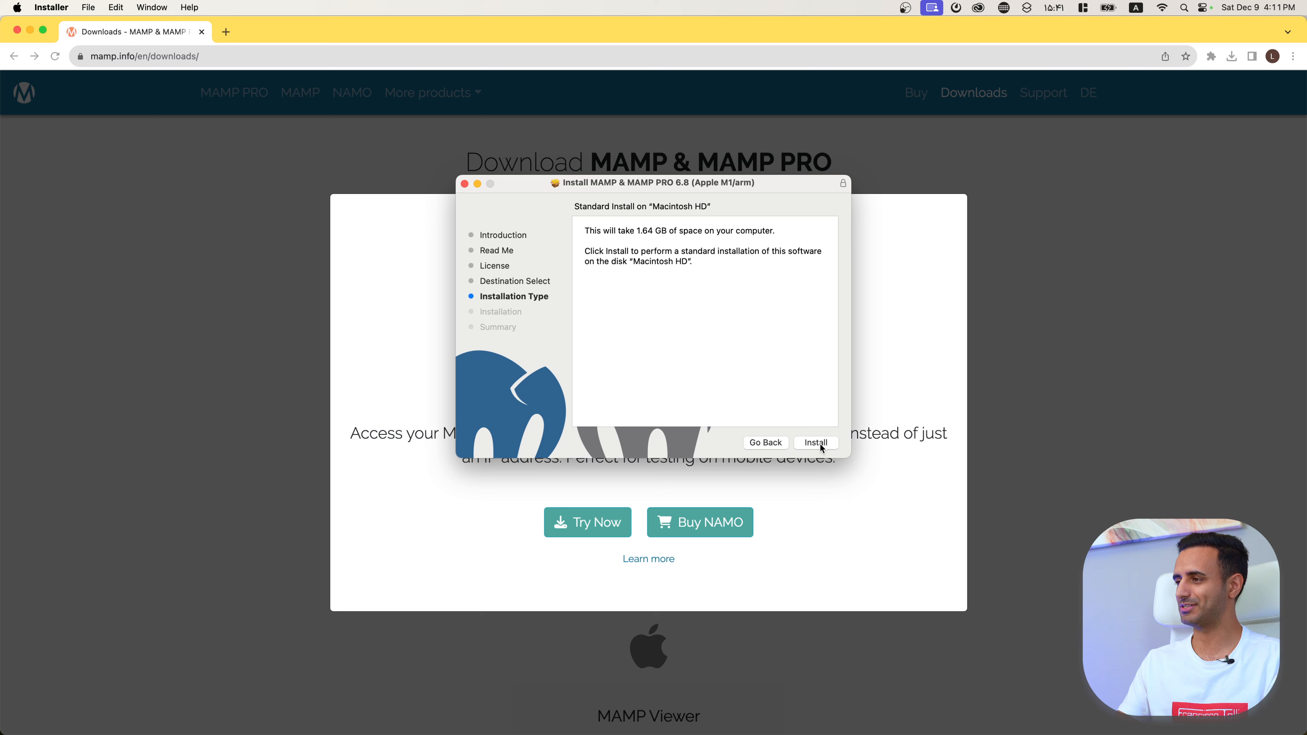
pyautogui.click(820, 444)
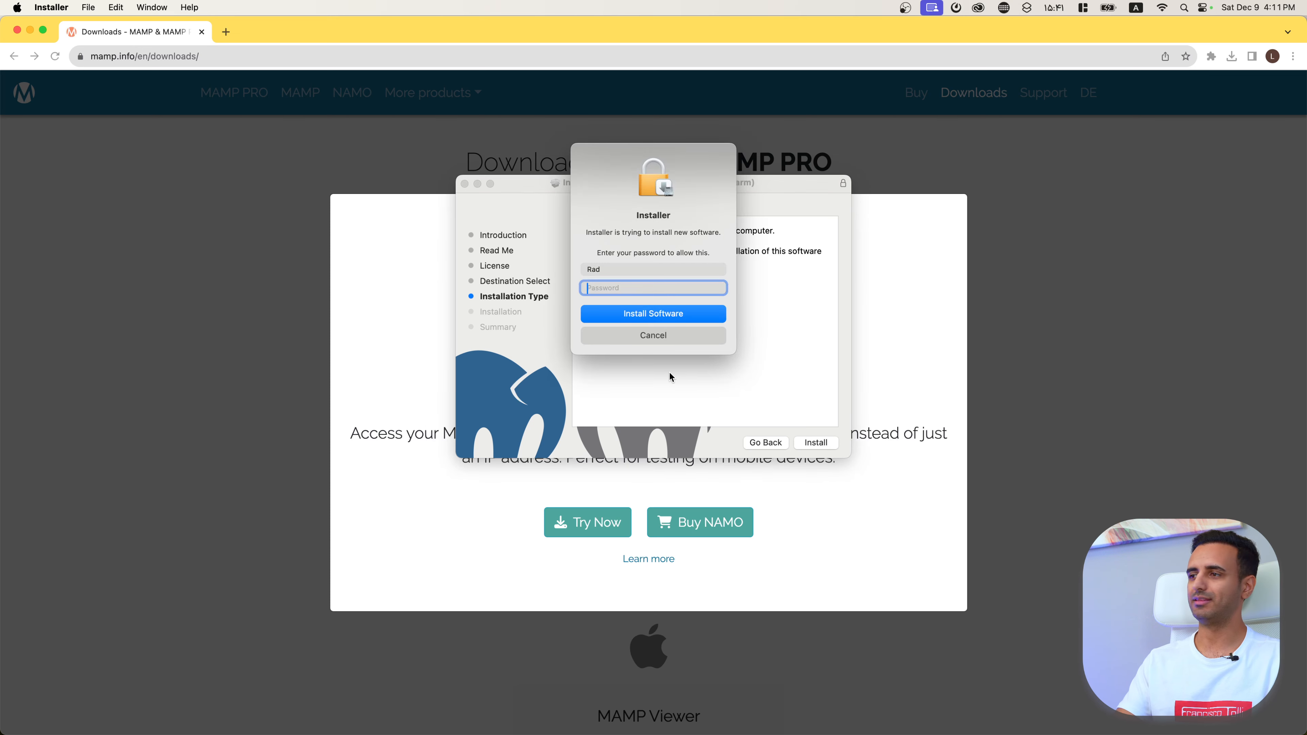
pyautogui.write('••••••')
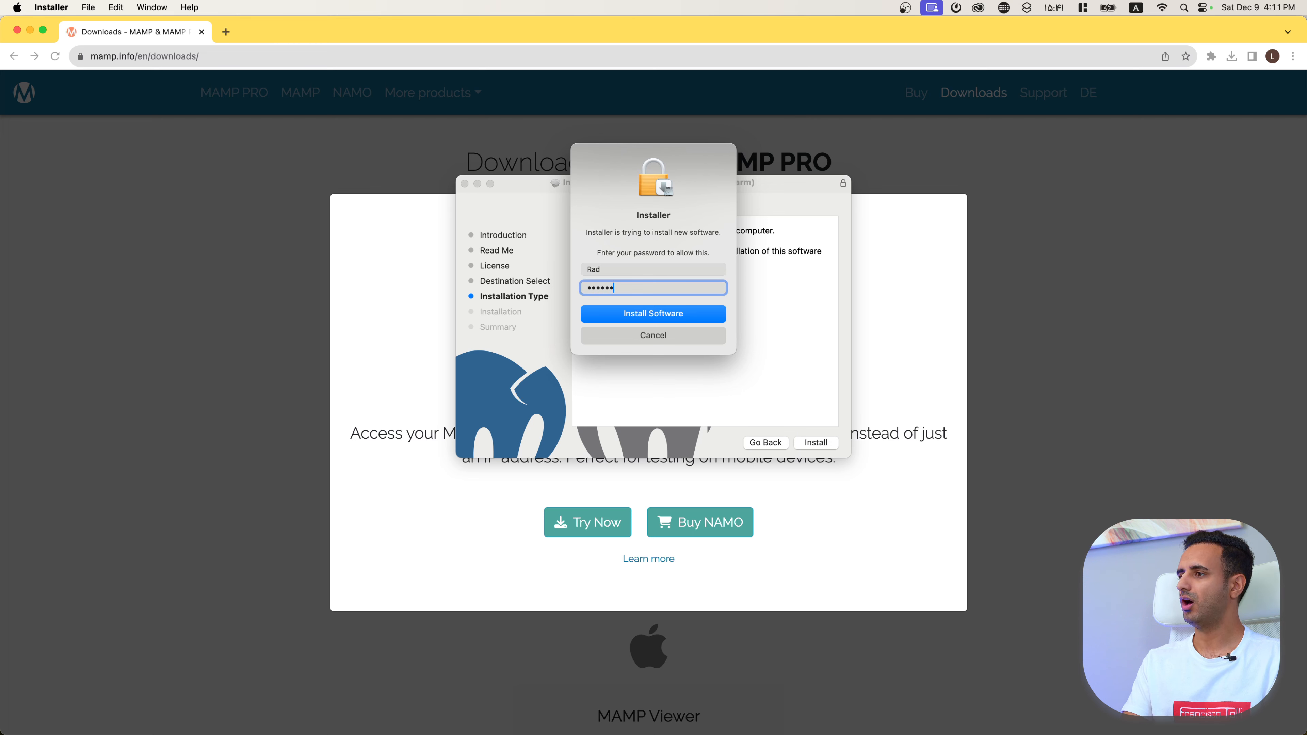
pyautogui.press('Return')
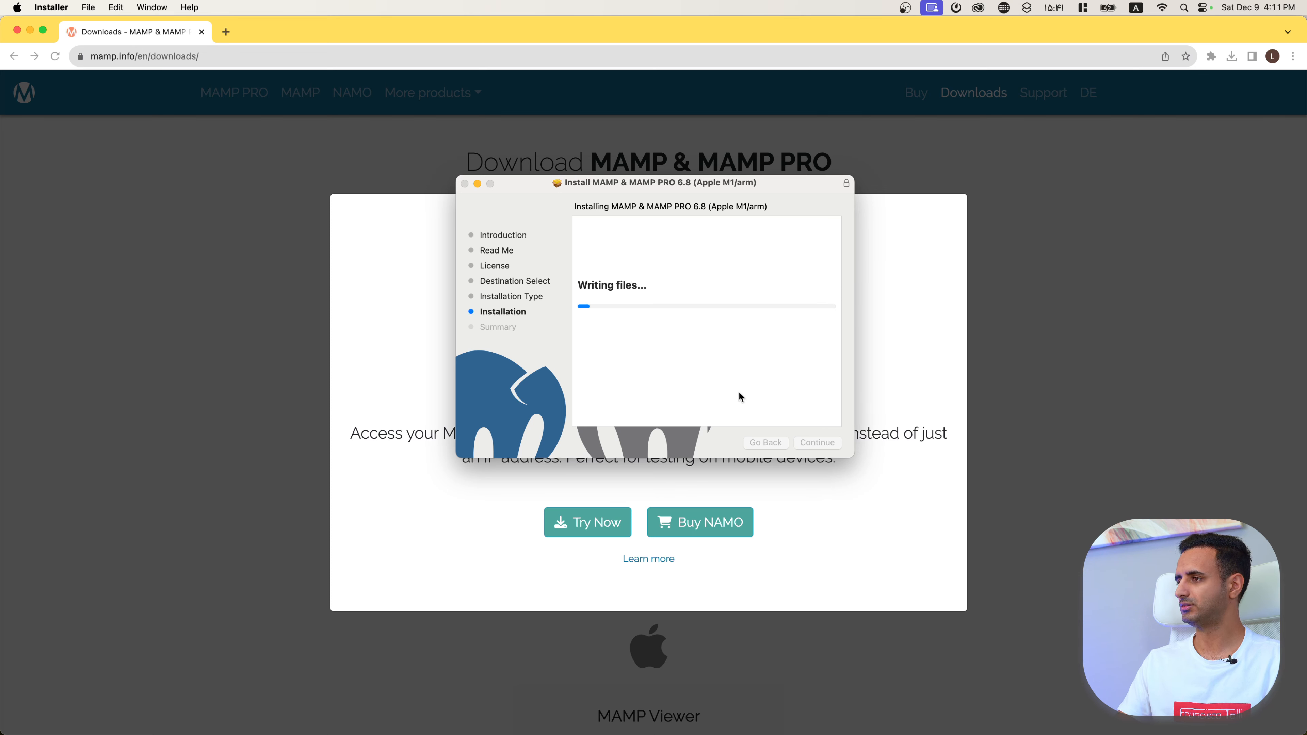
# Step: Close the installer after the successful install and dismiss the installer-package prompt
pyautogui.moveTo(638, 182); pyautogui.dragTo(653, 225)
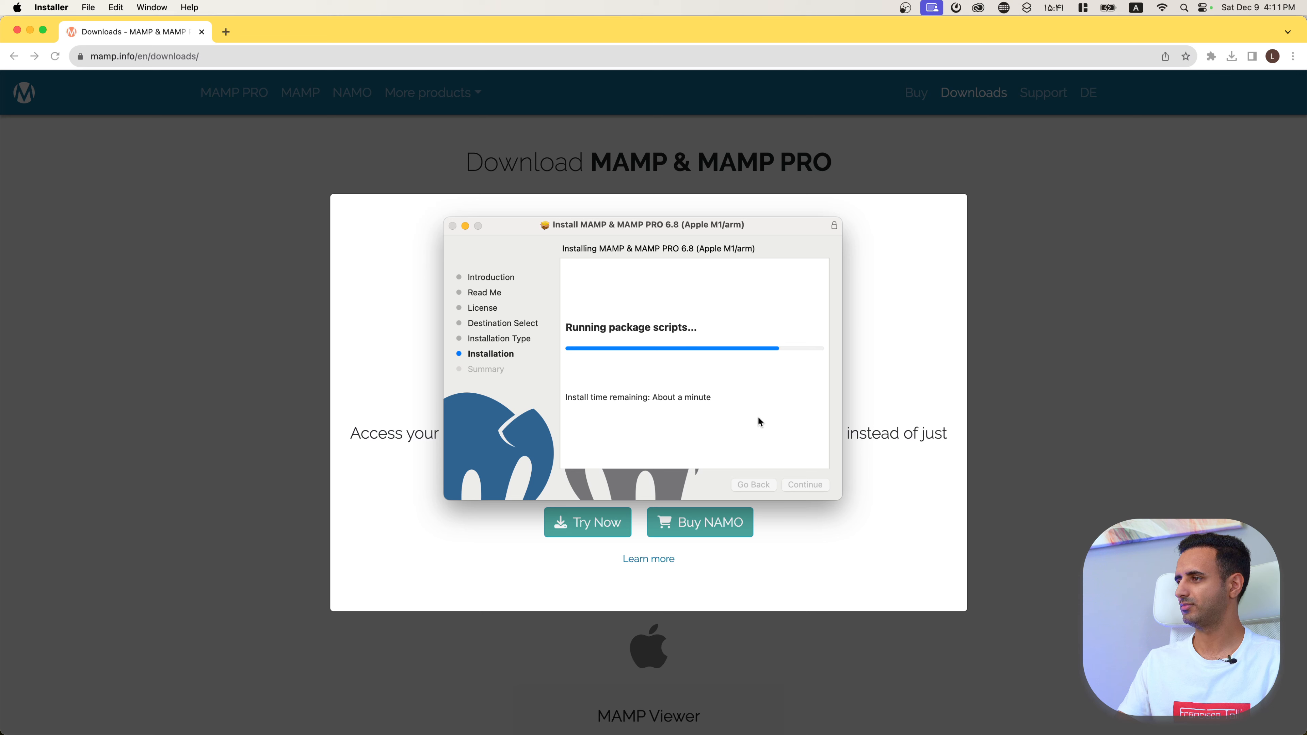
pyautogui.click(804, 485)
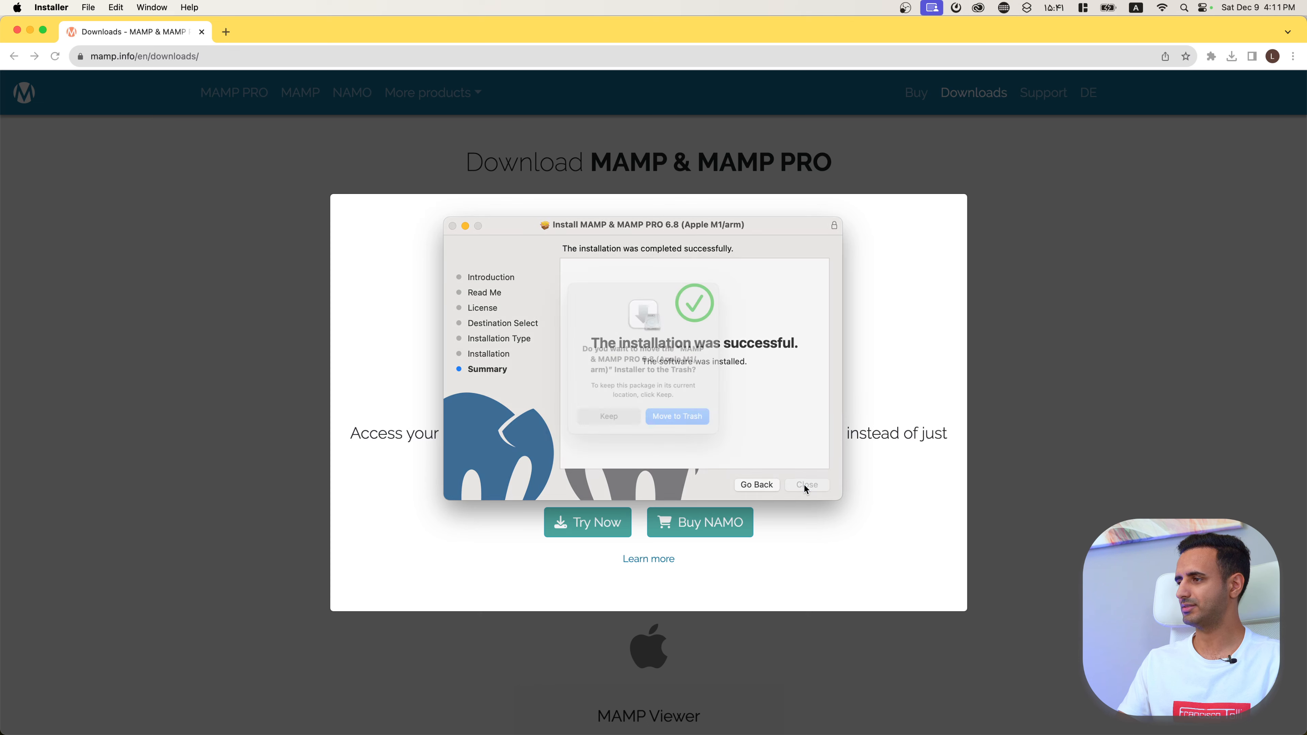
pyautogui.click(589, 418)
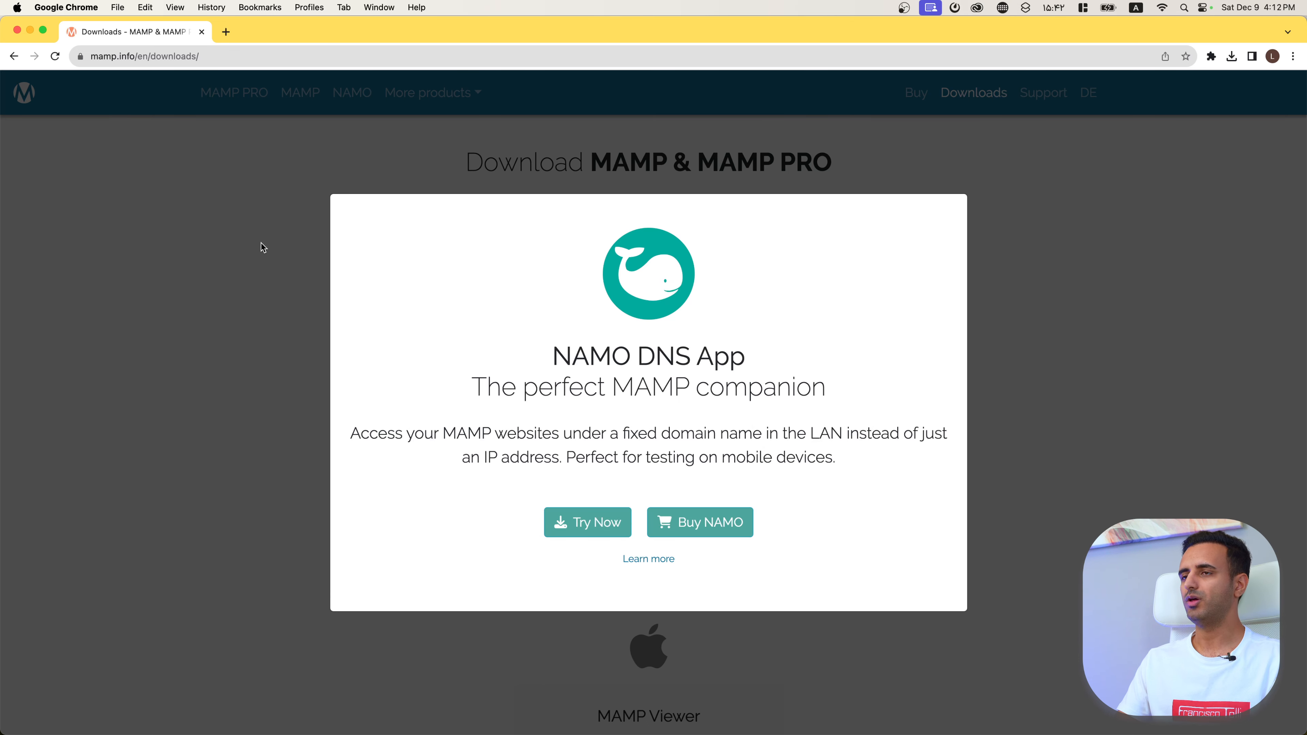
# Step: Download wordpress-6.4.2.zip from wordpress.org/download in a new Chrome tab and confirm it finished
pyautogui.press('super+t')
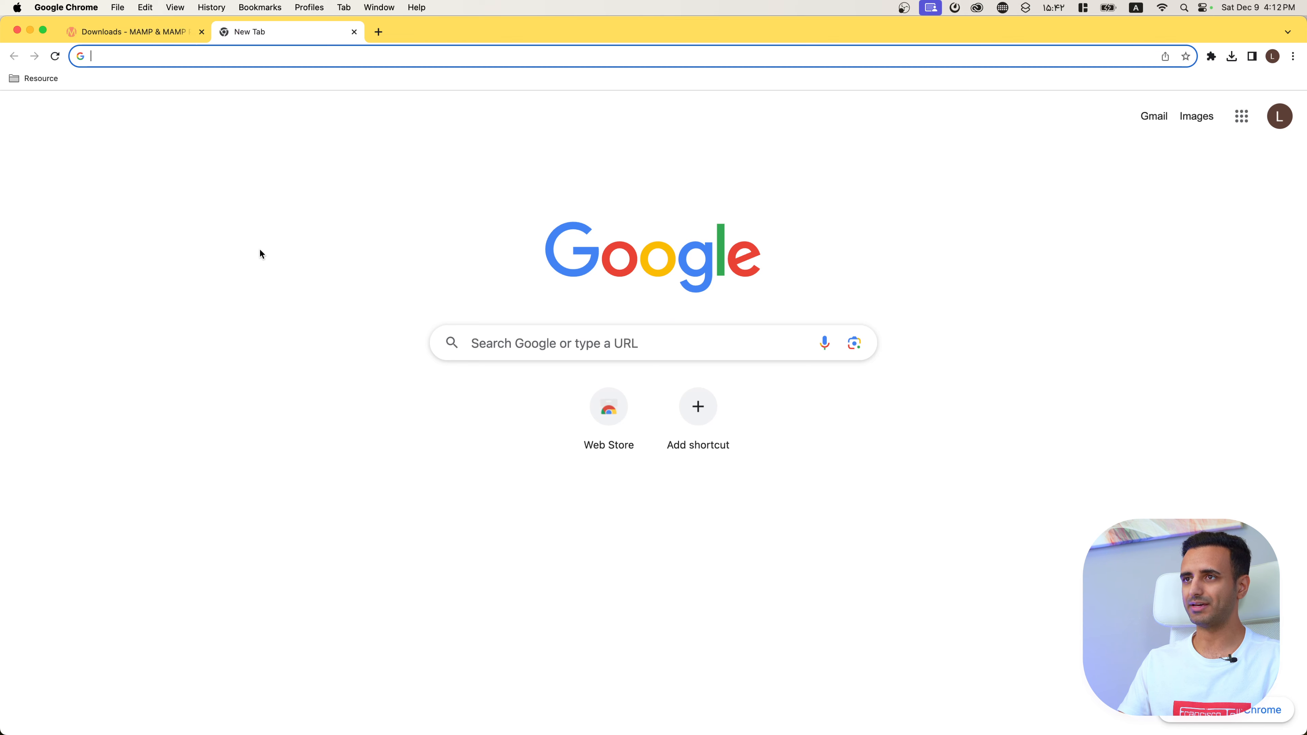
pyautogui.write('wordpre')
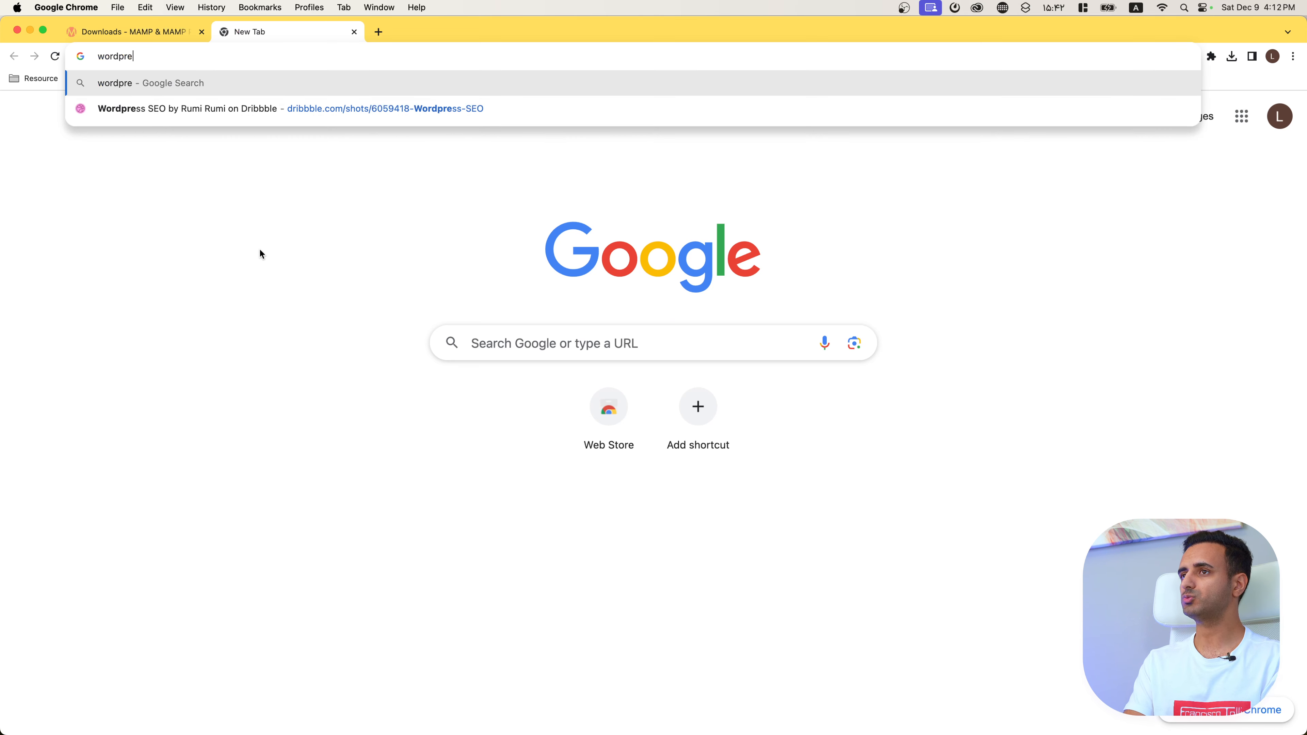
pyautogui.write('ss.org/down')
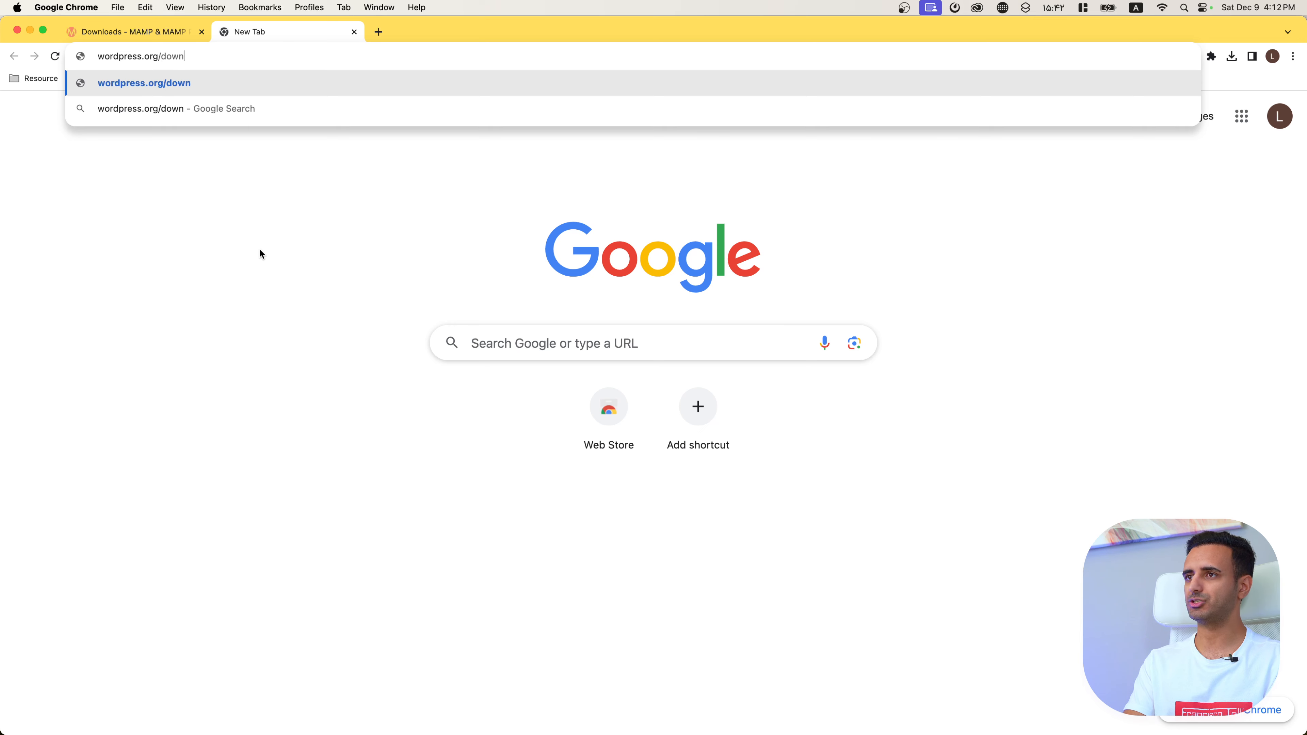
pyautogui.write('load')
pyautogui.press('Return')
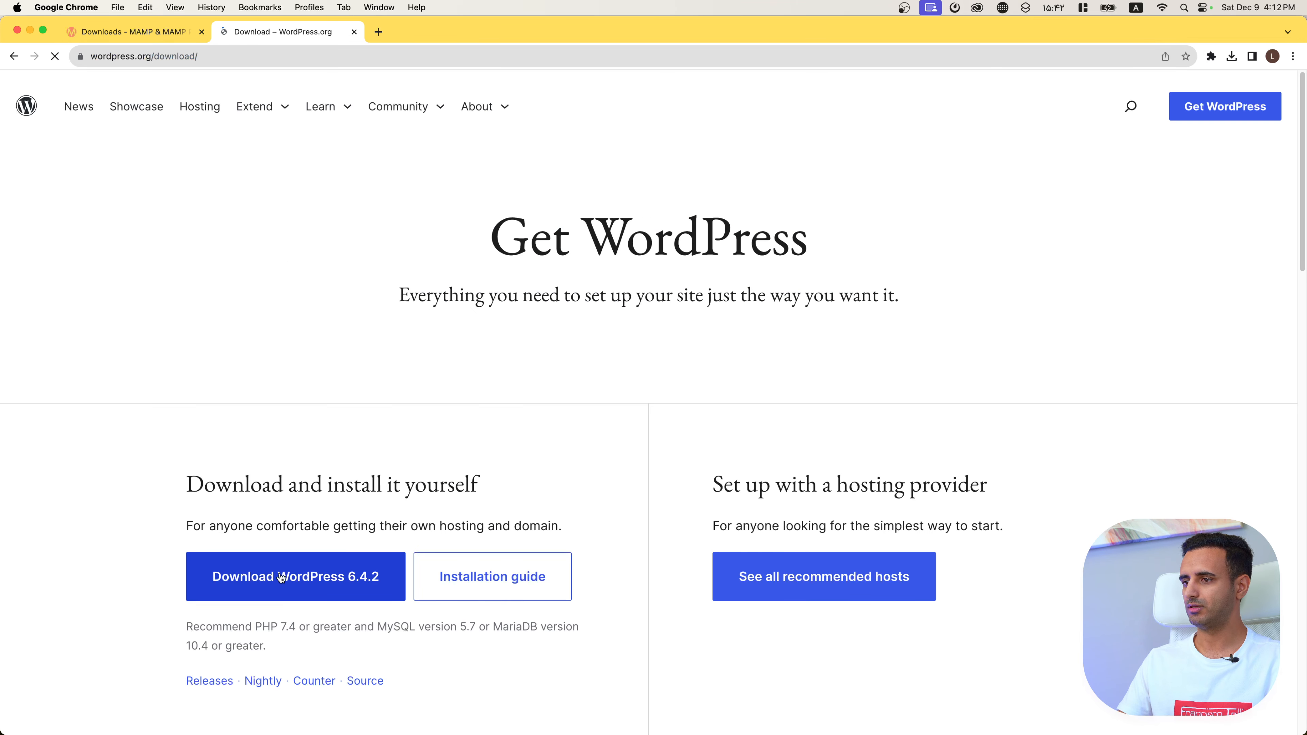
pyautogui.click(309, 580)
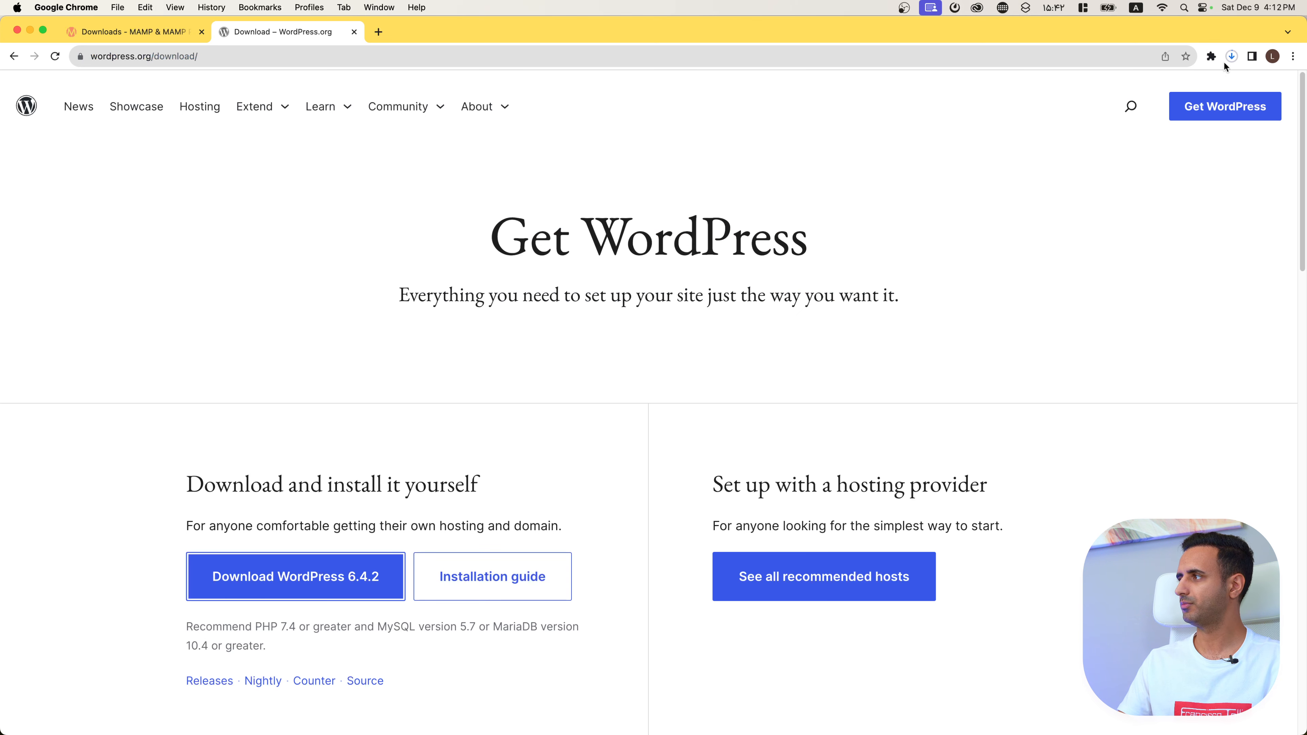
pyautogui.click(1232, 57)
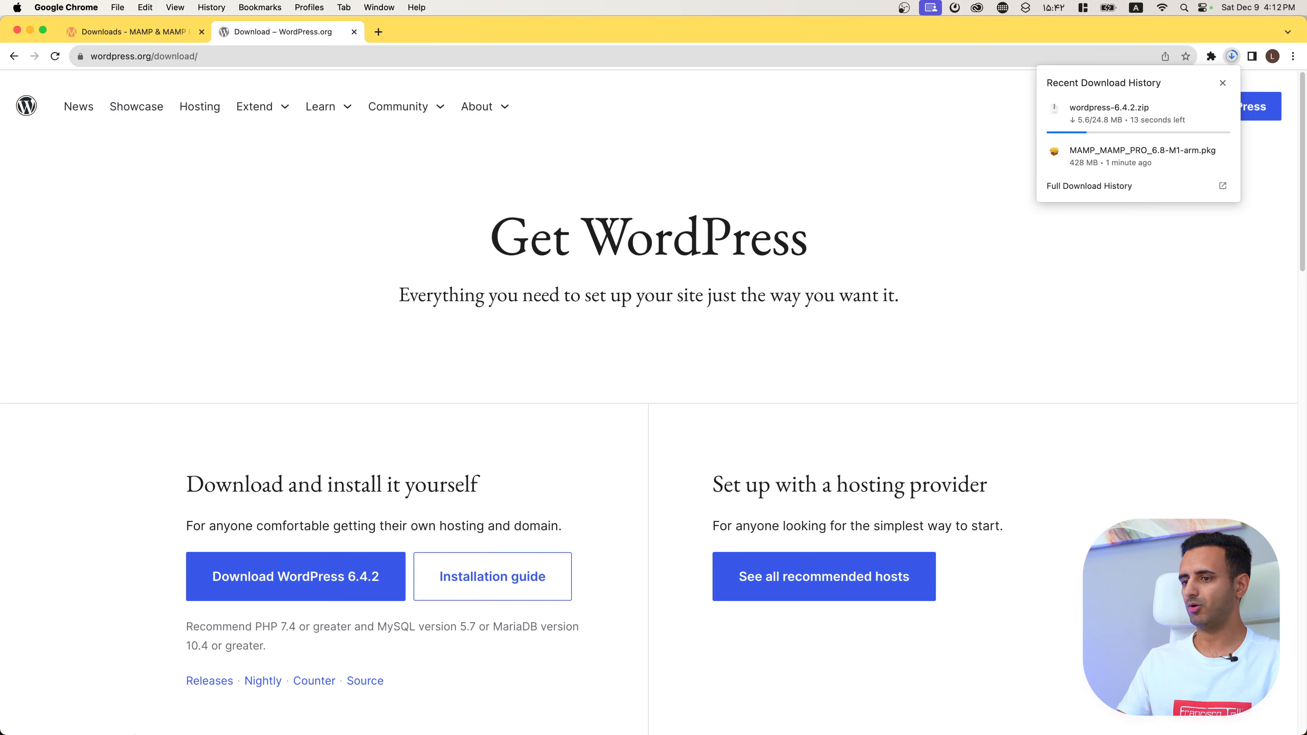
pyautogui.click(113, 585)
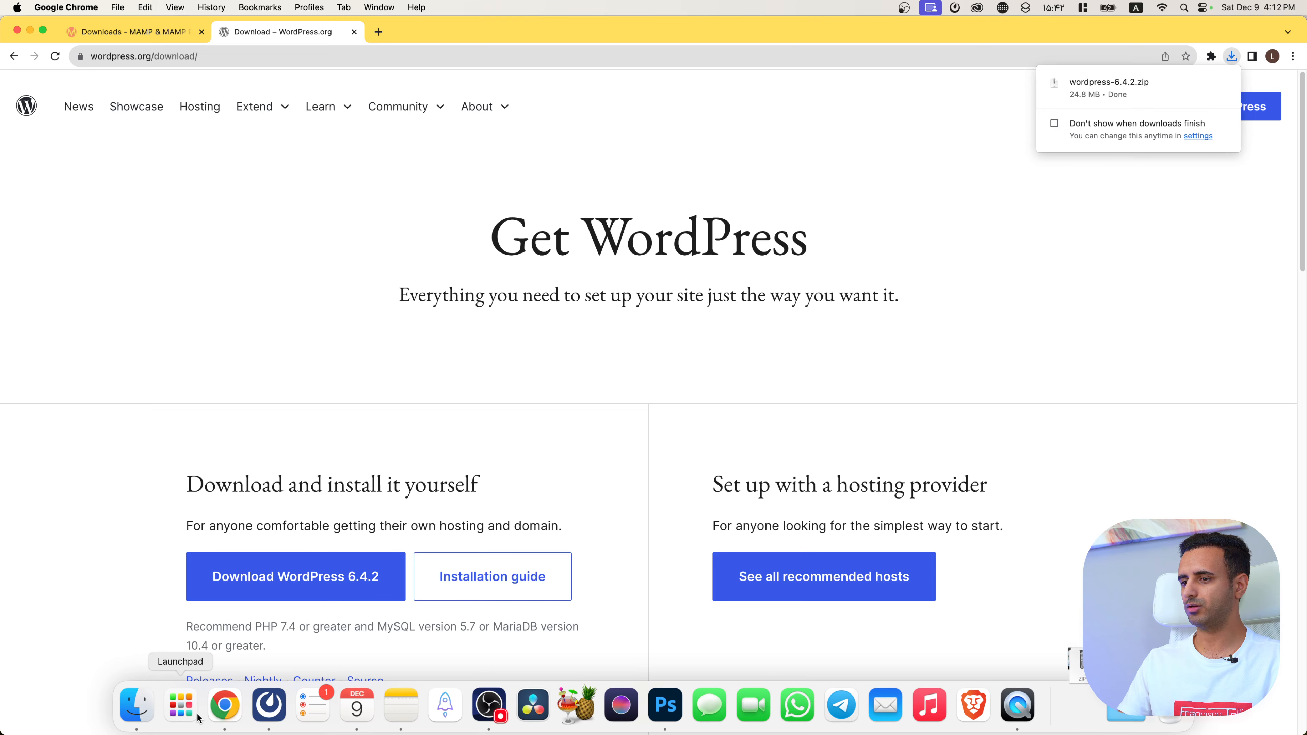
# Step: Find MAMP in the Launchpad app grid and launch it
pyautogui.click(188, 713)
pyautogui.hscroll(5, 709, 517)
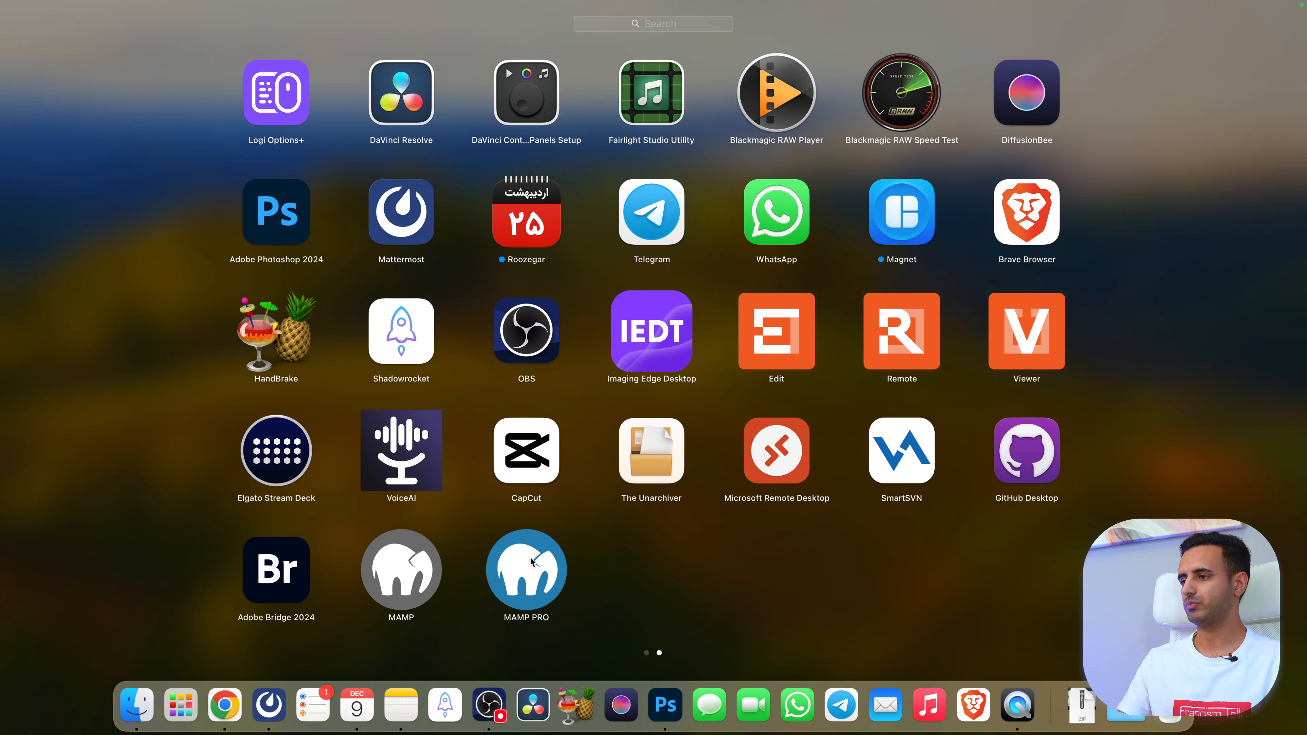
pyautogui.click(399, 577)
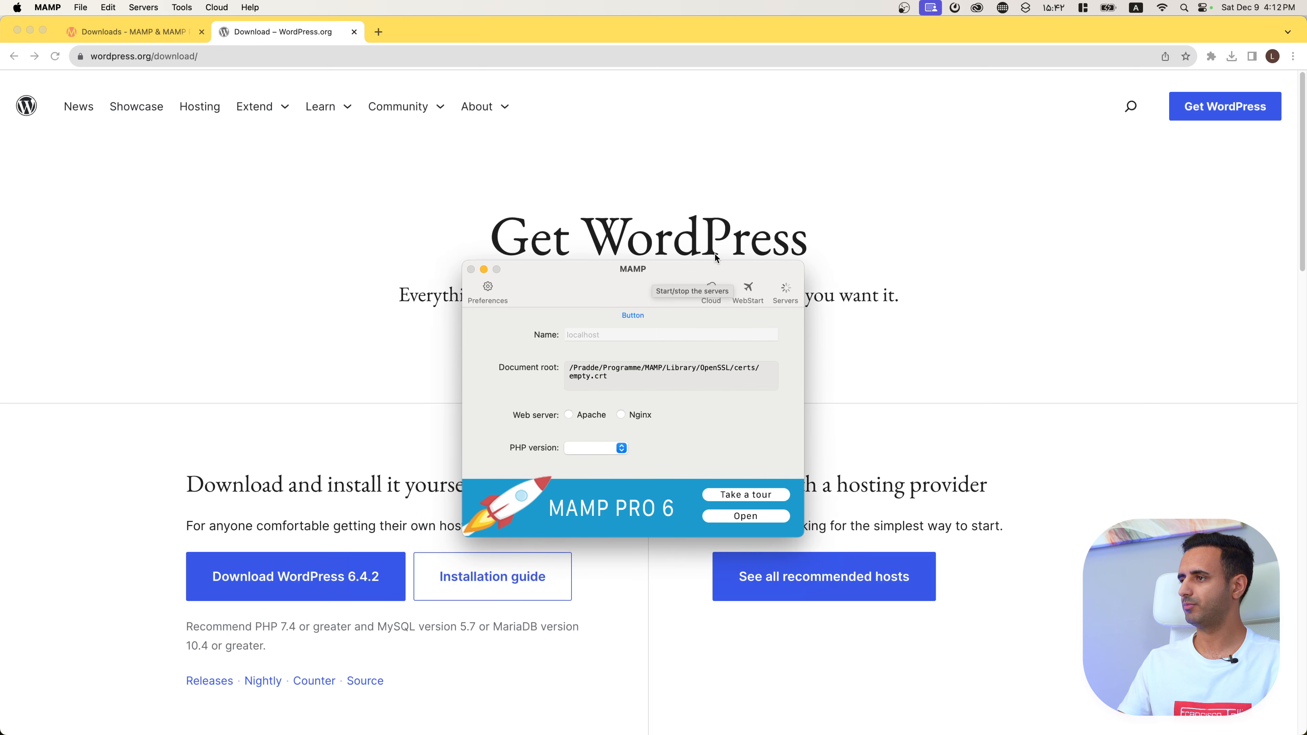
# Step: Minimize the WordPress download and YouTube Studio Chrome windows to clear the desktop
pyautogui.click(787, 287)
pyautogui.moveTo(992, 713)
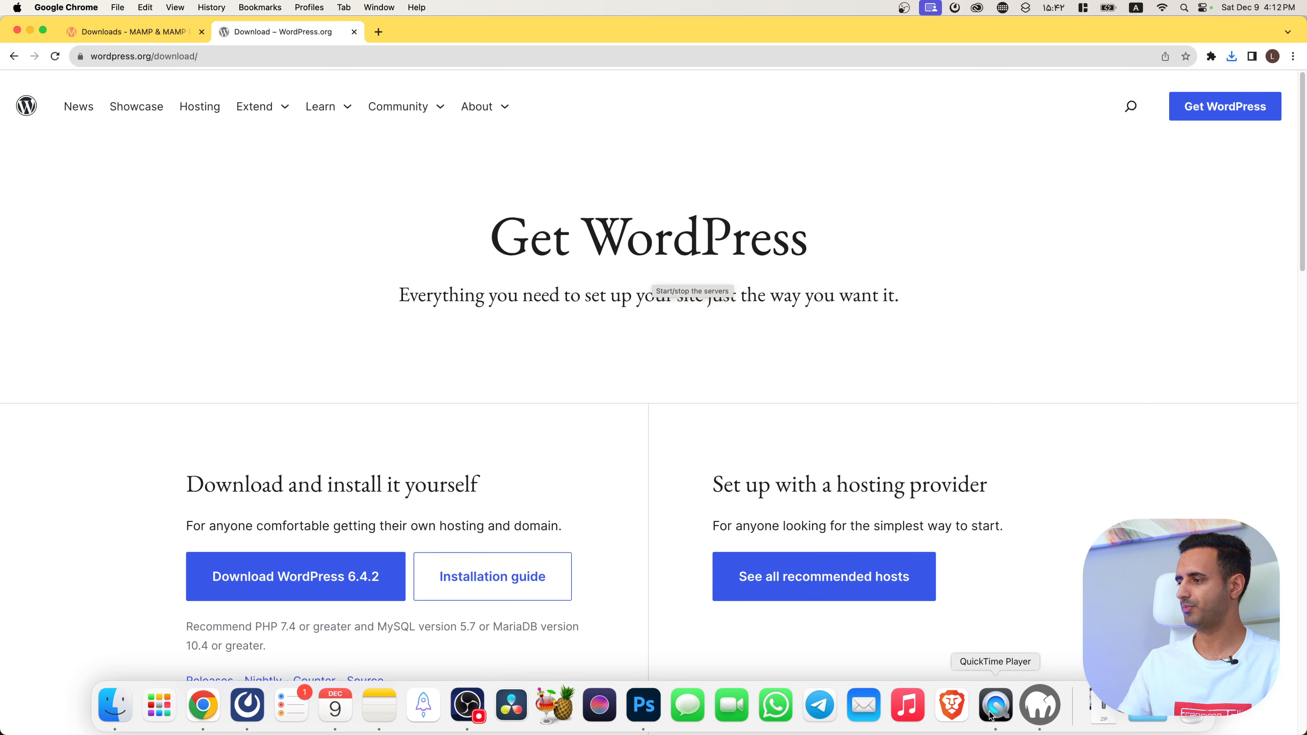
pyautogui.click(1045, 711)
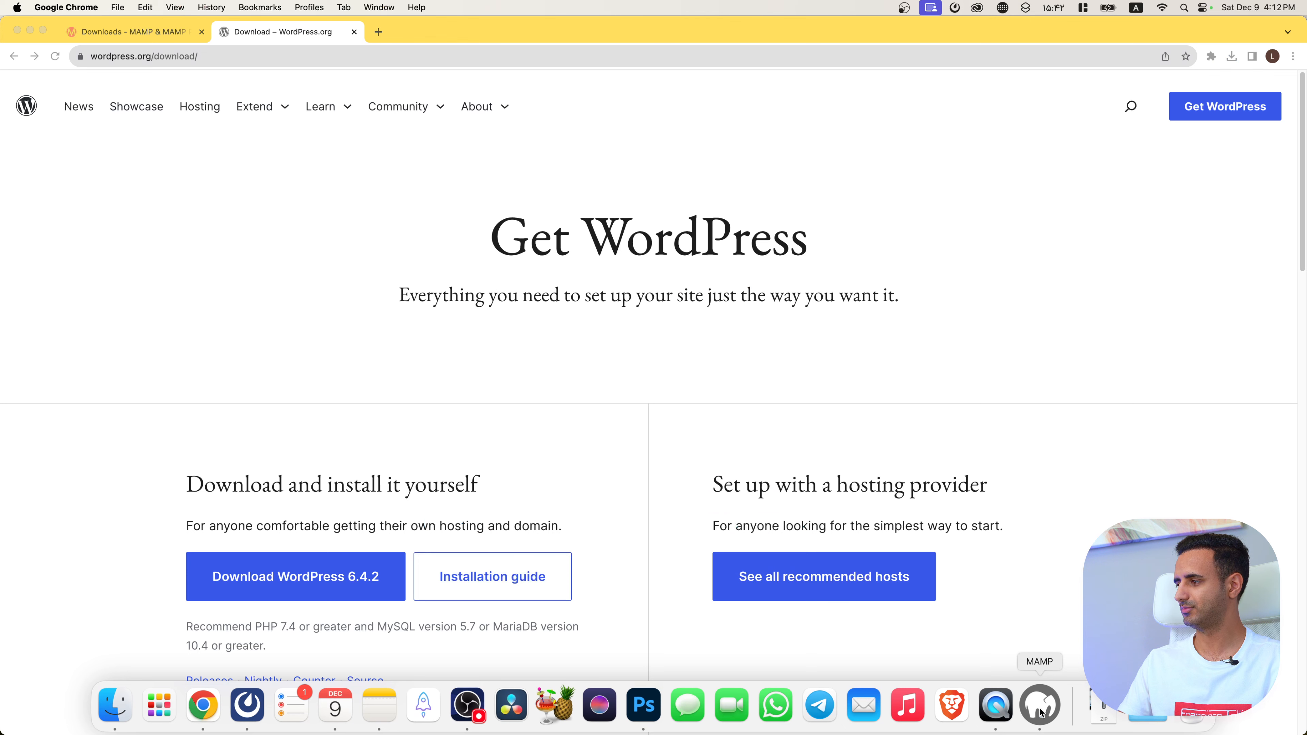
pyautogui.click(1040, 709)
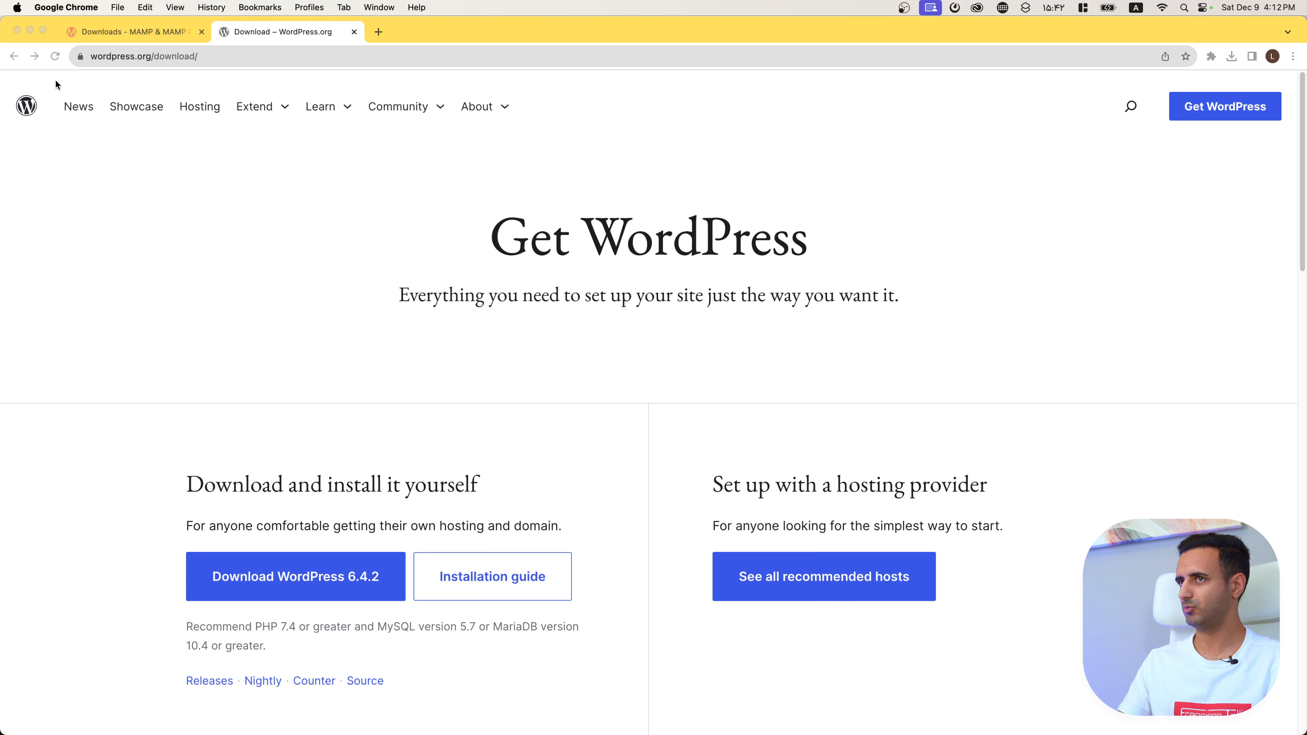
pyautogui.click(30, 31)
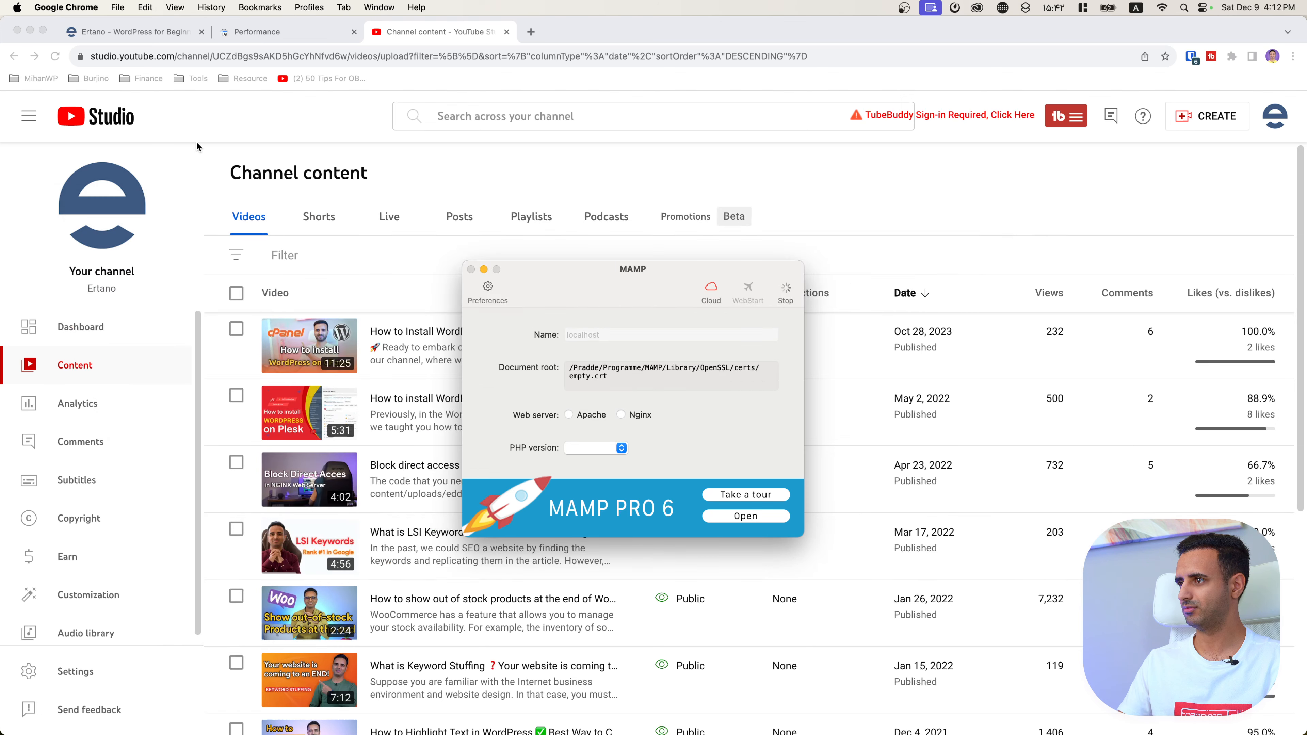
pyautogui.click(29, 31)
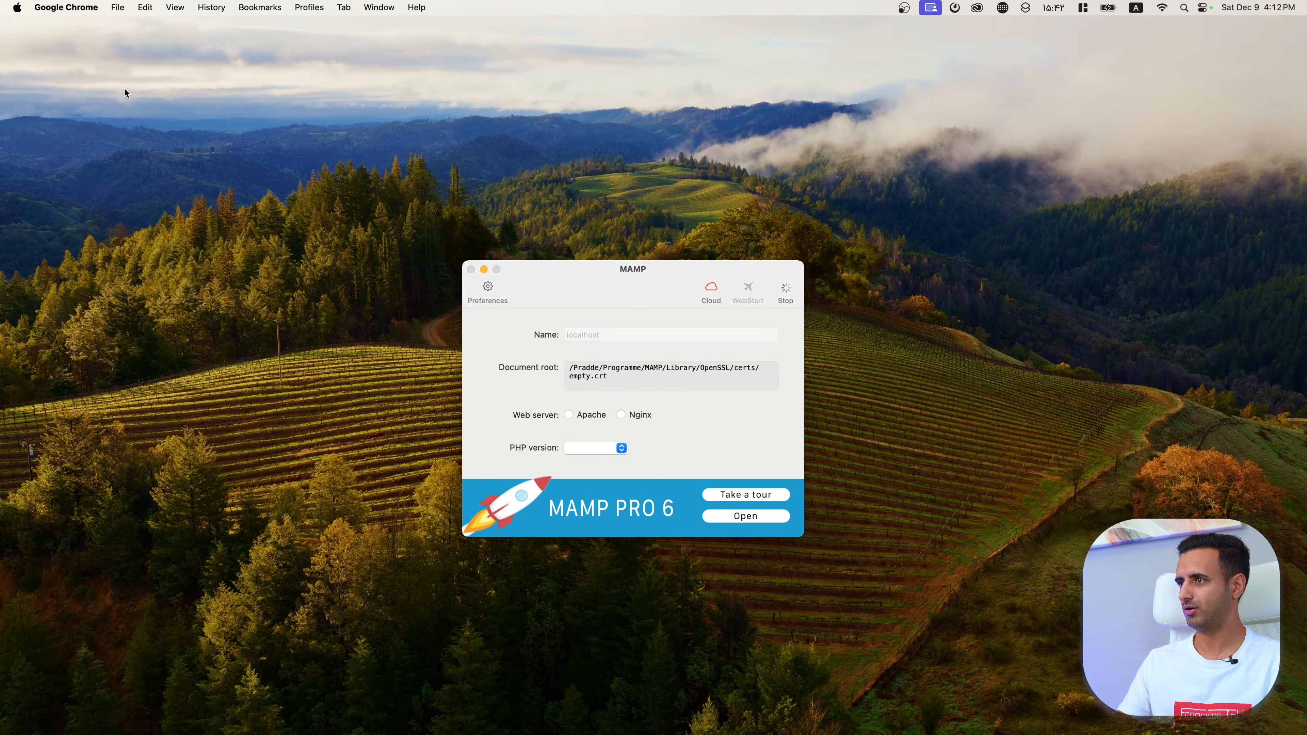
pyautogui.moveTo(320, 364); pyautogui.dragTo(263, 526)
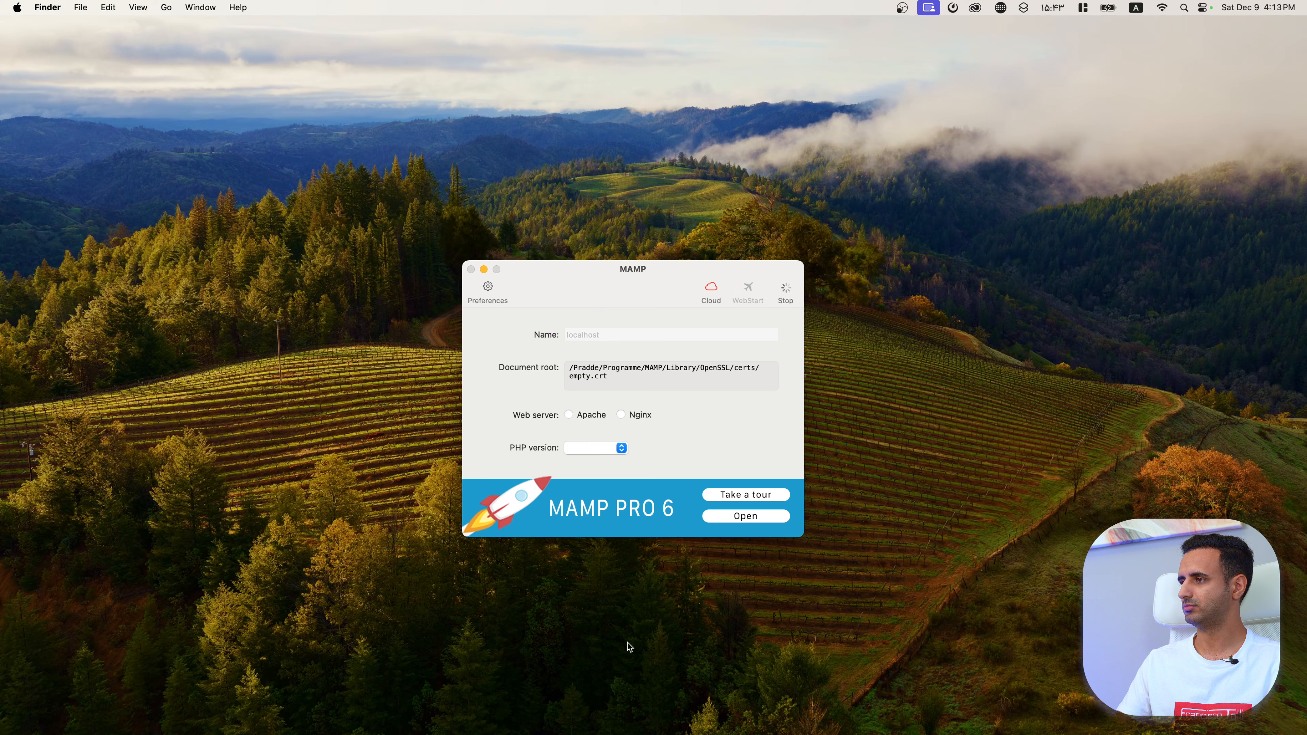
# Step: Force Quit the unresponsive MAMP from its Dock icon menu
pyautogui.moveTo(644, 727)
pyautogui.rightClick(1047, 718)
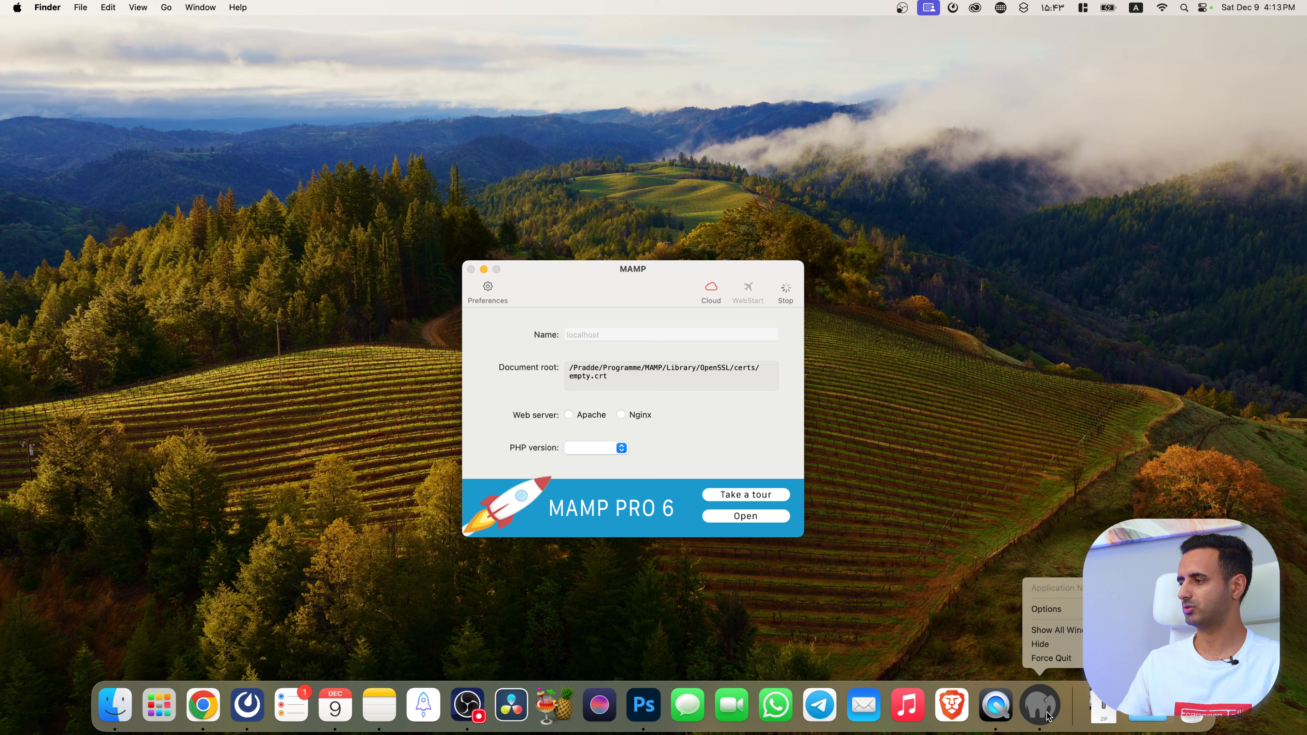
pyautogui.click(1047, 662)
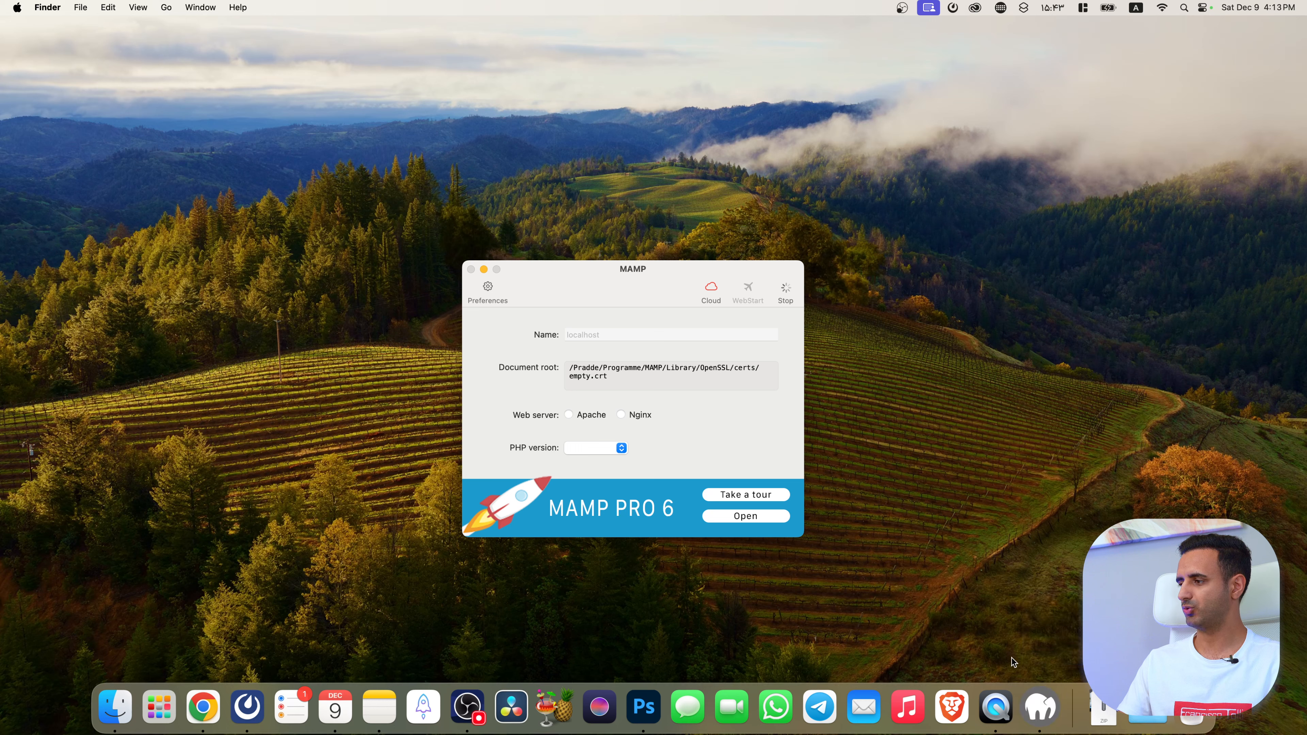
# Step: Relaunch MAMP from Launchpad so it serves htdocs with PHP 8.2.0 on Apache
pyautogui.moveTo(62, 729)
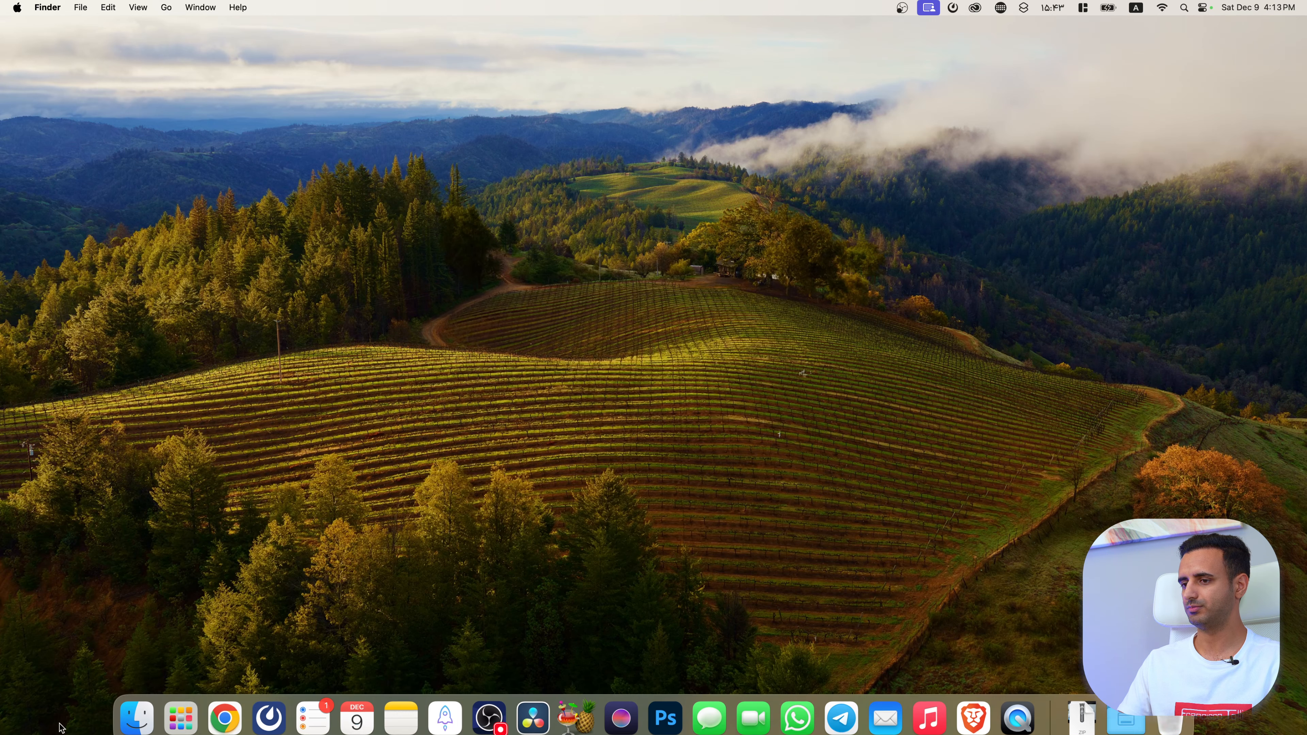
pyautogui.click(187, 701)
pyautogui.click(396, 569)
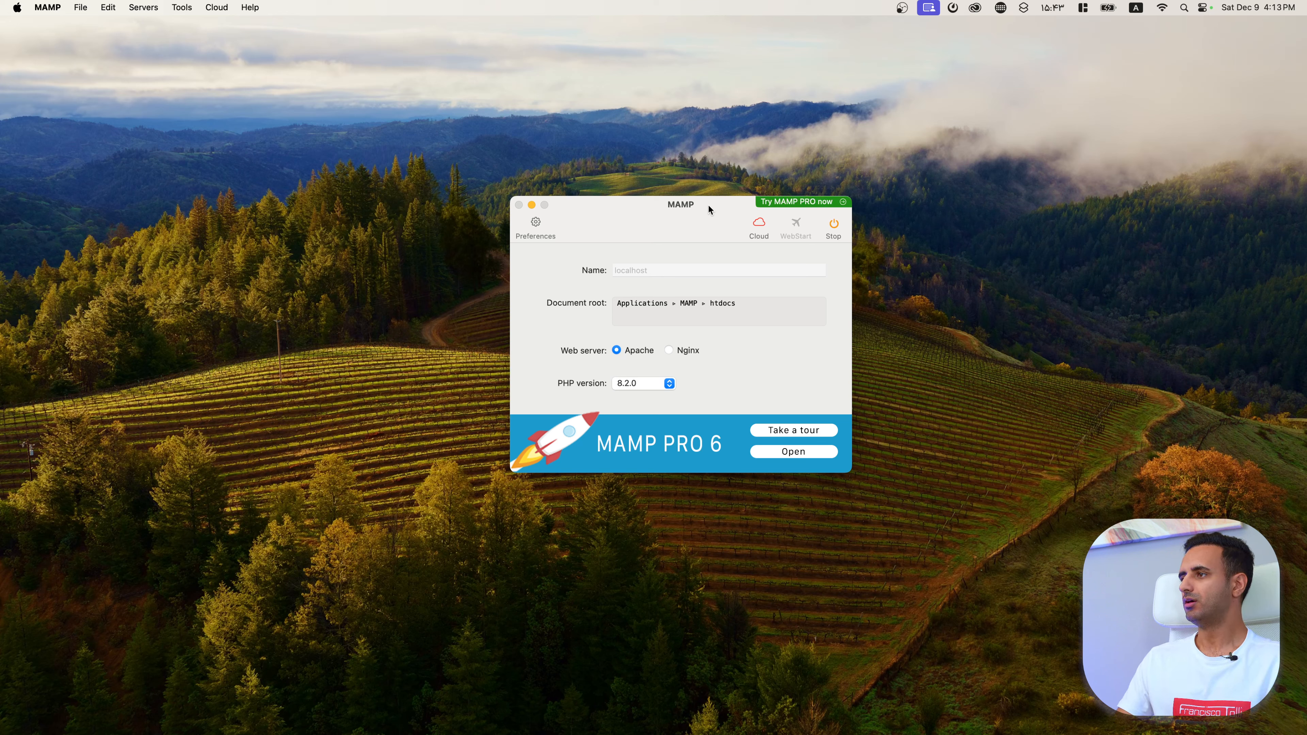
# Step: Reposition the MAMP window and stop its running servers
pyautogui.moveTo(721, 204); pyautogui.dragTo(661, 237)
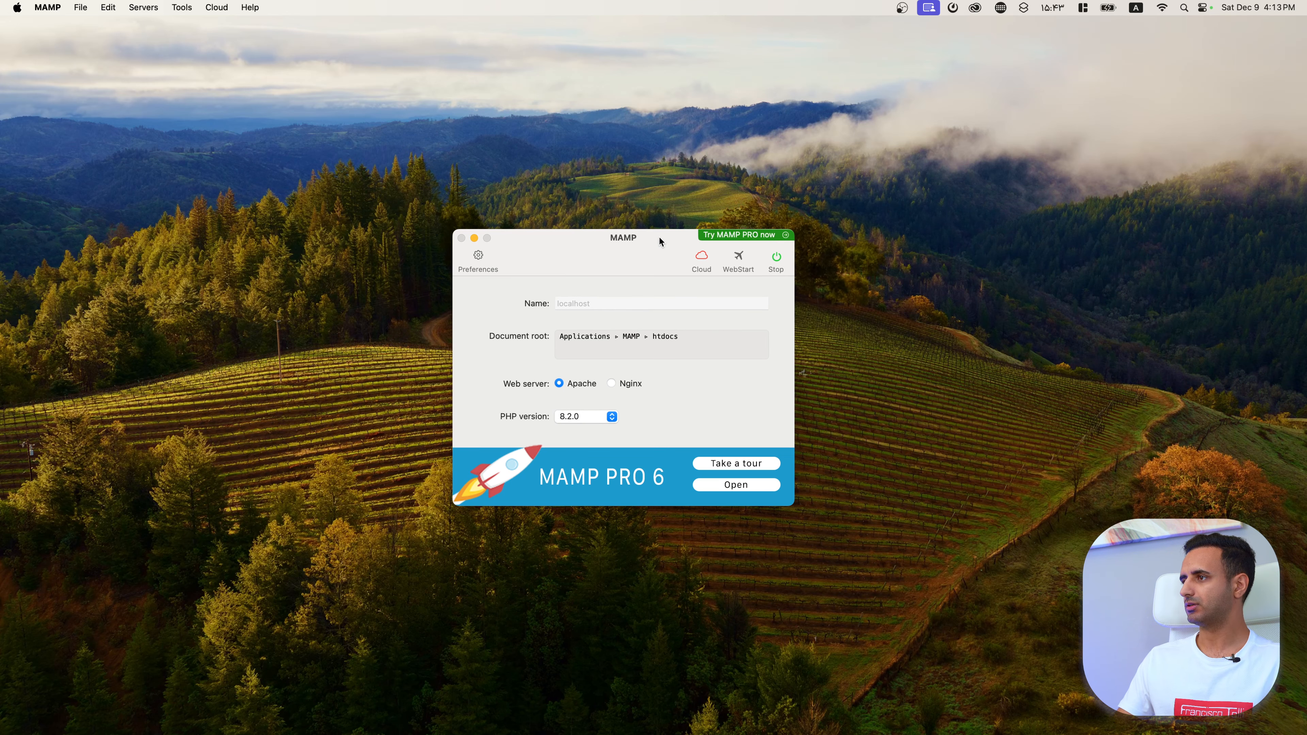
pyautogui.click(776, 257)
pyautogui.click(47, 7)
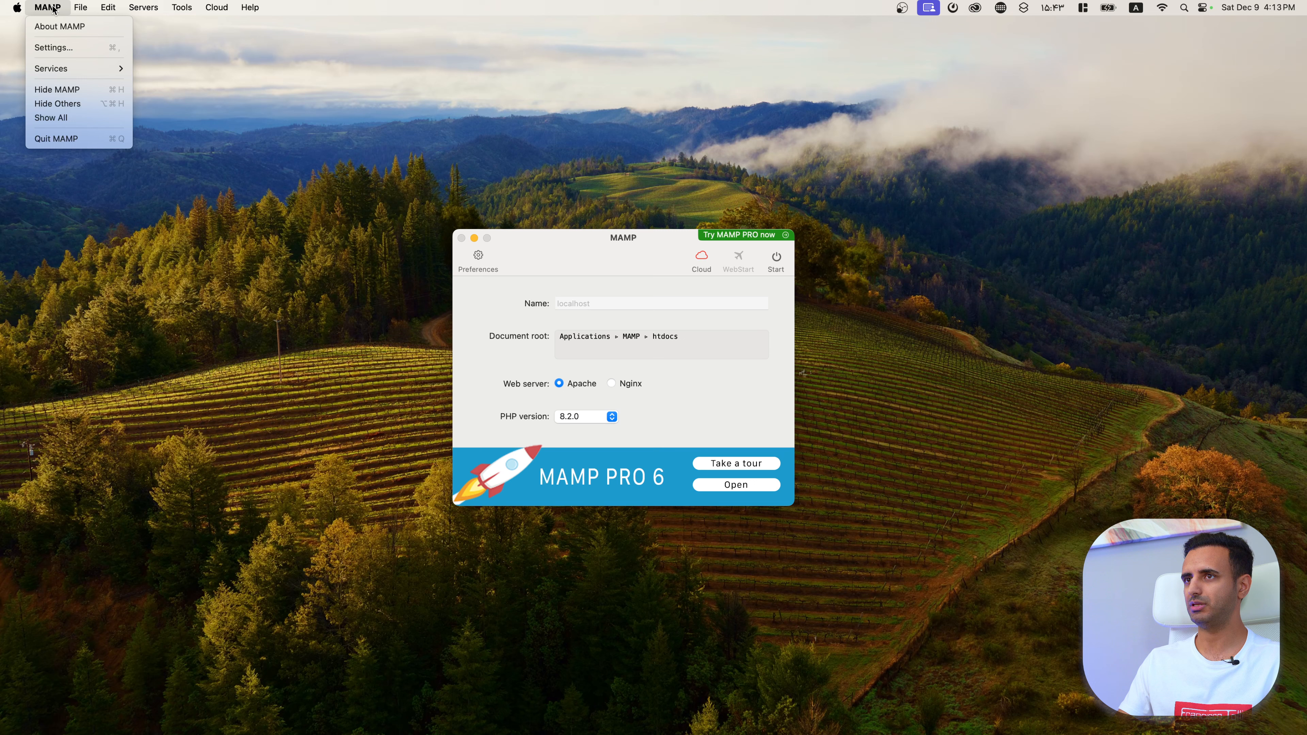
# Step: Open MAMP Settings, view the Server page, then the Cloud page showing Cloud set to Off
pyautogui.click(65, 51)
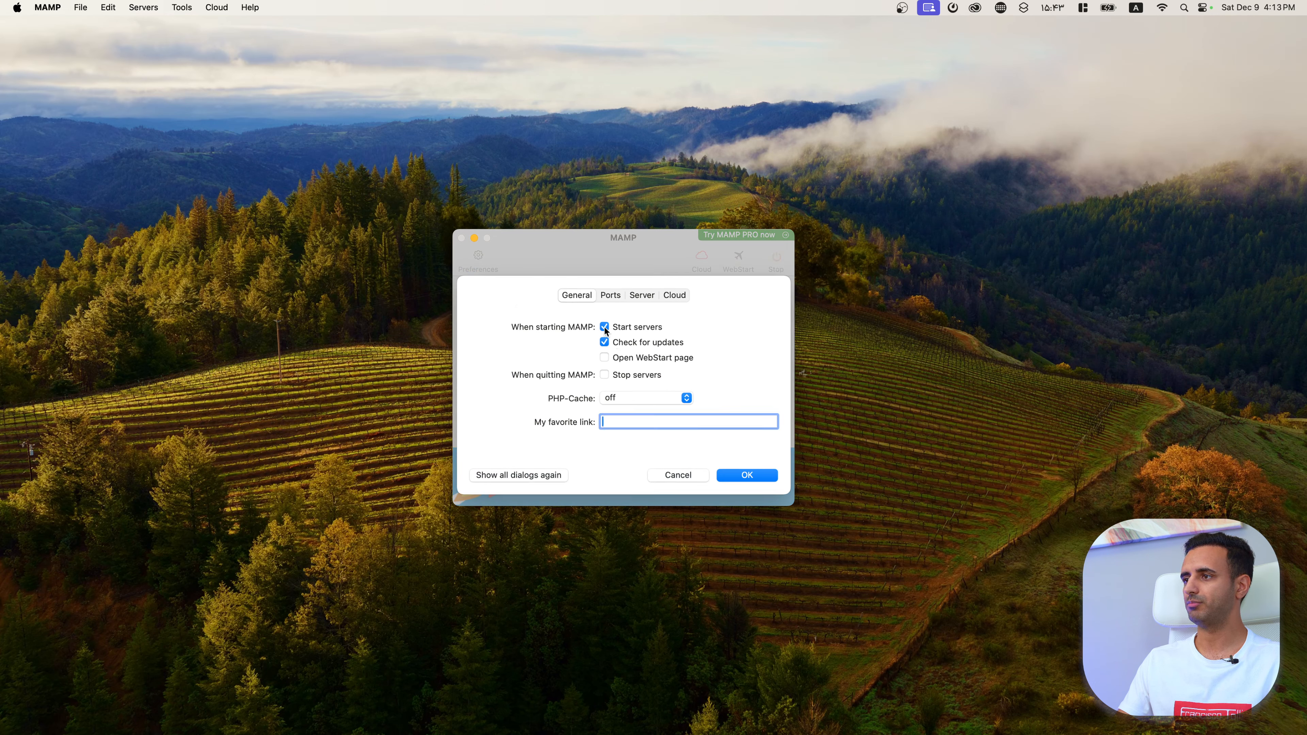
pyautogui.click(642, 295)
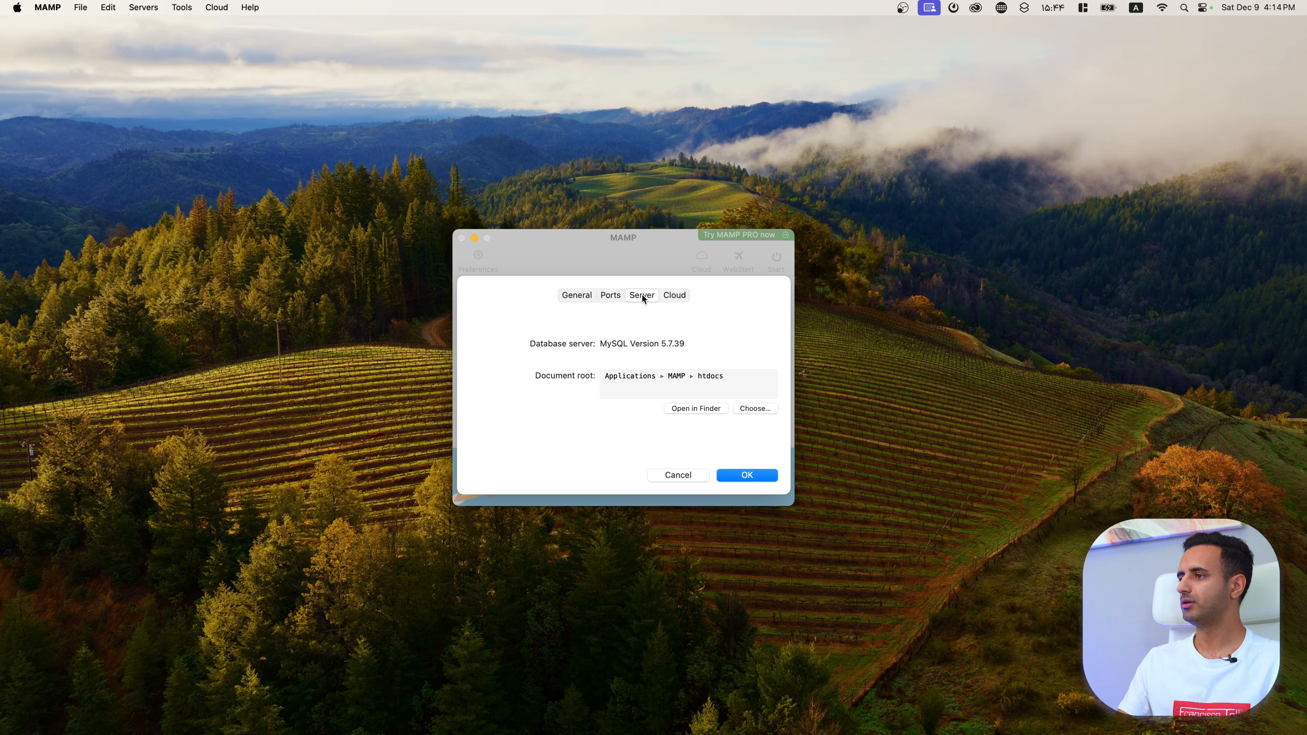
pyautogui.click(677, 296)
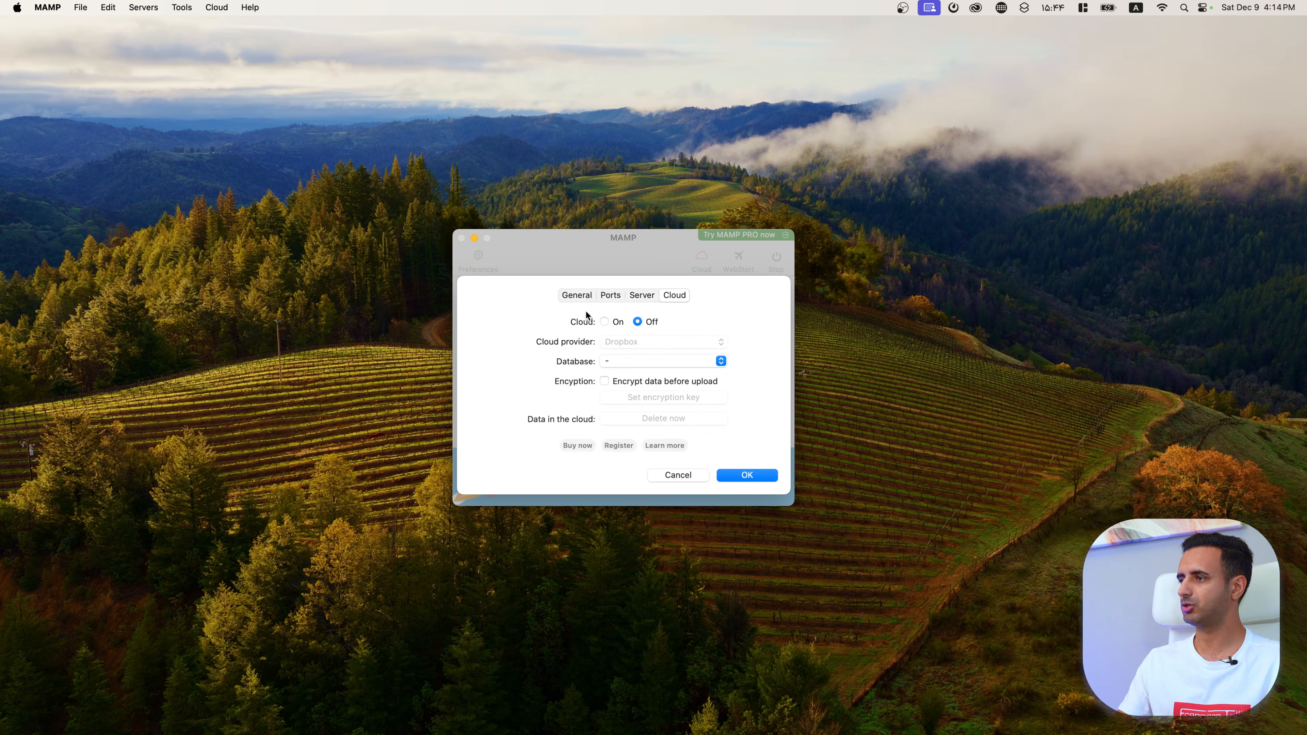
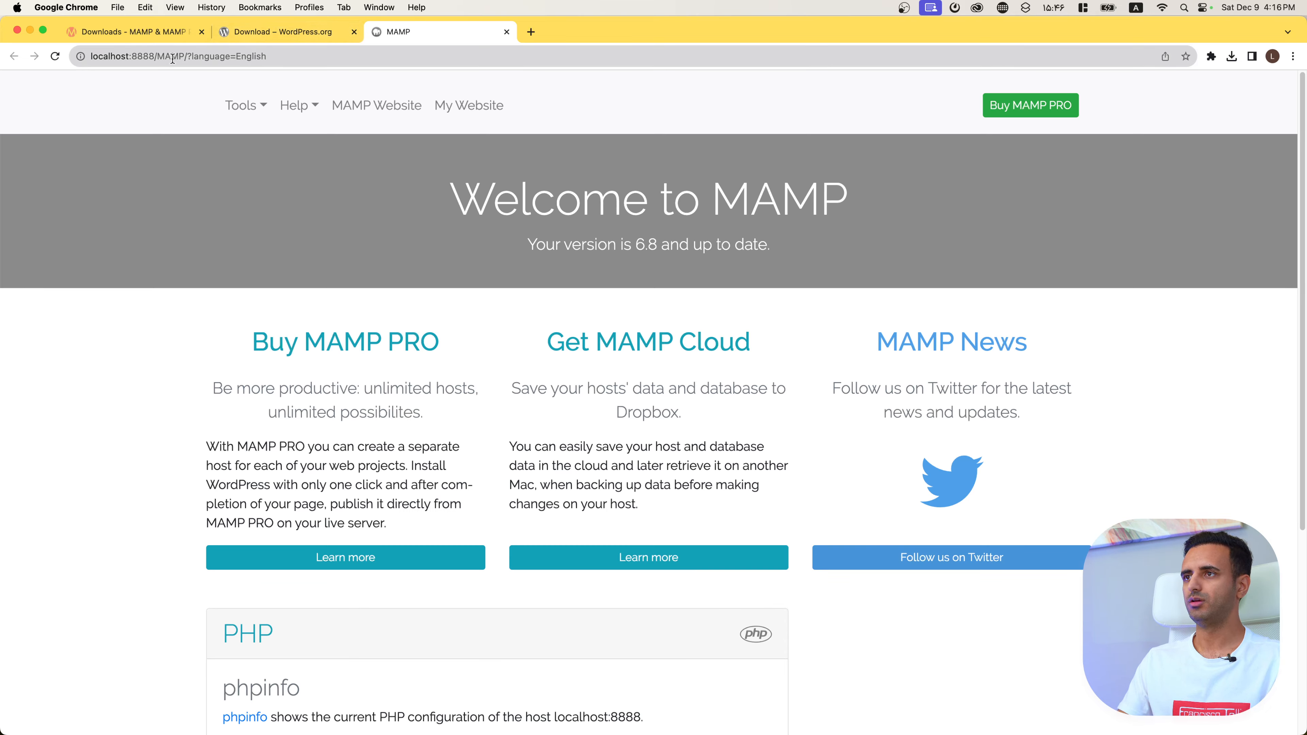
# Step: Trim the address to localhost:8888 to load MAMP's placeholder page, then show recent downloads
pyautogui.click(148, 55)
pyautogui.moveTo(155, 56); pyautogui.dragTo(369, 46)
pyautogui.press('BackSpace')
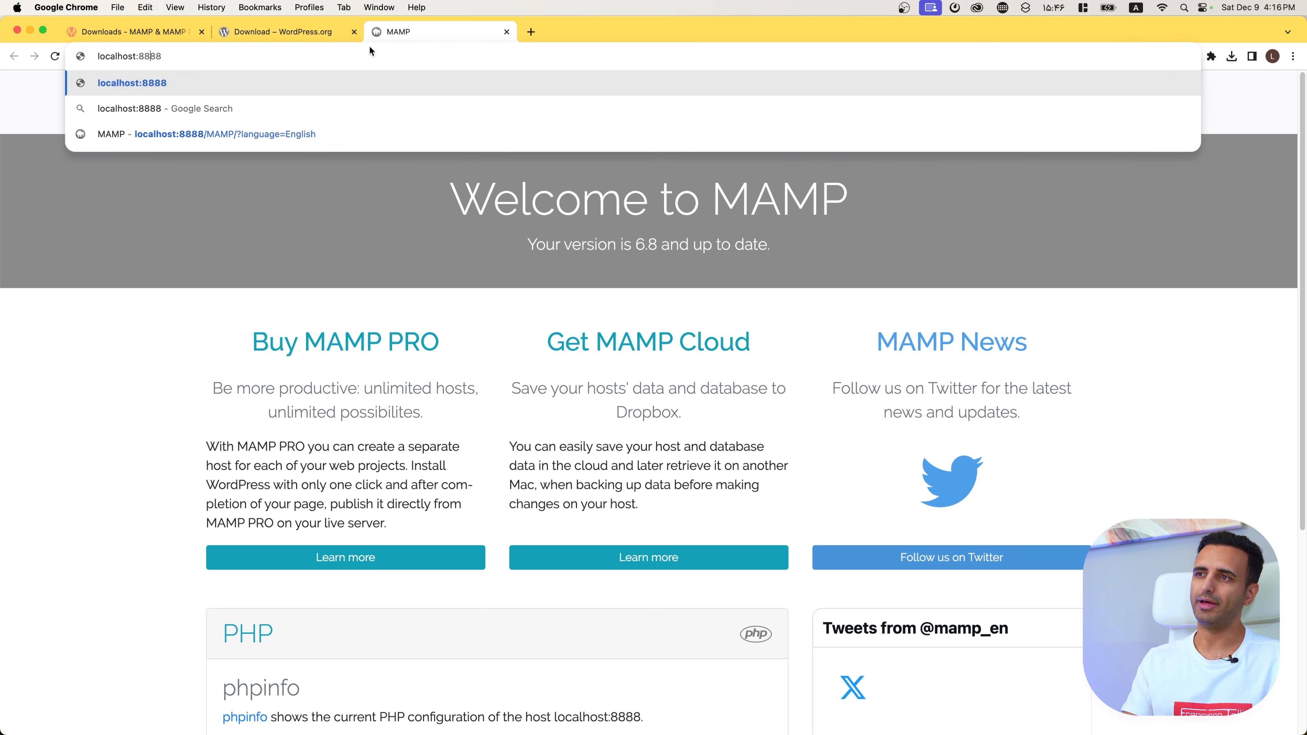
pyautogui.press('Left')
pyautogui.press('Left')
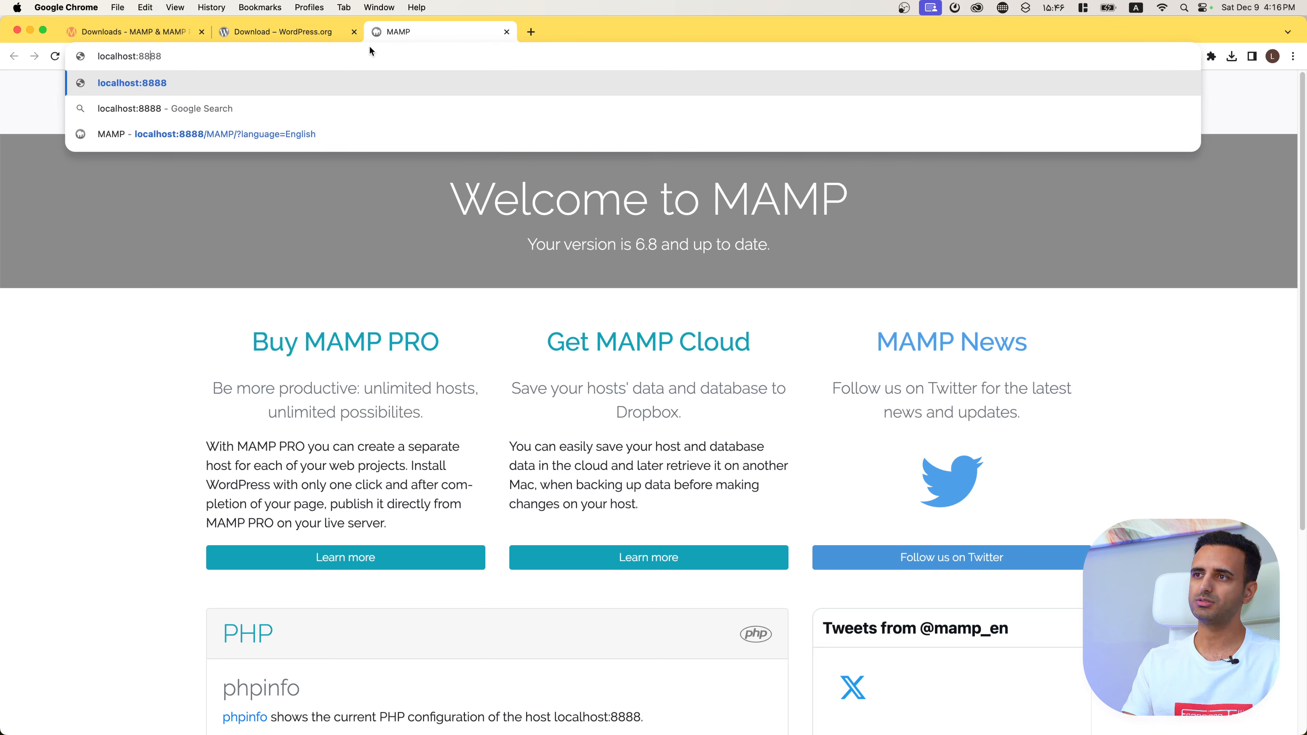
pyautogui.press('Return')
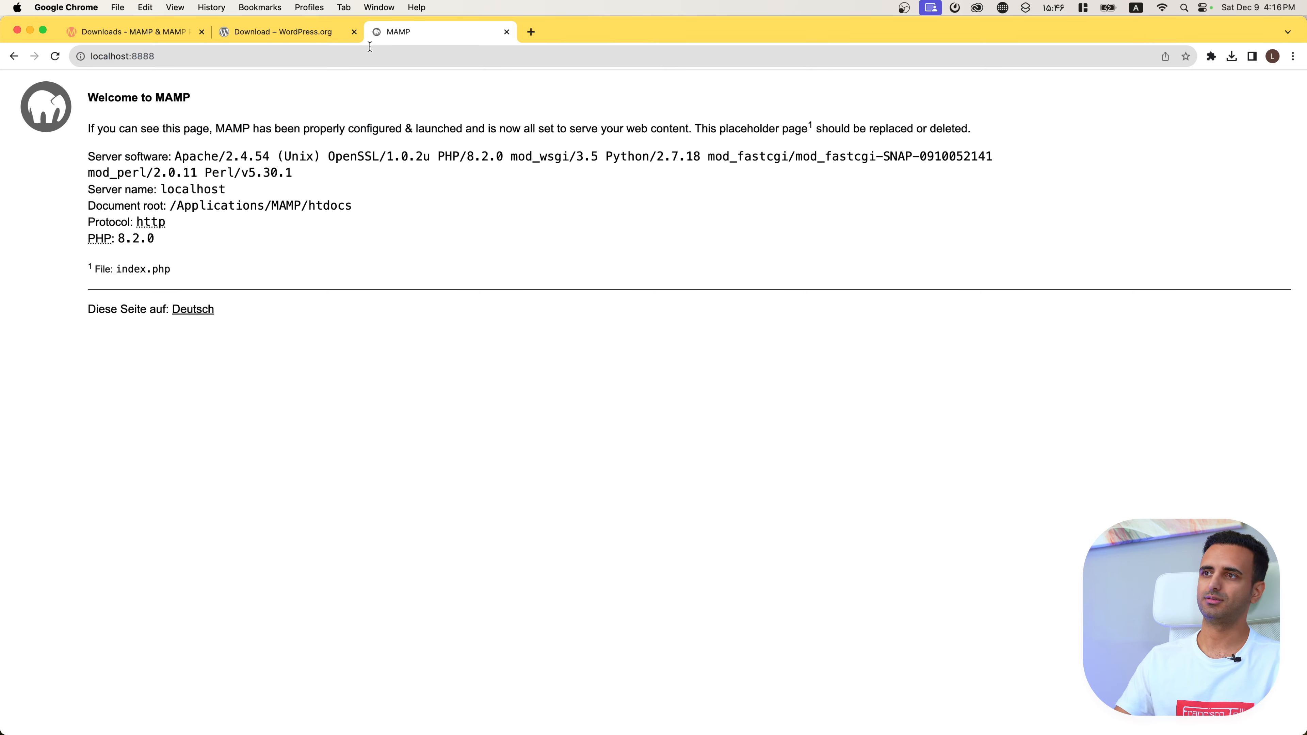
pyautogui.click(411, 56)
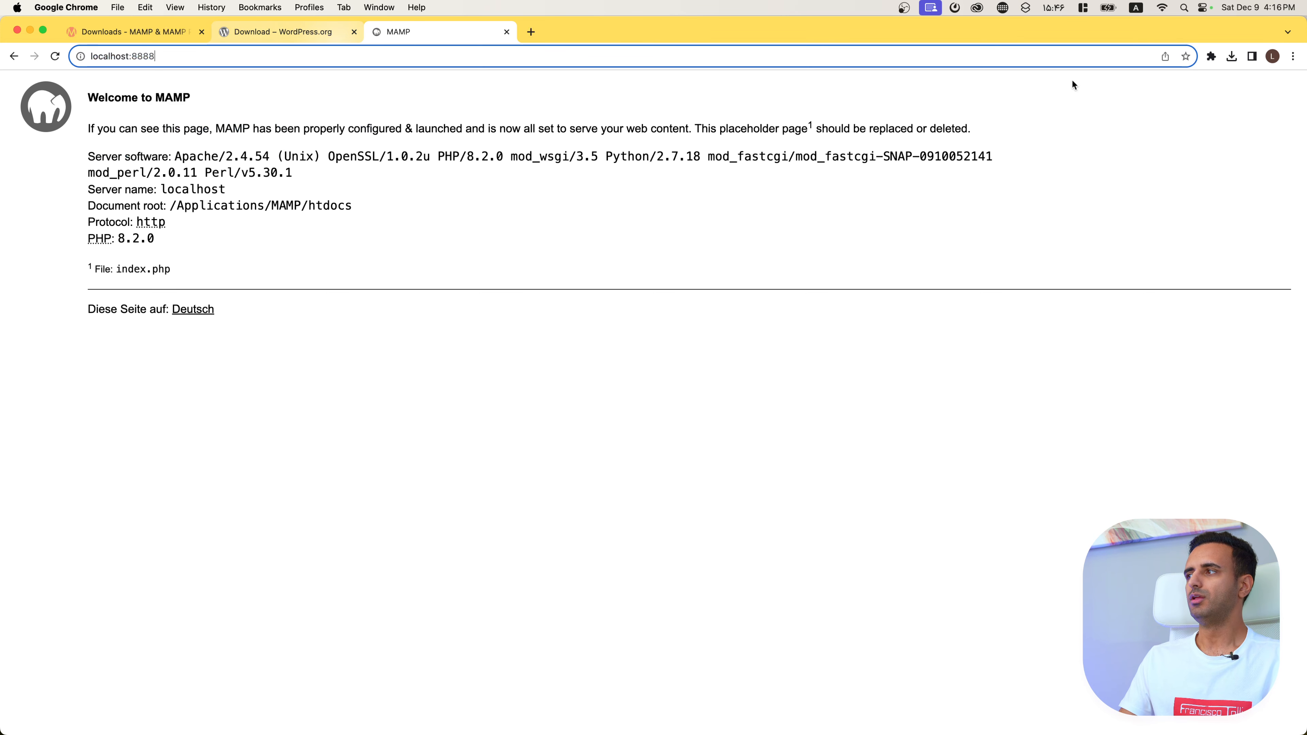
pyautogui.click(1227, 60)
# Step: Open the unzipped wordpress folder from Downloads and select all 19 items for copying
pyautogui.moveTo(1165, 128)
pyautogui.click(1203, 108)
pyautogui.click(209, 114)
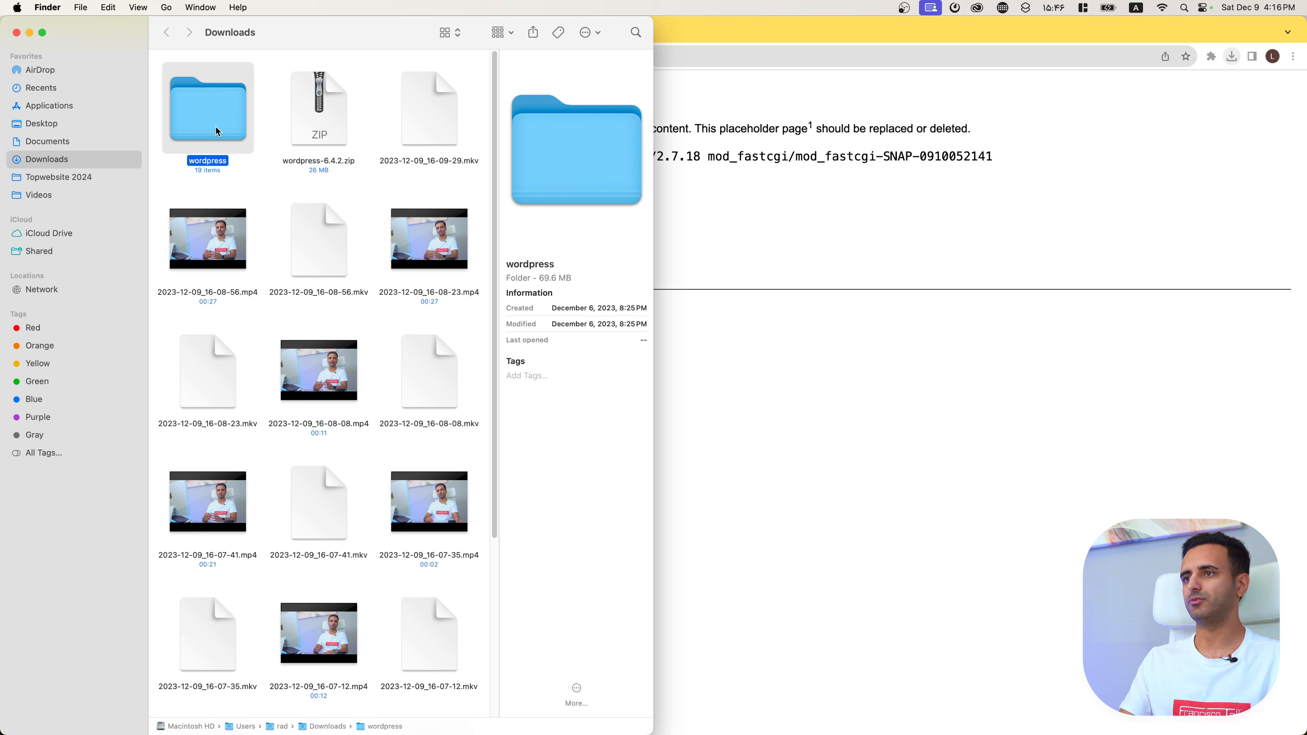
pyautogui.doubleClick(206, 103)
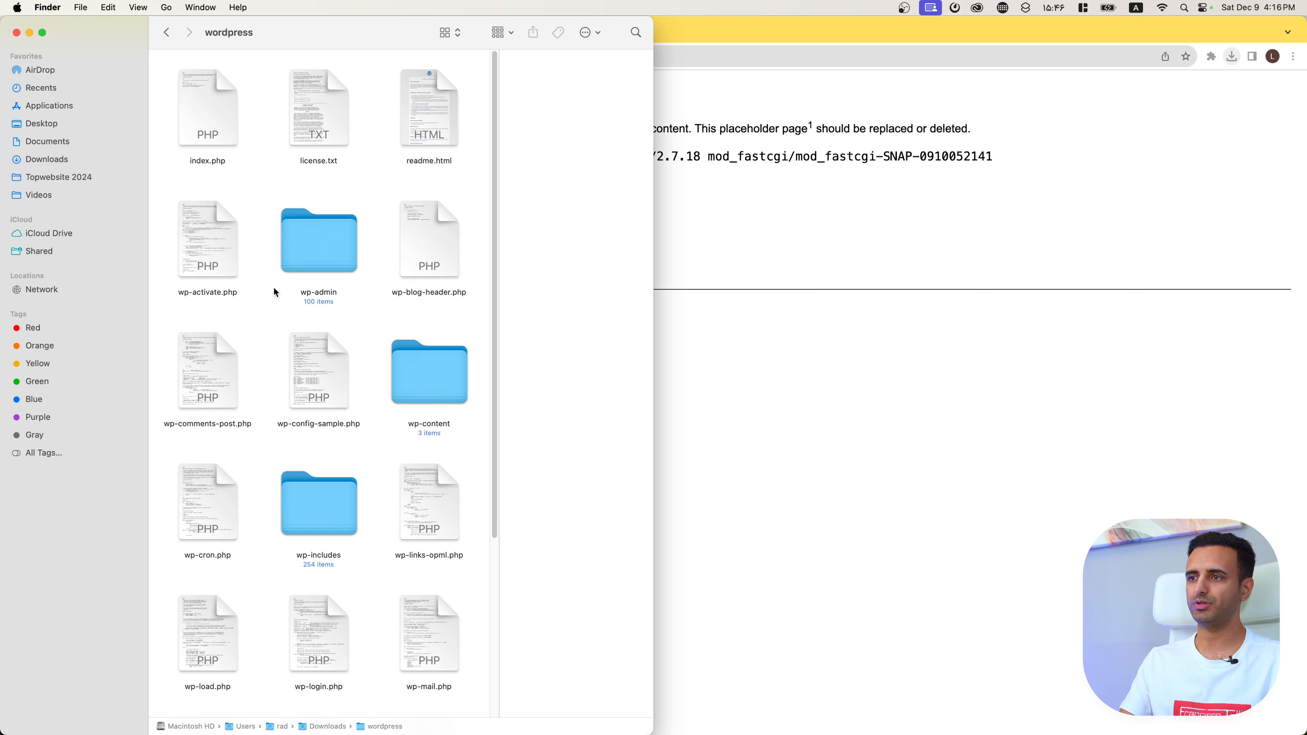
pyautogui.press('super+a')
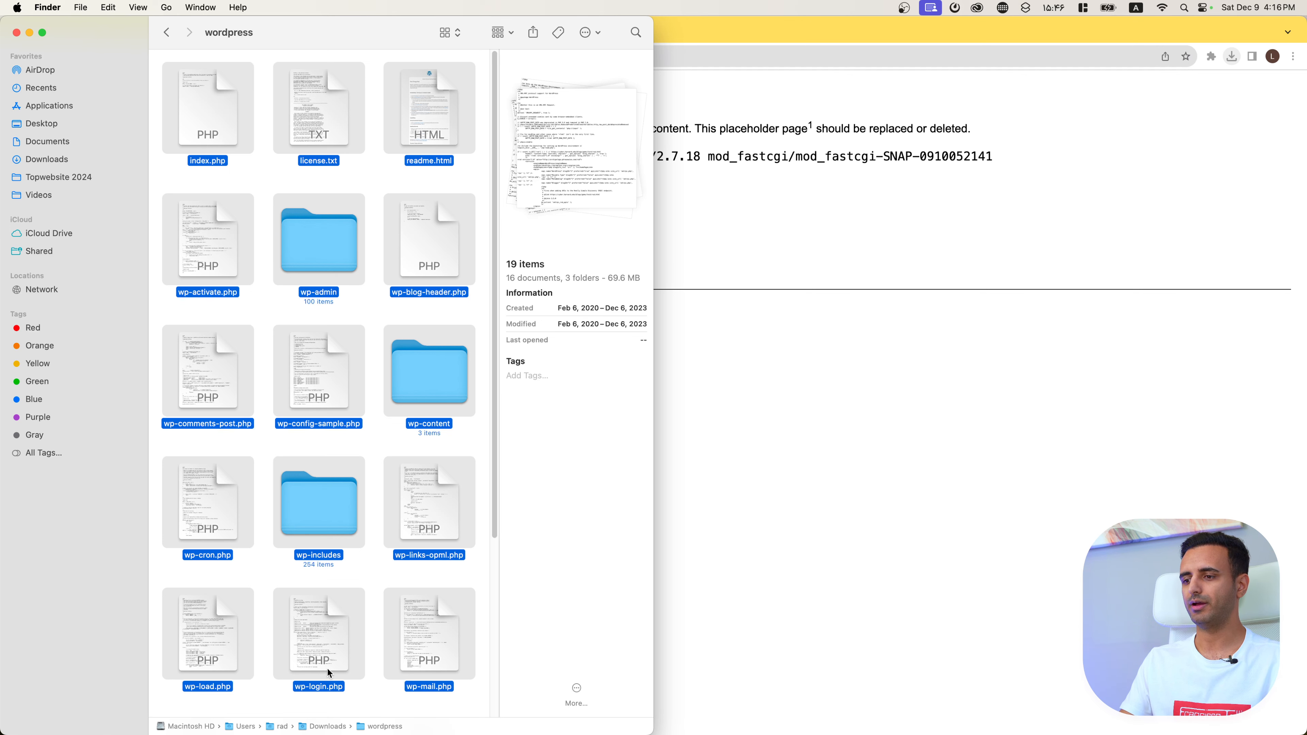
# Step: Go to Applications > MAMP > htdocs and move the placeholder index.php to the Trash
pyautogui.click(75, 108)
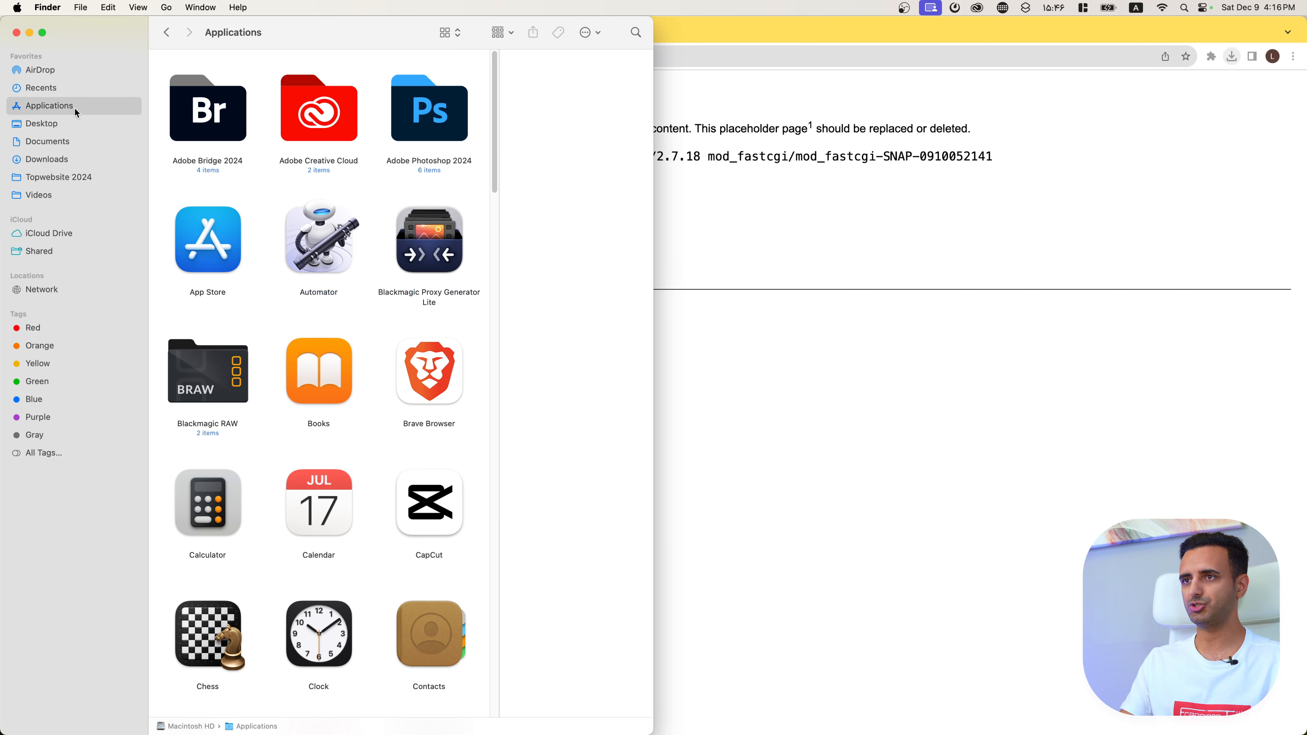
pyautogui.scroll(-10, 332, 407)
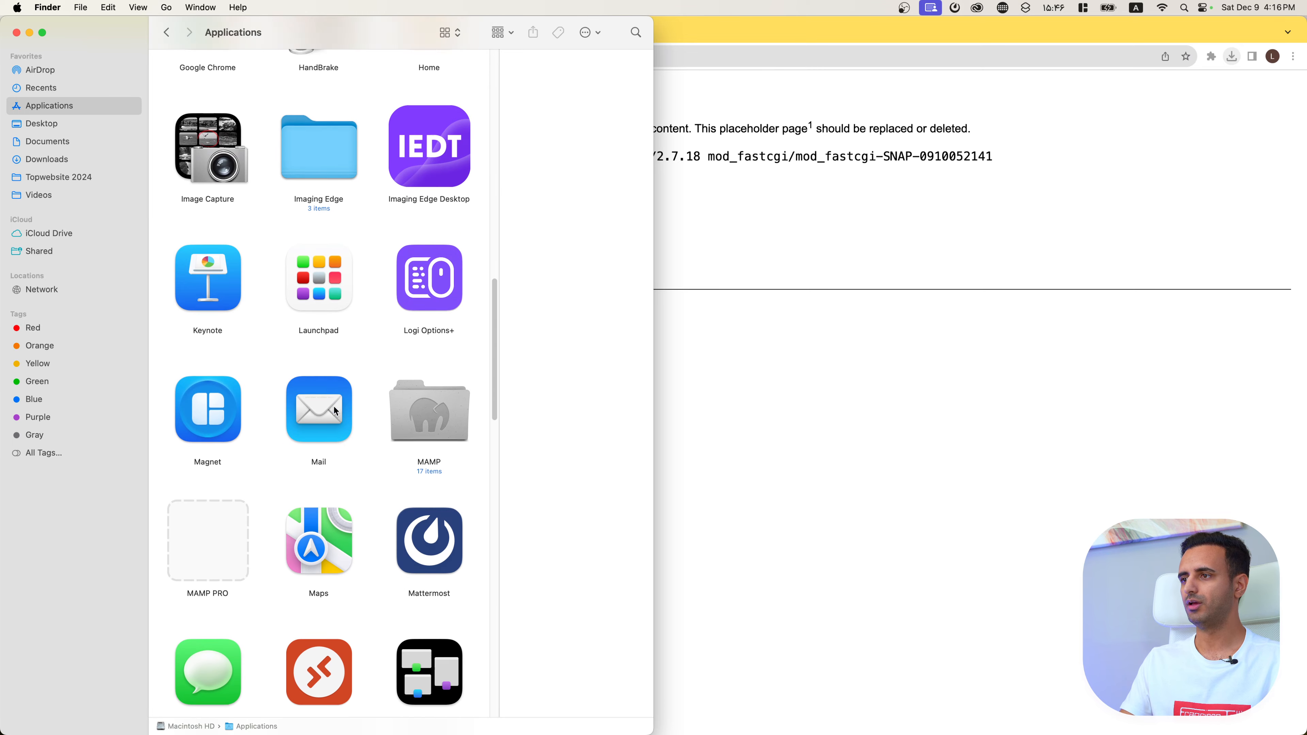
pyautogui.scroll(-4, 309, 375)
pyautogui.scroll(2, 303, 367)
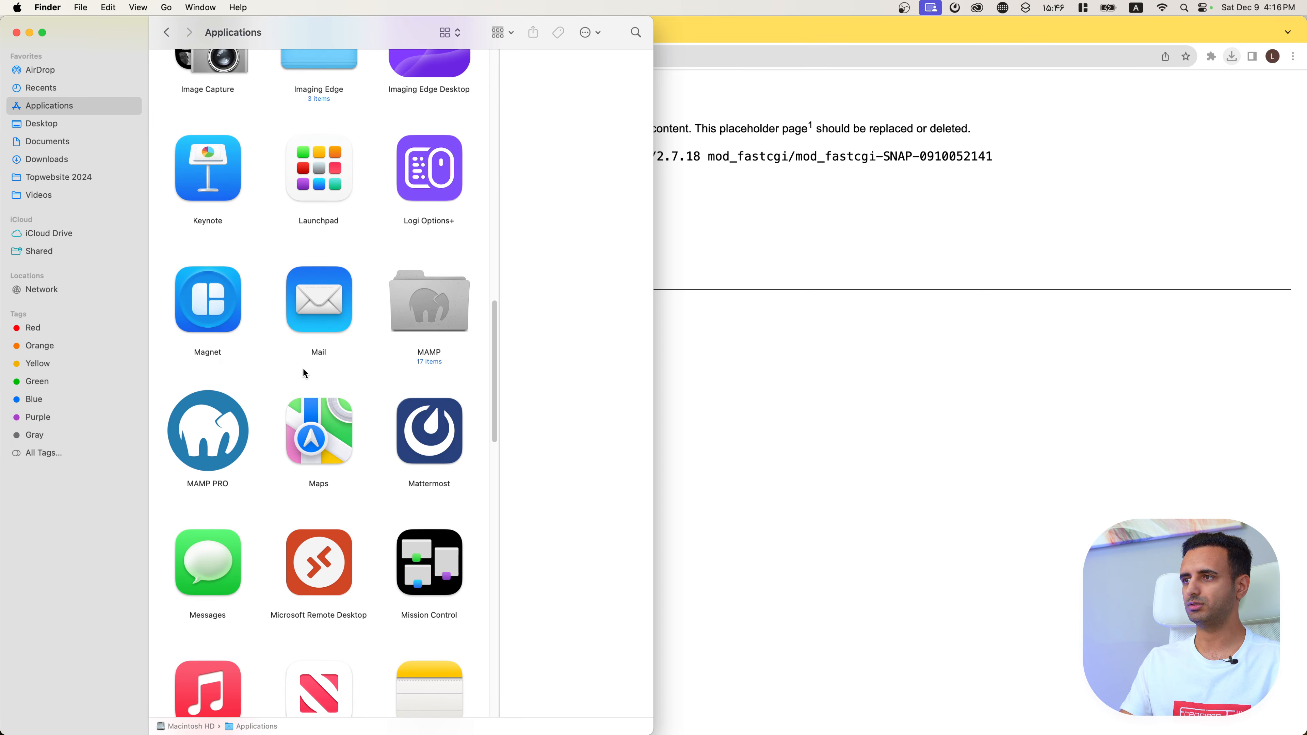
pyautogui.doubleClick(421, 291)
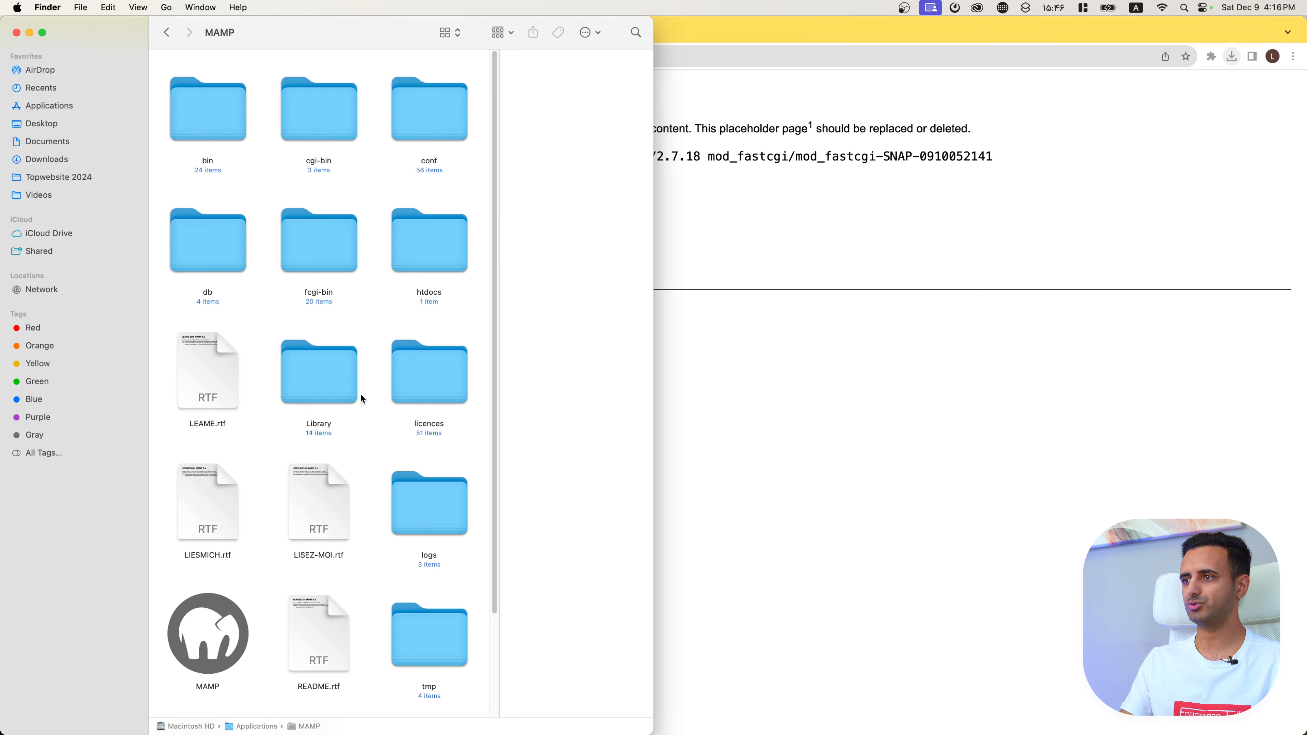
pyautogui.doubleClick(416, 244)
pyautogui.moveTo(331, 227); pyautogui.dragTo(256, 295)
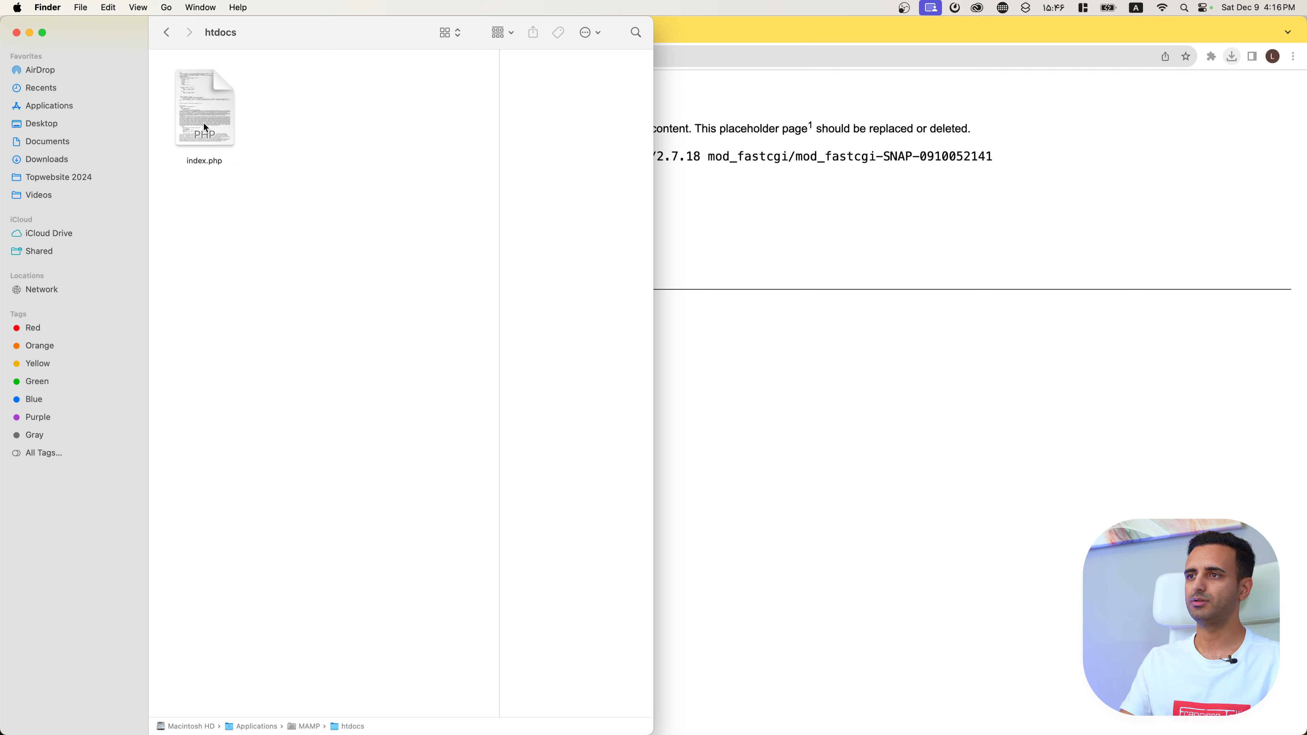
pyautogui.rightClick(215, 117)
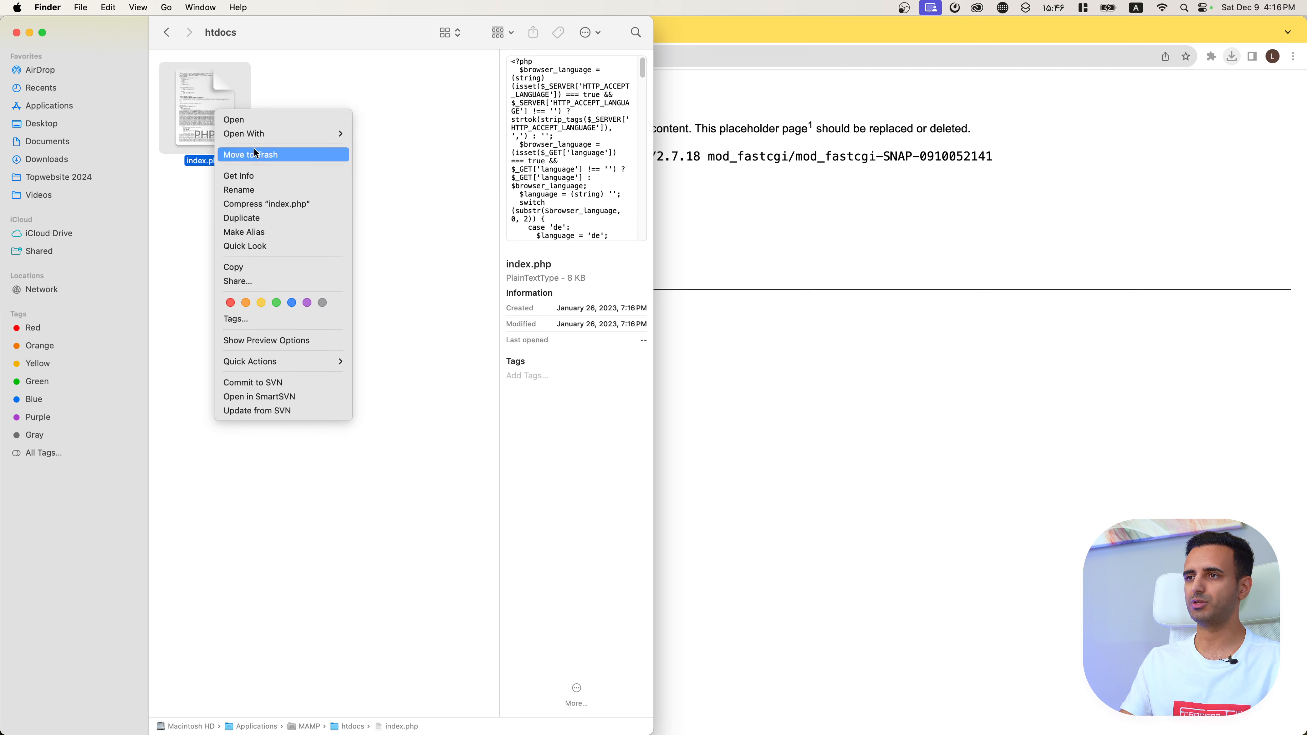
pyautogui.click(259, 156)
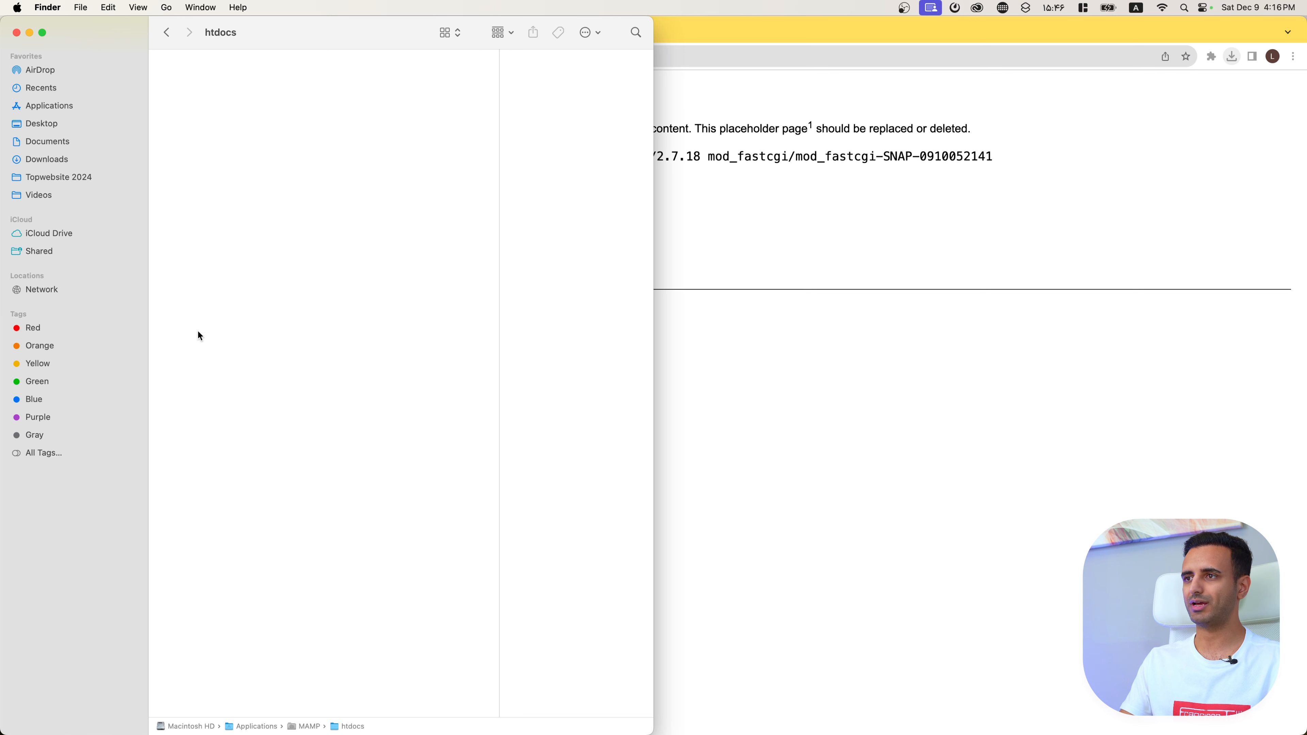
# Step: Create a new folder named ertano in htdocs and open it
pyautogui.rightClick(310, 166)
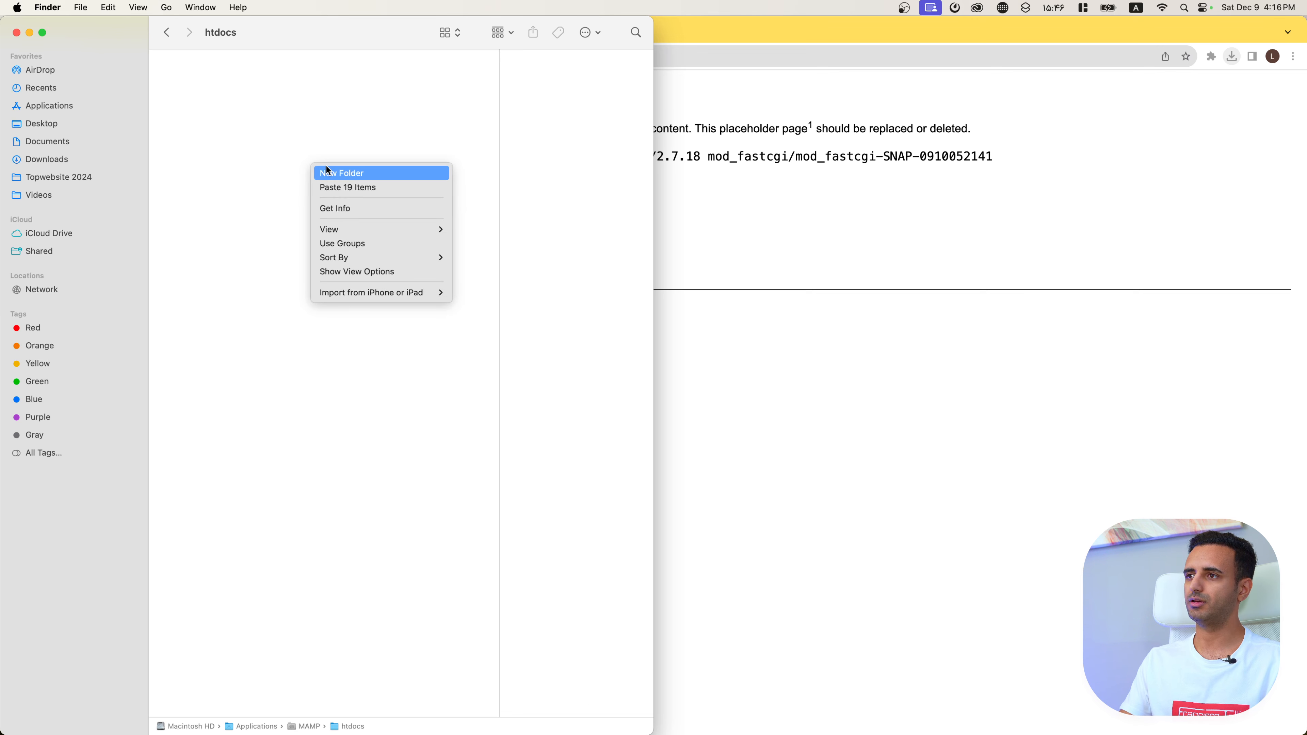
pyautogui.click(326, 171)
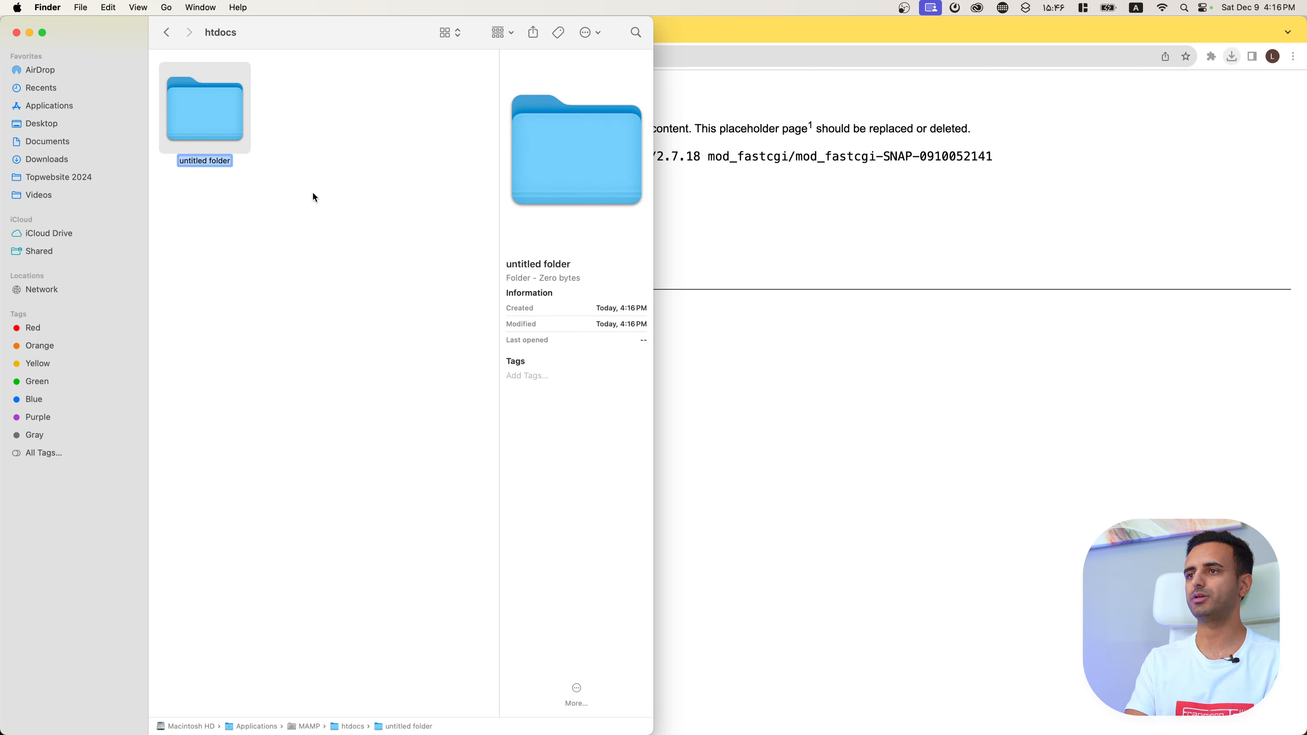
pyautogui.write('ertano')
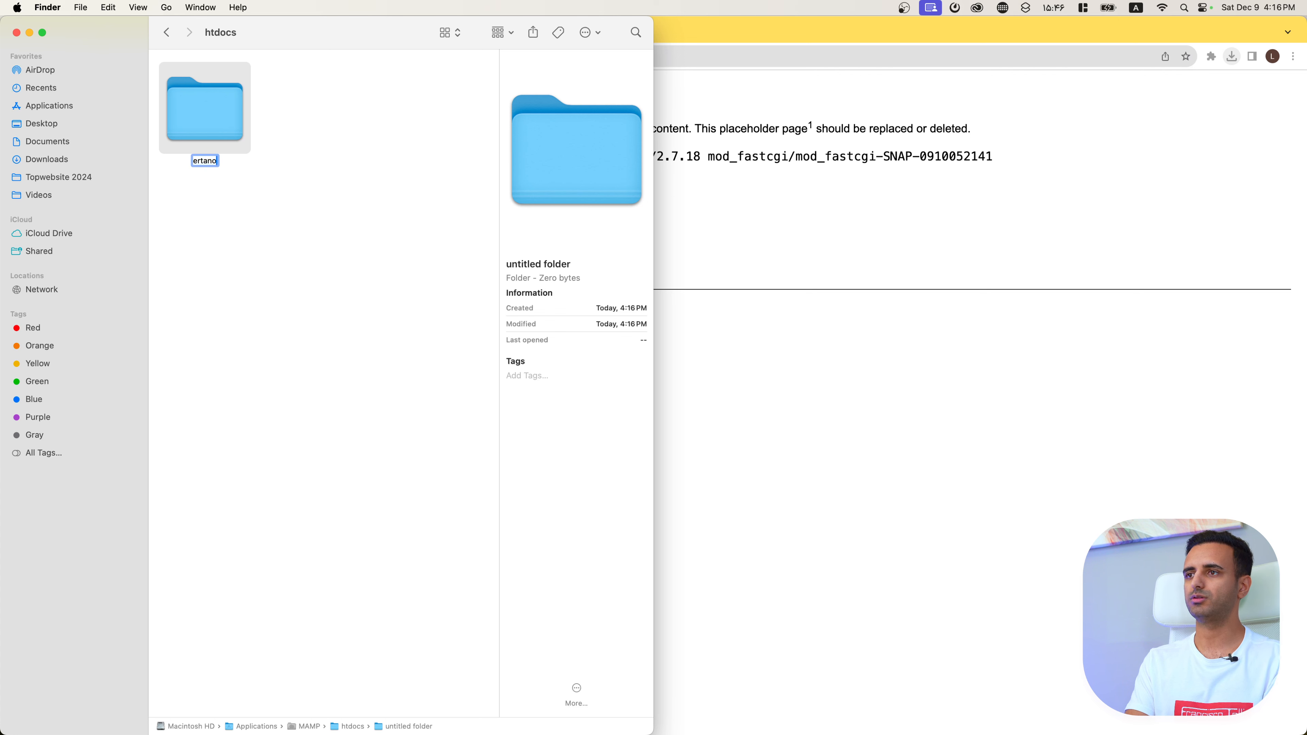
pyautogui.press('Return')
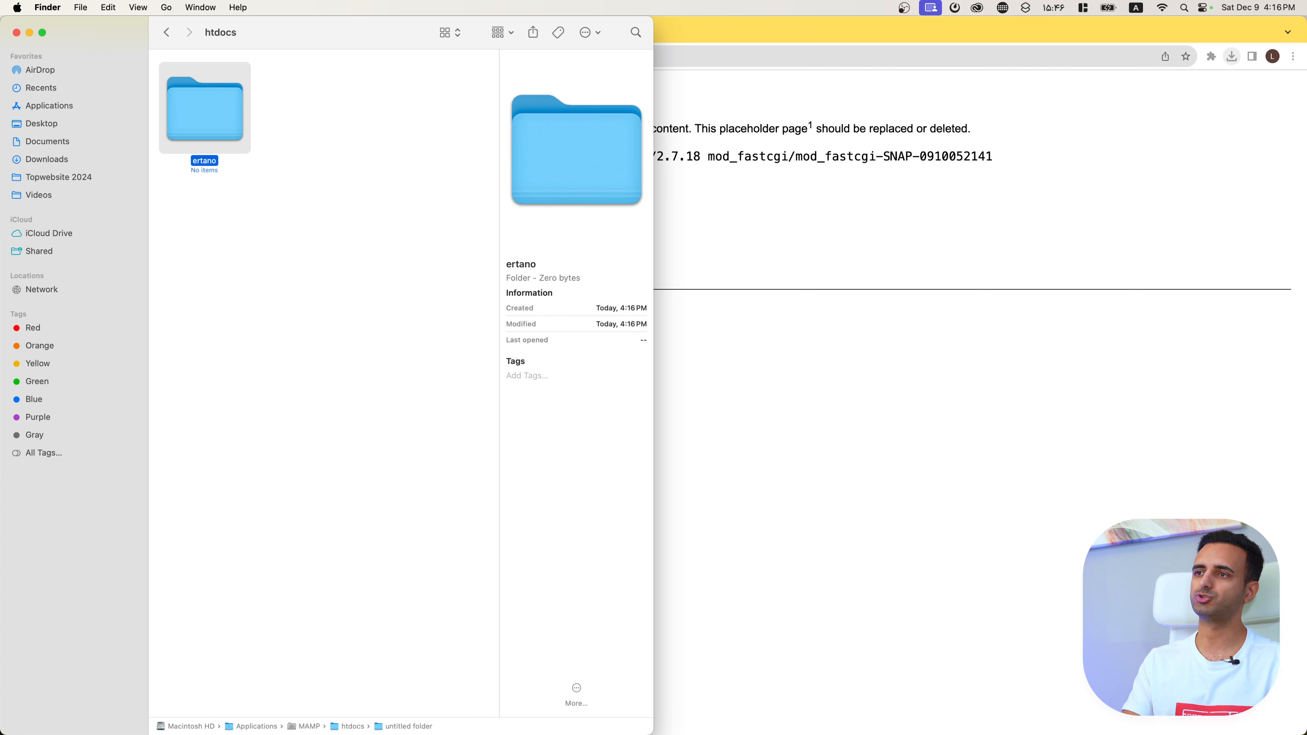
pyautogui.doubleClick(219, 105)
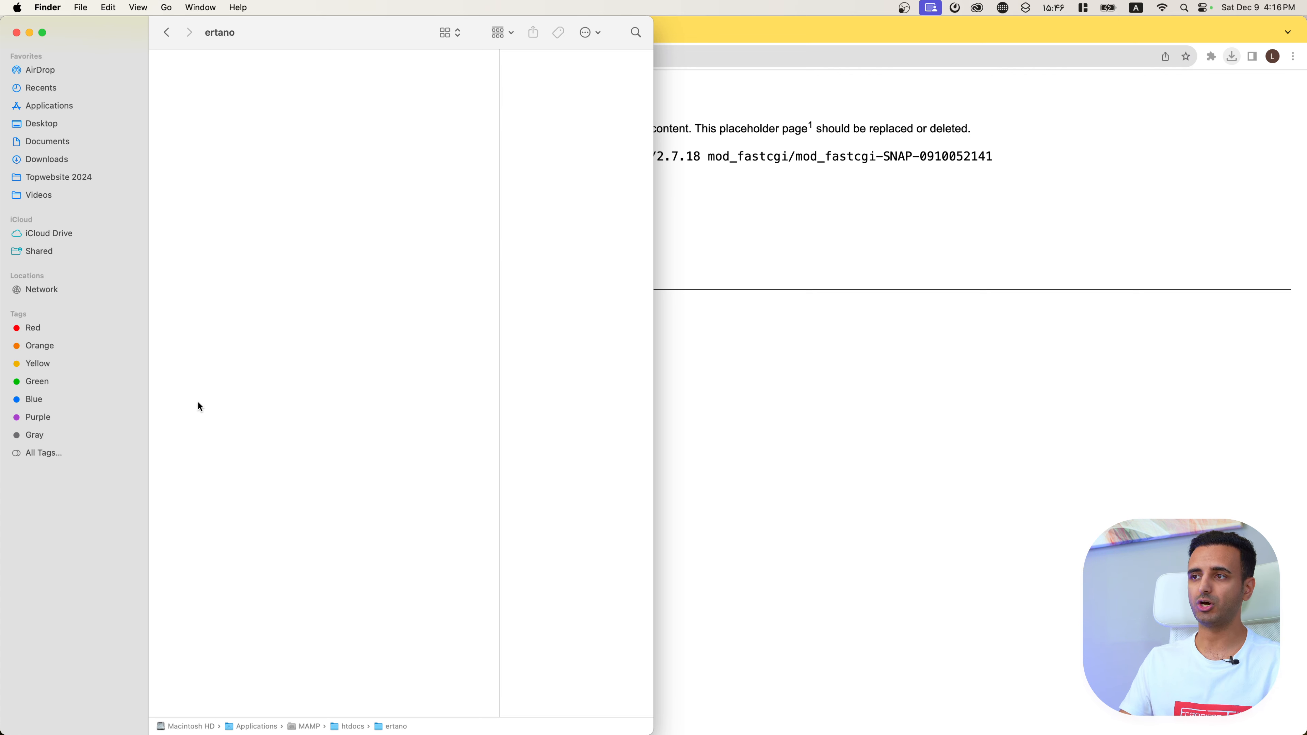
# Step: Copy the WordPress files into the ertano folder and return to Chrome
pyautogui.moveTo(331, 251); pyautogui.dragTo(293, 332)
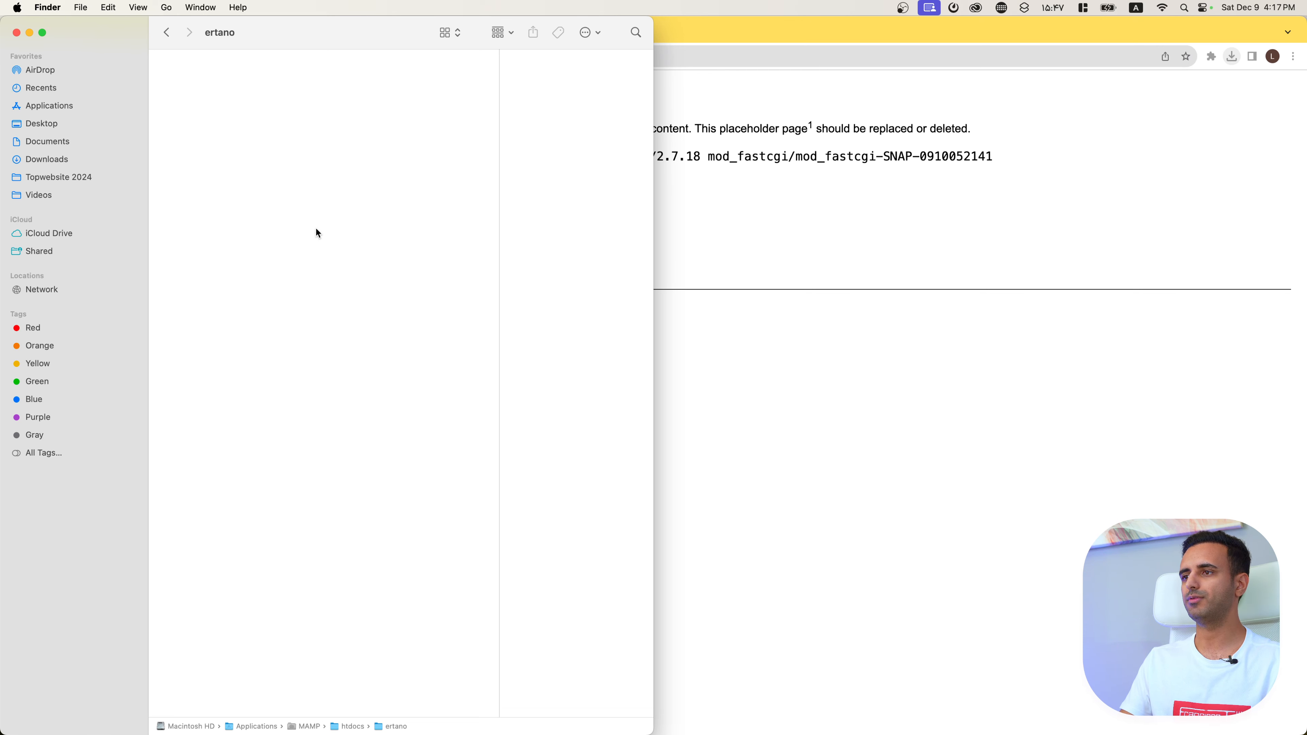
pyautogui.moveTo(337, 182); pyautogui.dragTo(312, 229)
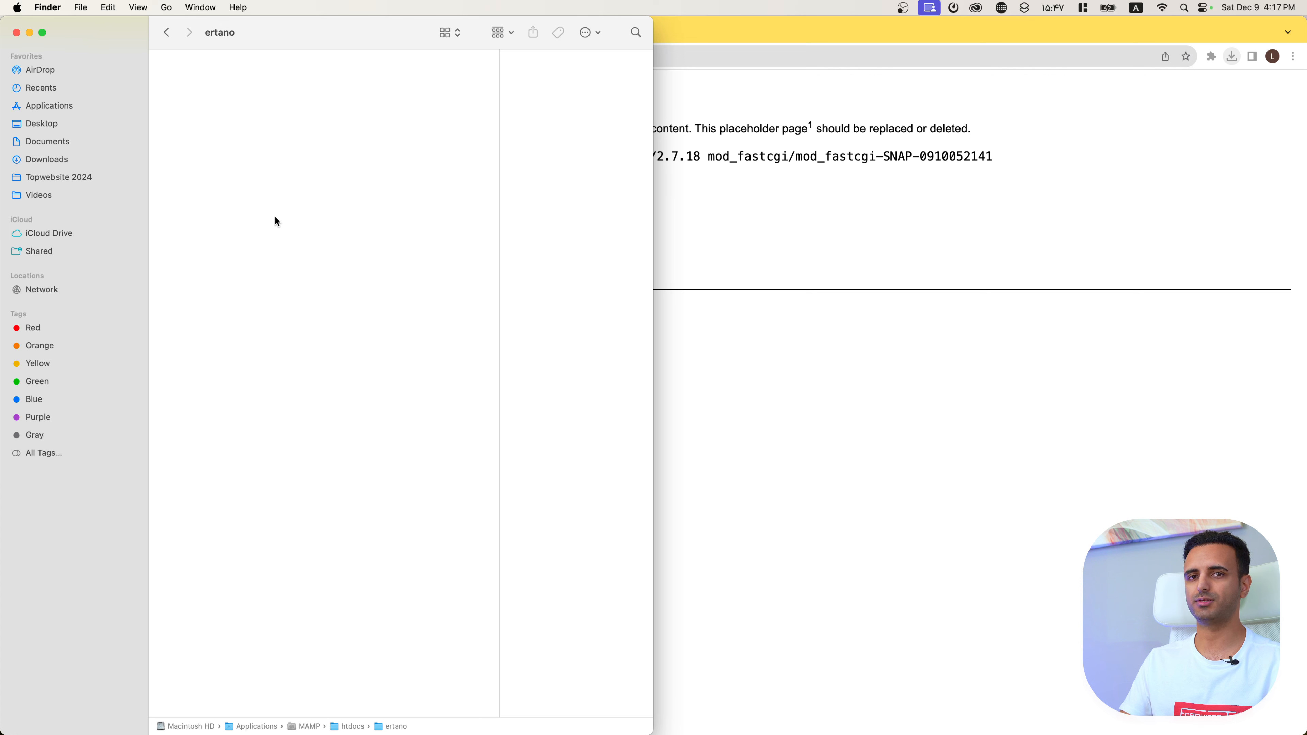
pyautogui.moveTo(352, 129); pyautogui.dragTo(230, 310)
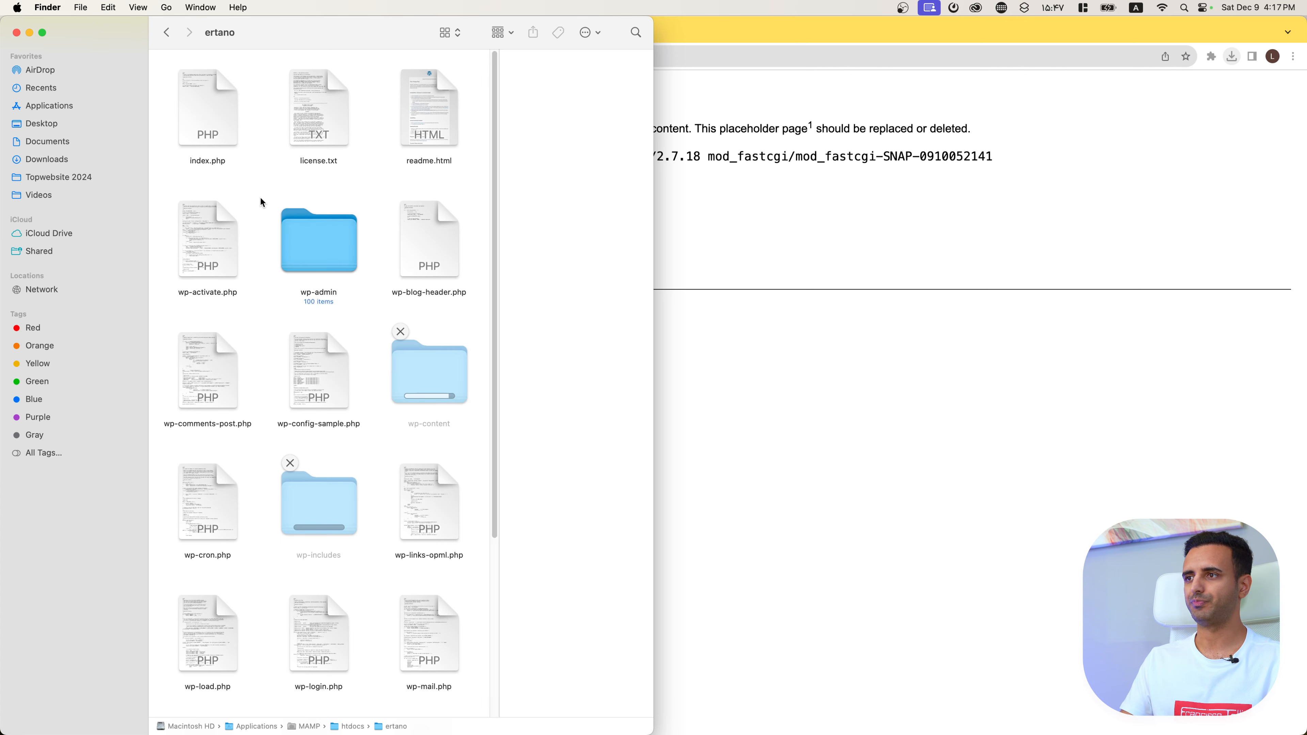
pyautogui.click(834, 408)
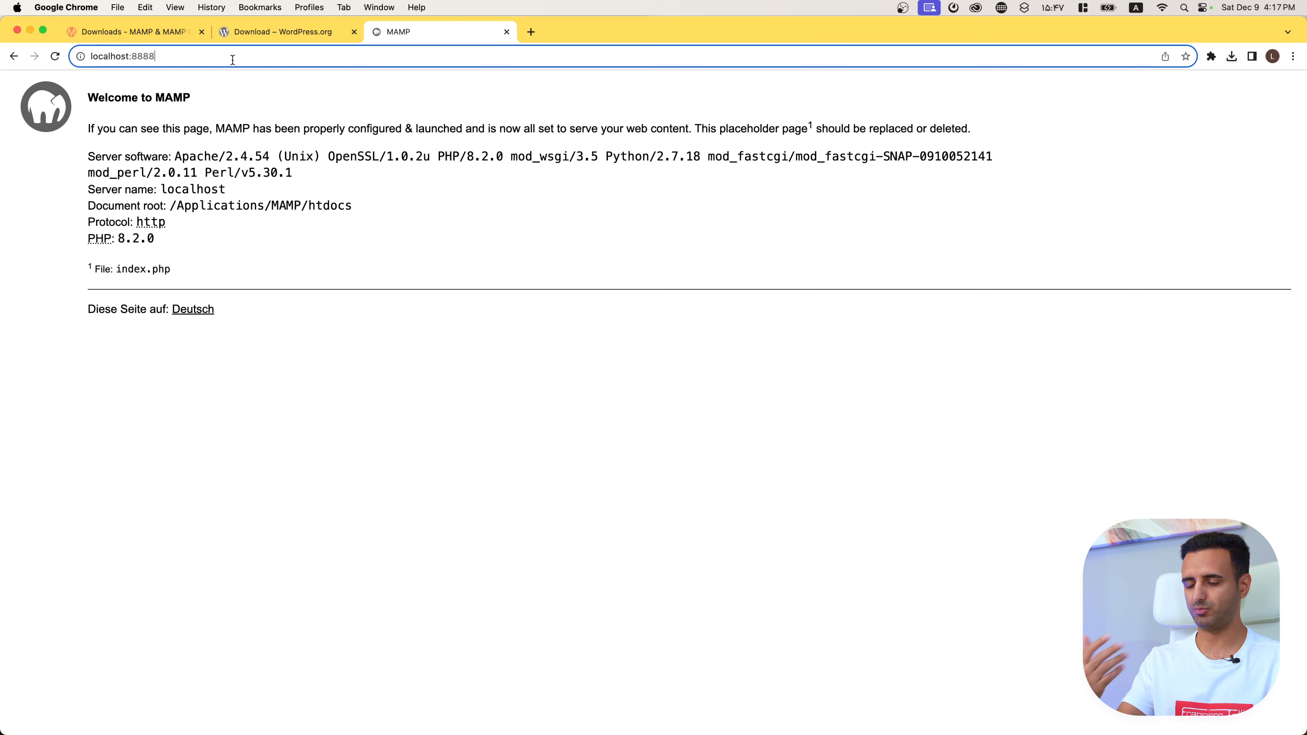
# Step: Load localhost:8888/ertano and check the ertano folder in Finder
pyautogui.write('/')
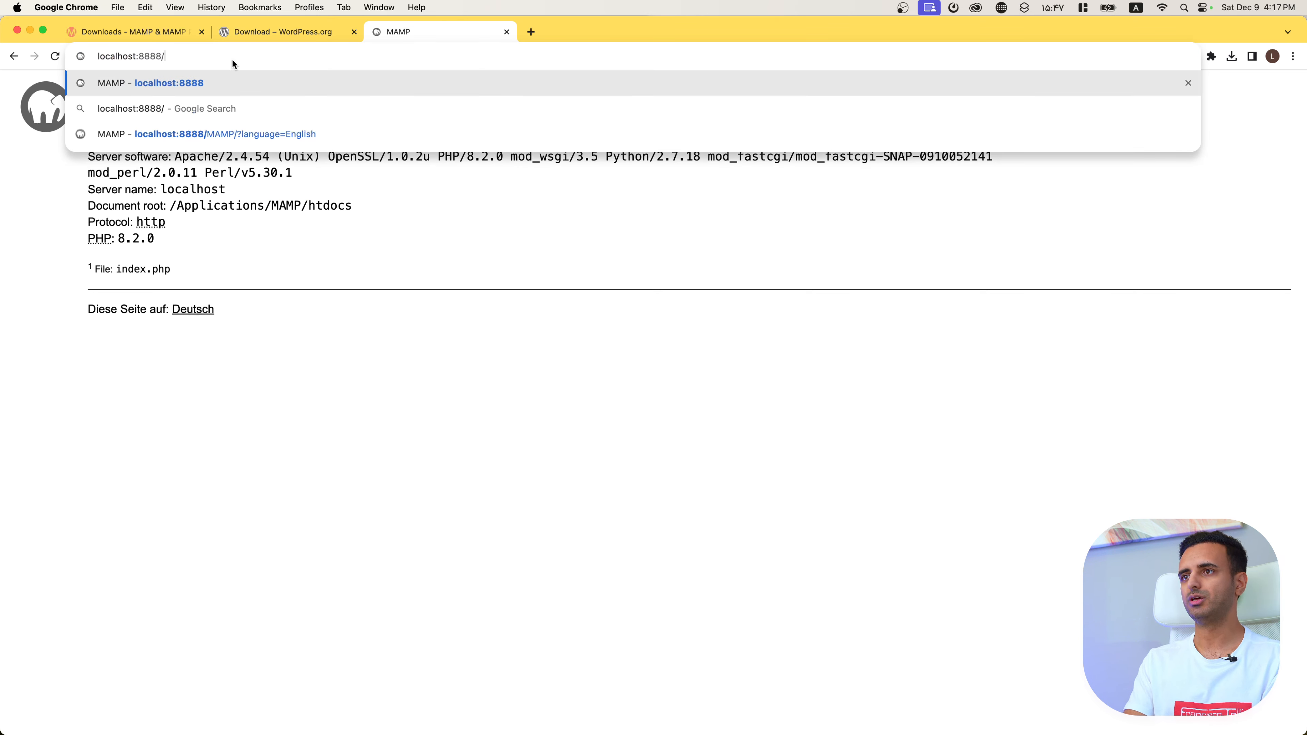
pyautogui.write('ertano')
pyautogui.press('Return')
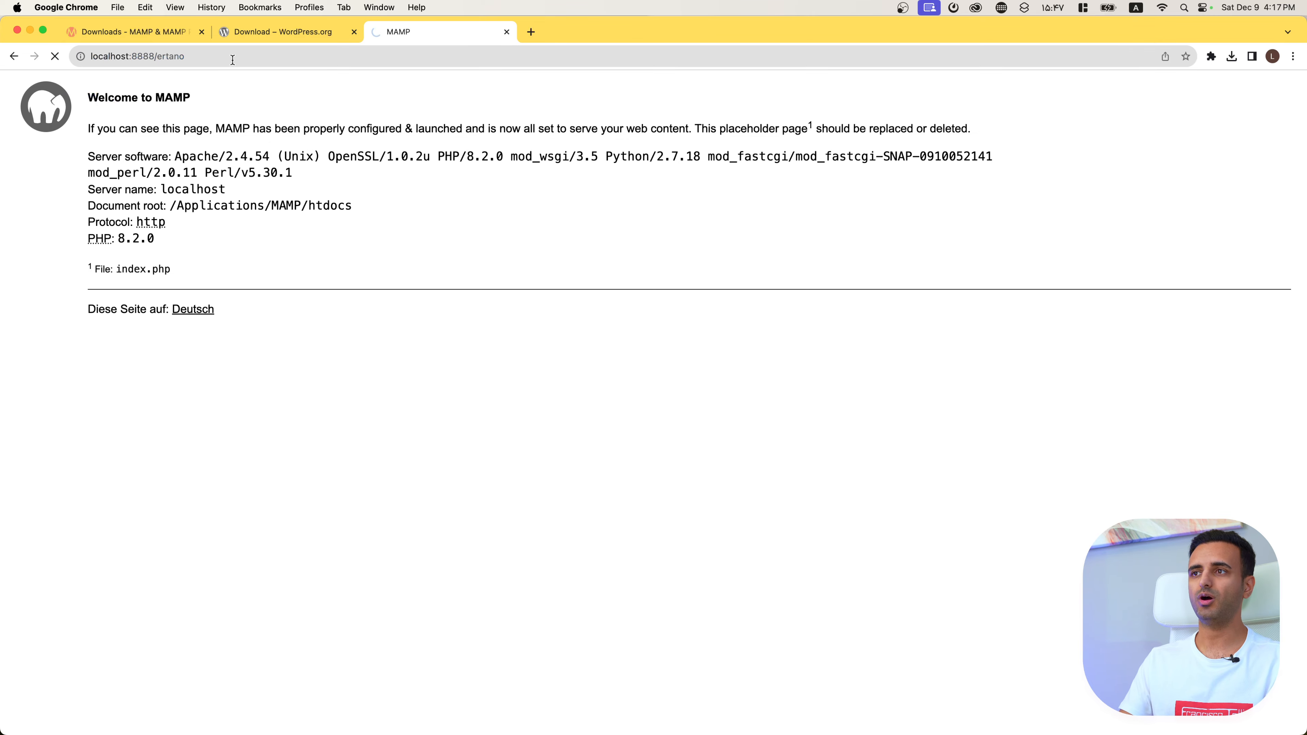
pyautogui.click(233, 59)
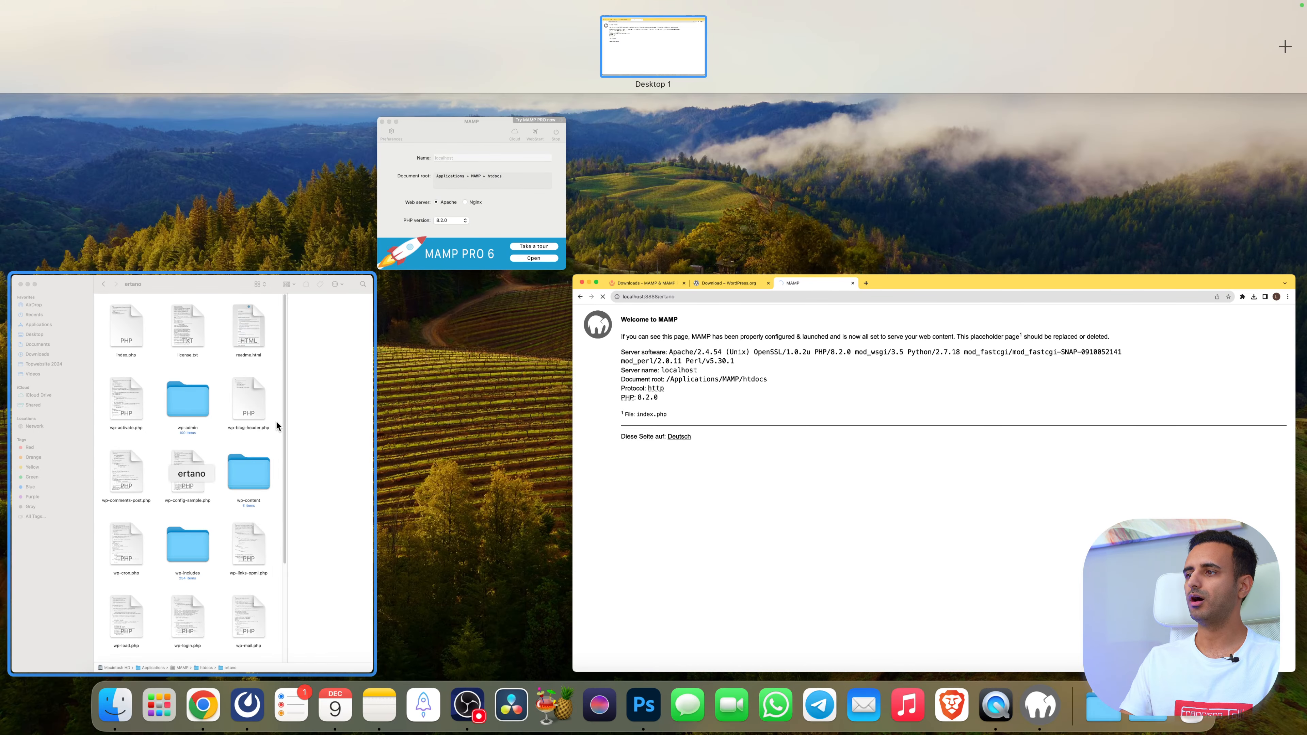
pyautogui.click(283, 383)
pyautogui.click(170, 30)
pyautogui.click(198, 107)
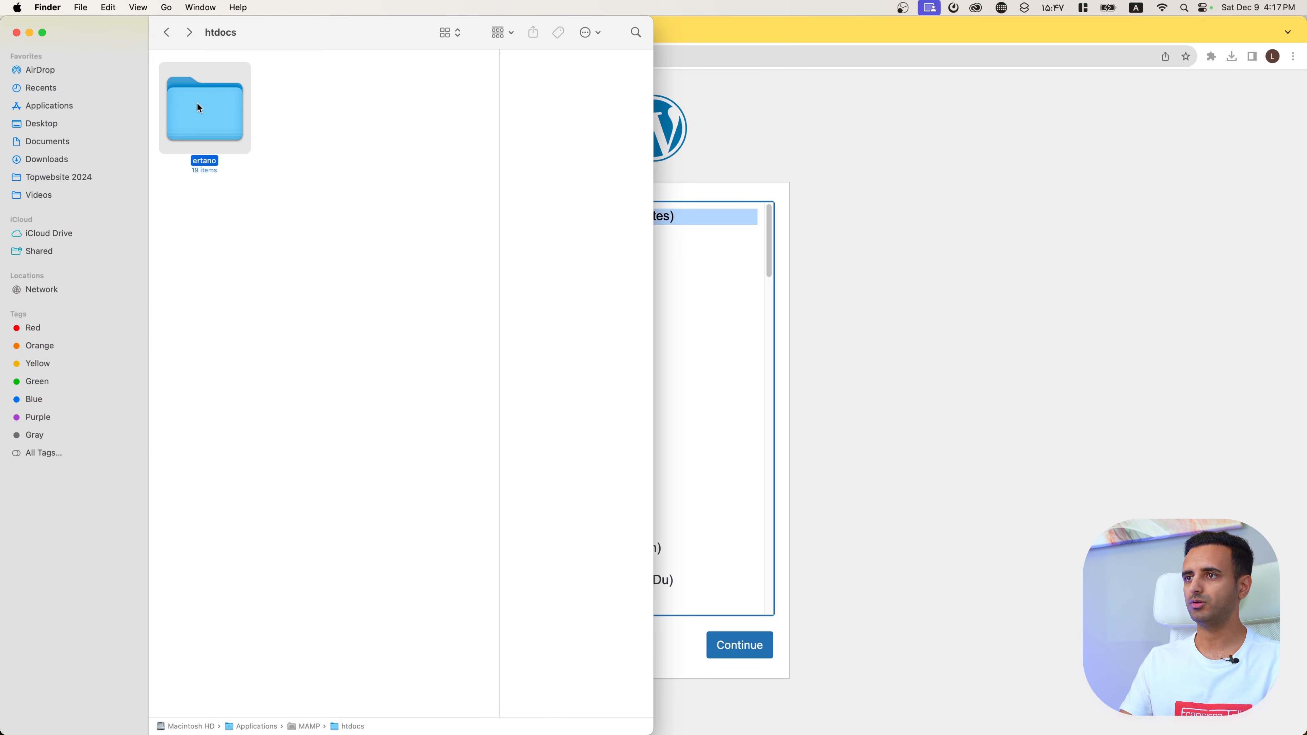
pyautogui.click(229, 246)
# Step: Keep English (United States) as the WordPress setup language and continue
pyautogui.click(1085, 425)
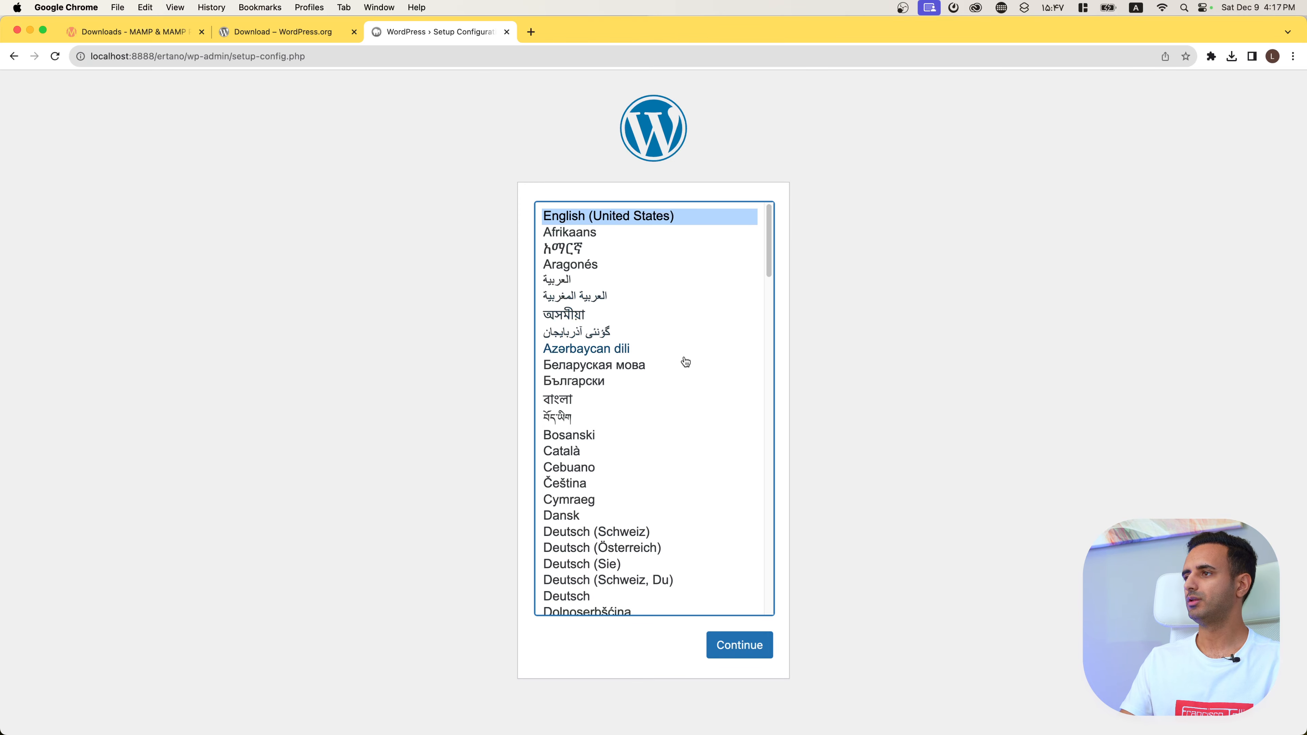
pyautogui.scroll(-10, 677, 386)
pyautogui.scroll(-20, 680, 390)
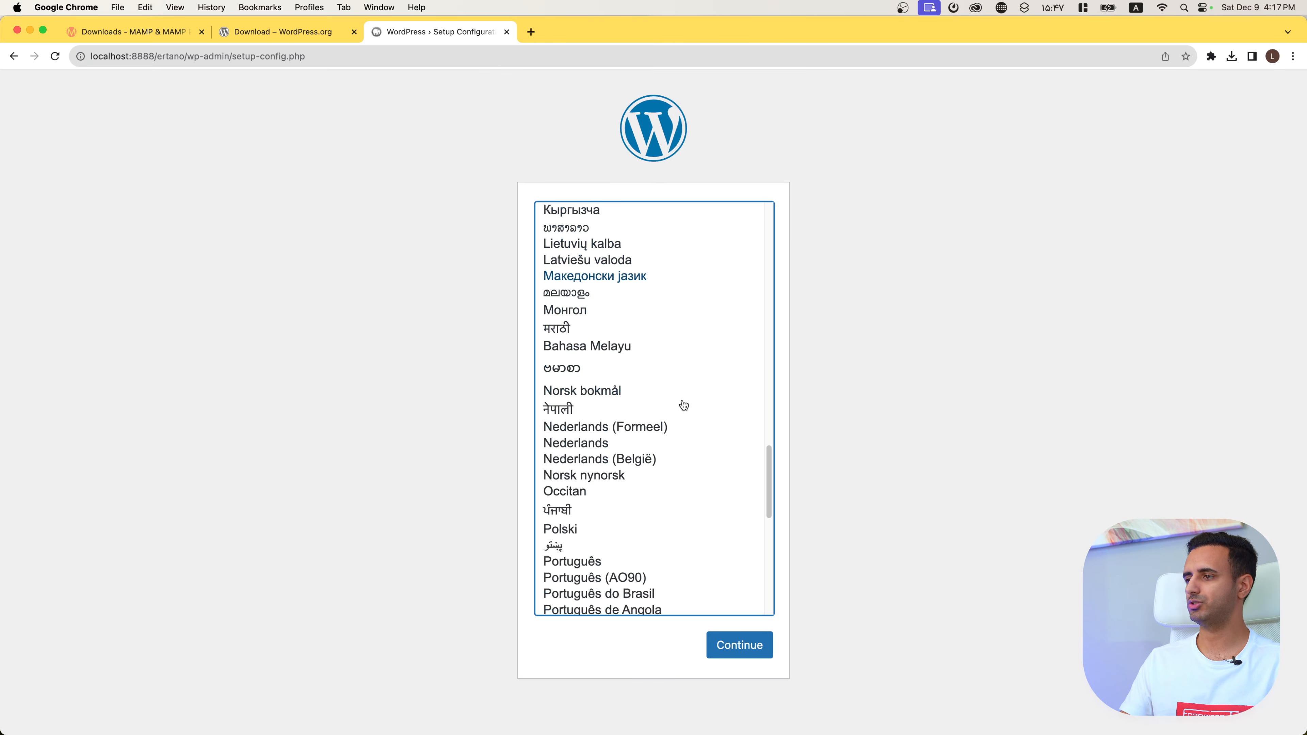
pyautogui.scroll(20, 683, 404)
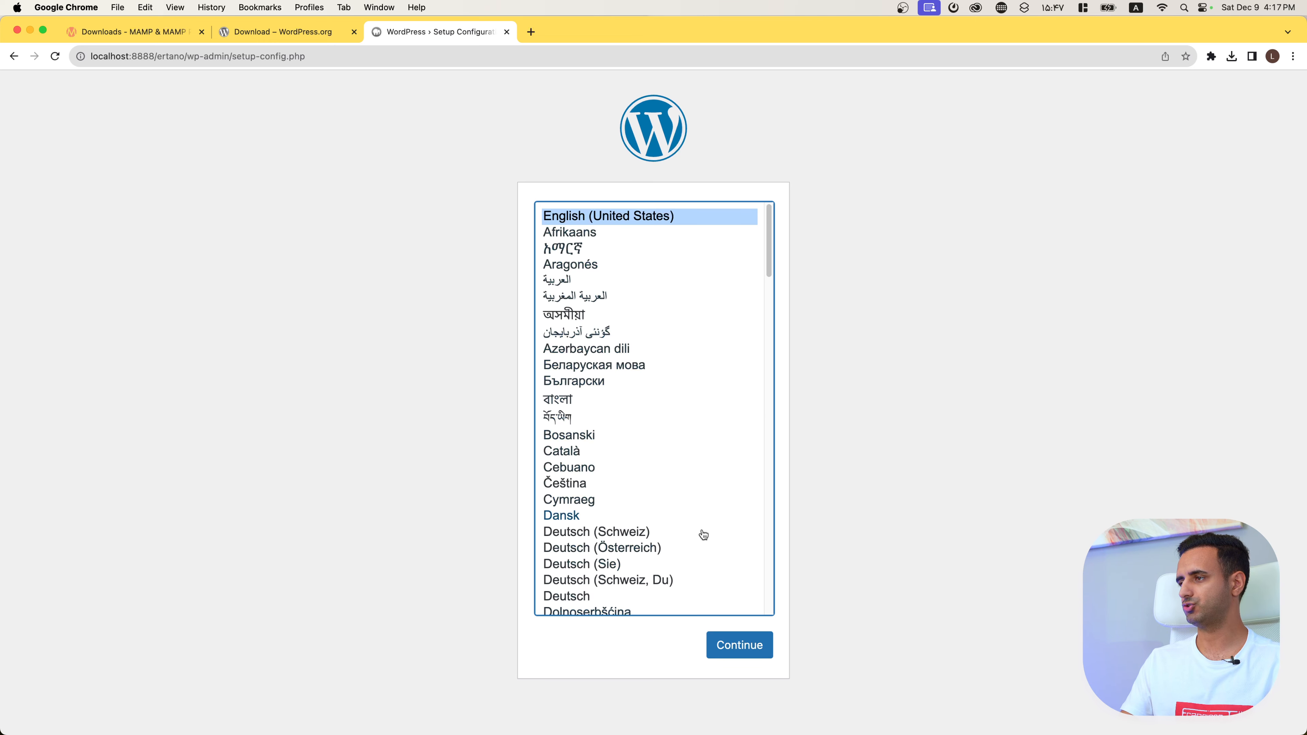
pyautogui.click(738, 645)
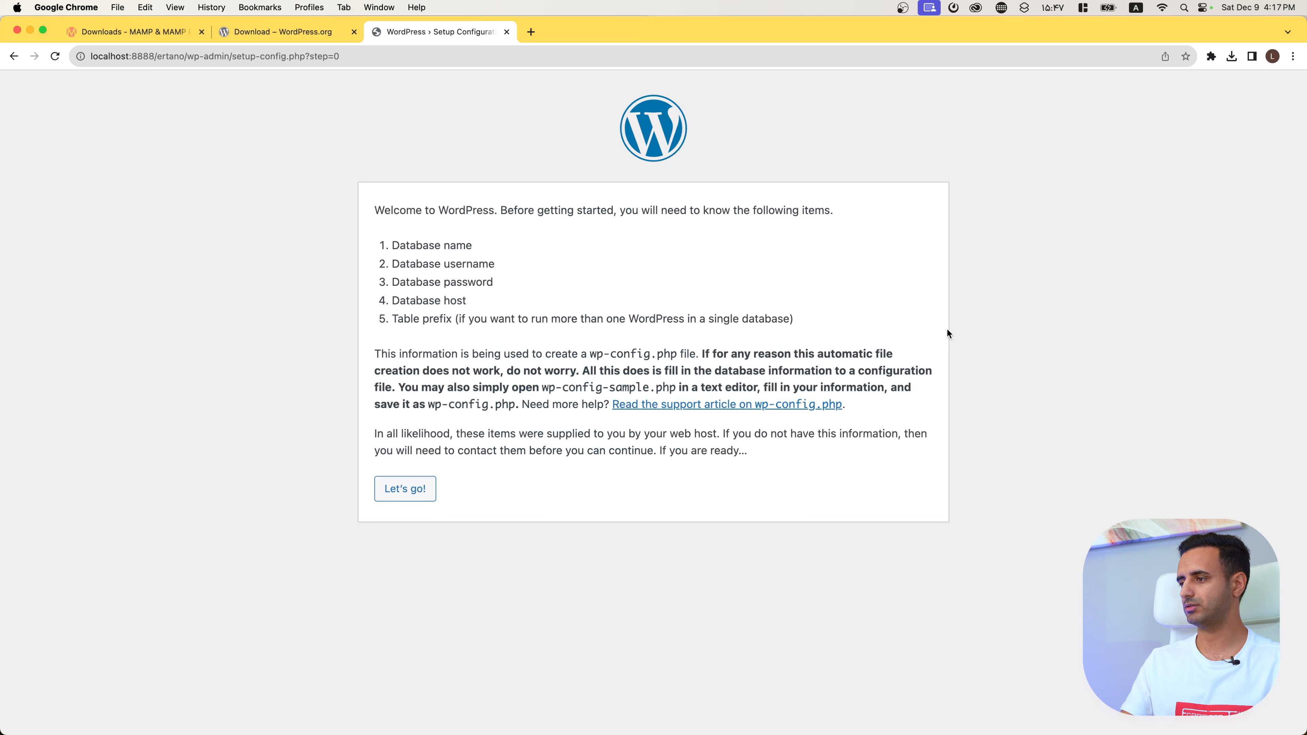
# Step: Proceed with Let's go! to the database details form and open a new blank Chrome tab
pyautogui.click(407, 492)
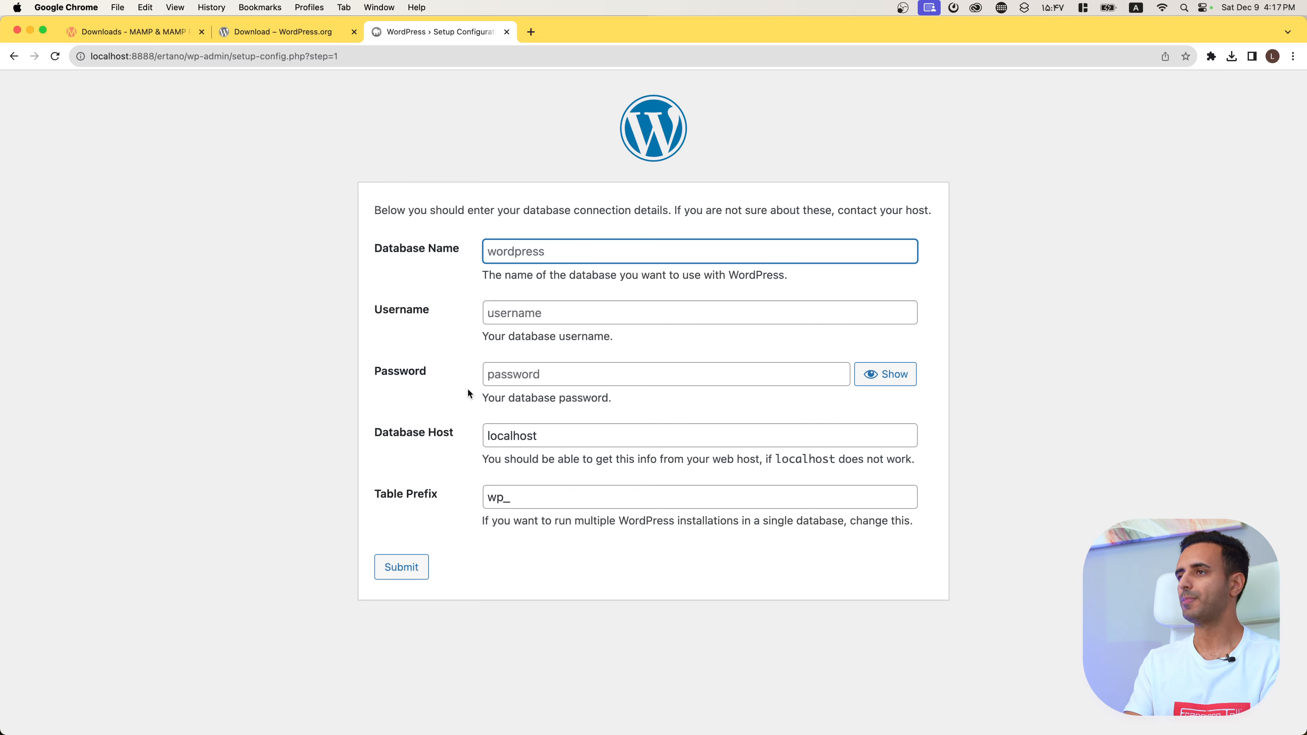
pyautogui.press('super+t')
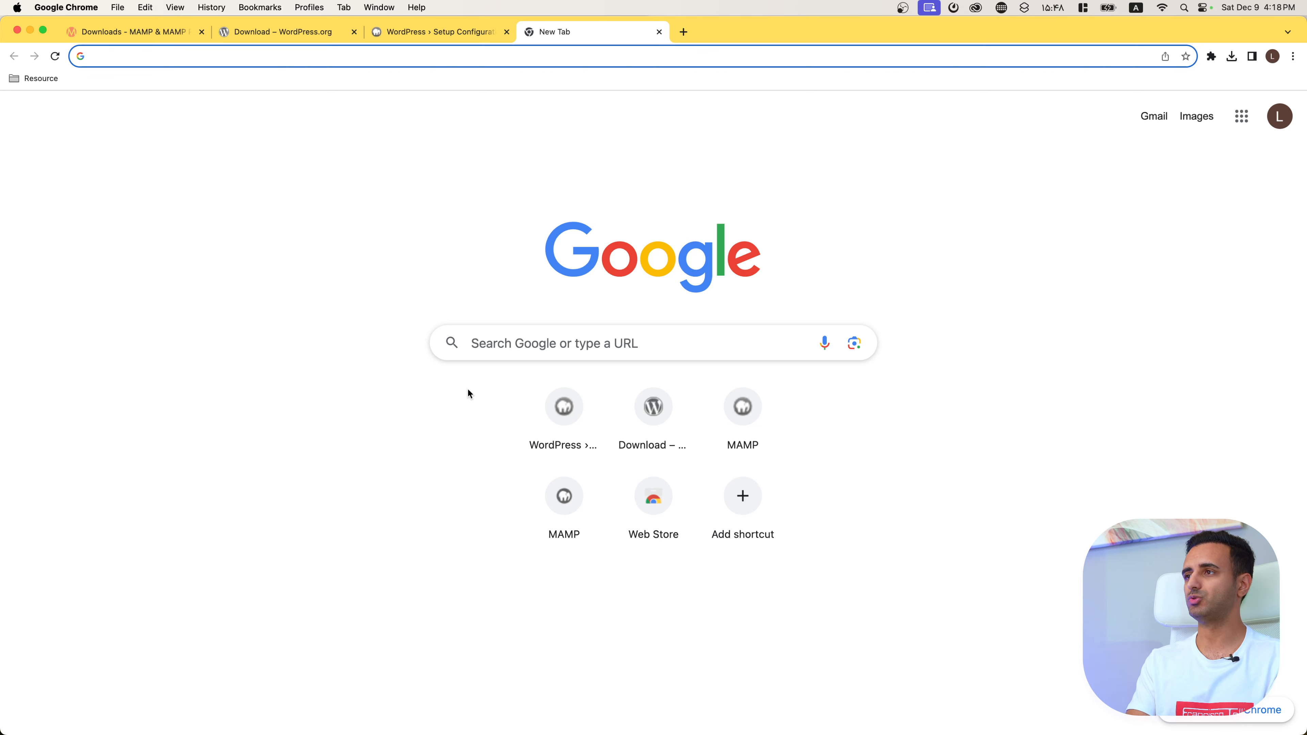
# Step: In phpMyAdmin at localhost:8888/phpmyadmin5, create database ertano with utf8_general_ci collation
pyautogui.write('localhost:8888')
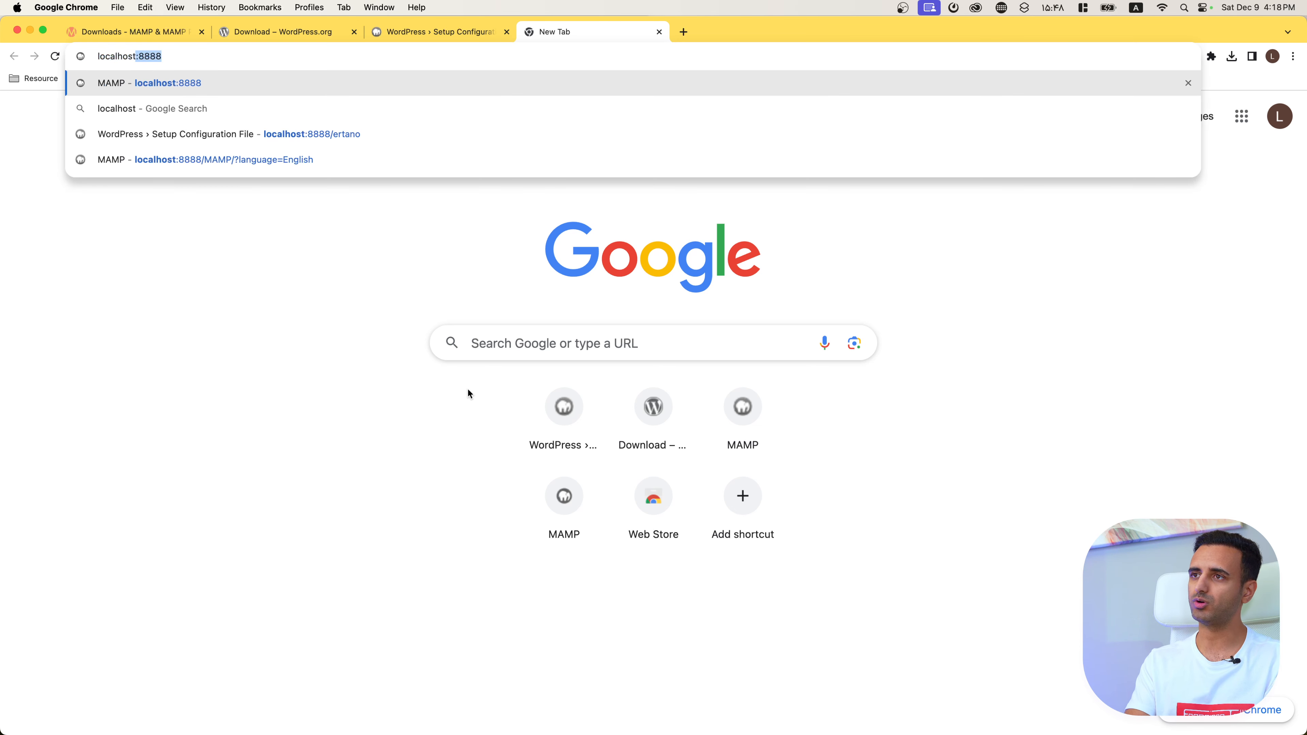
pyautogui.write('/')
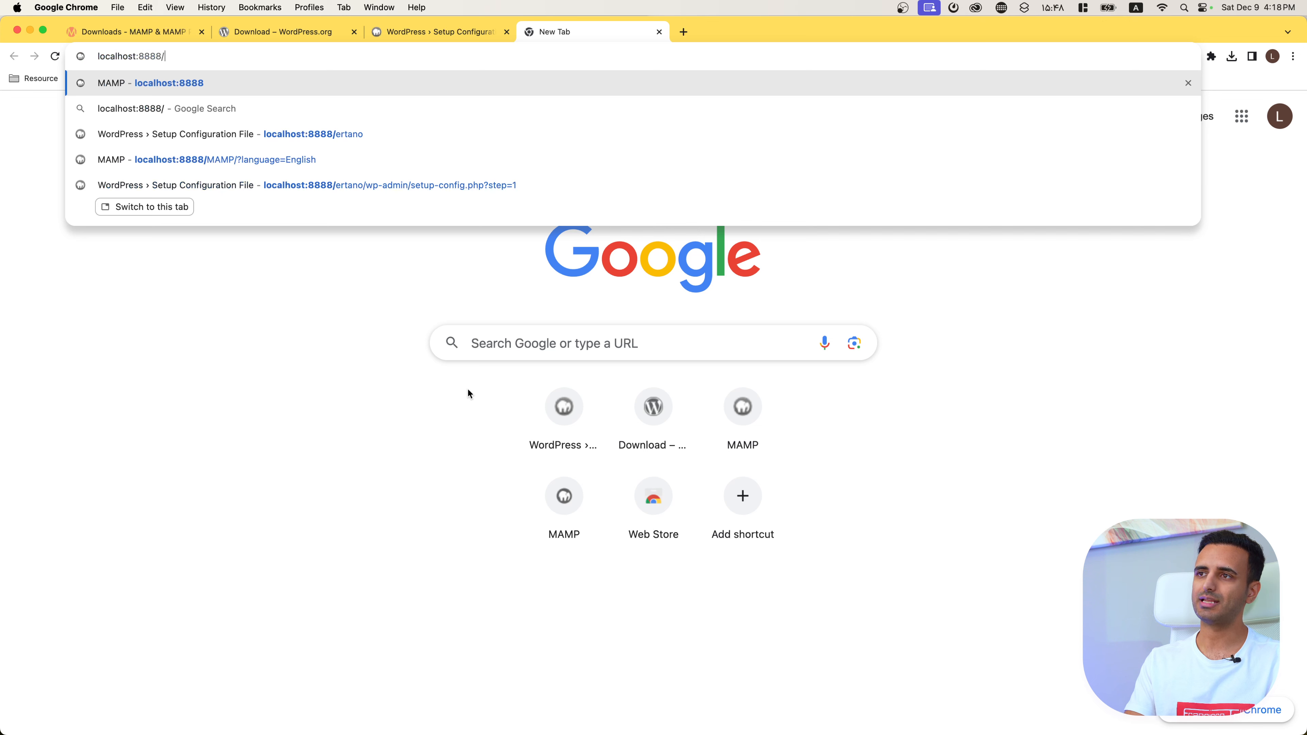
pyautogui.write('phpmyadmin5')
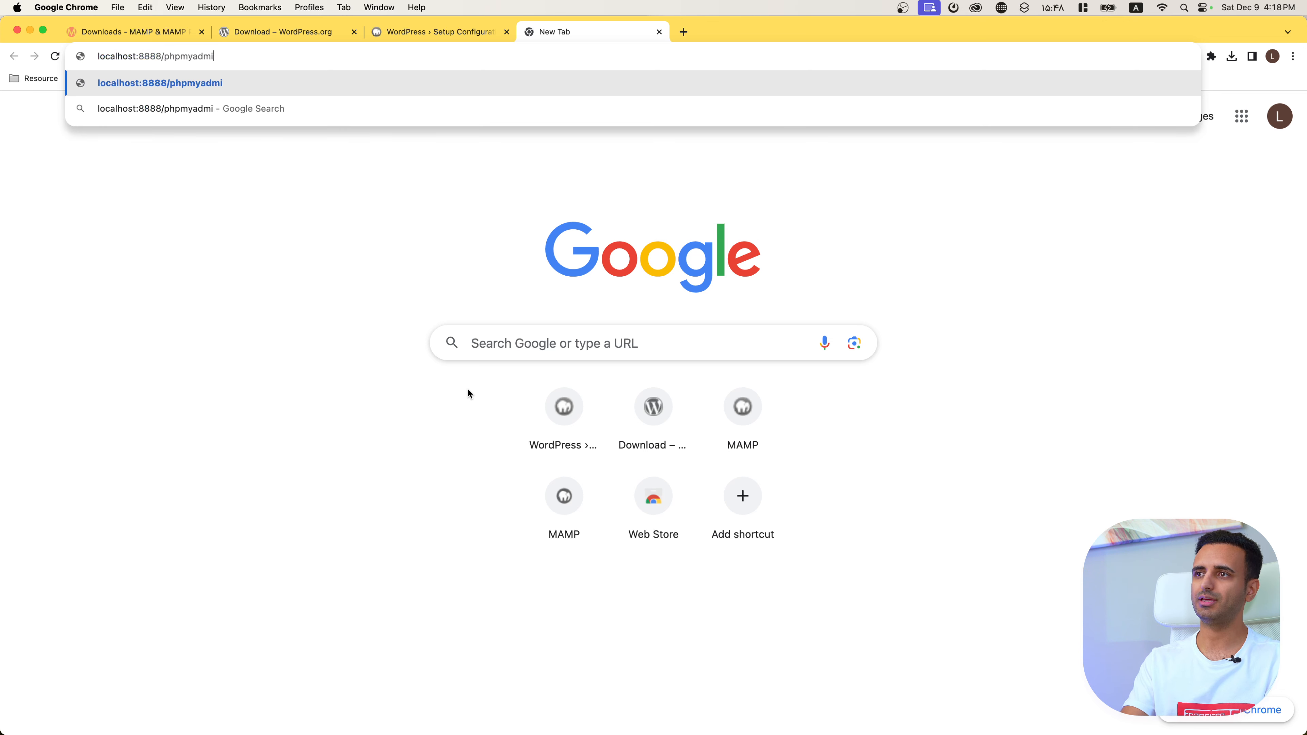
pyautogui.press('Return')
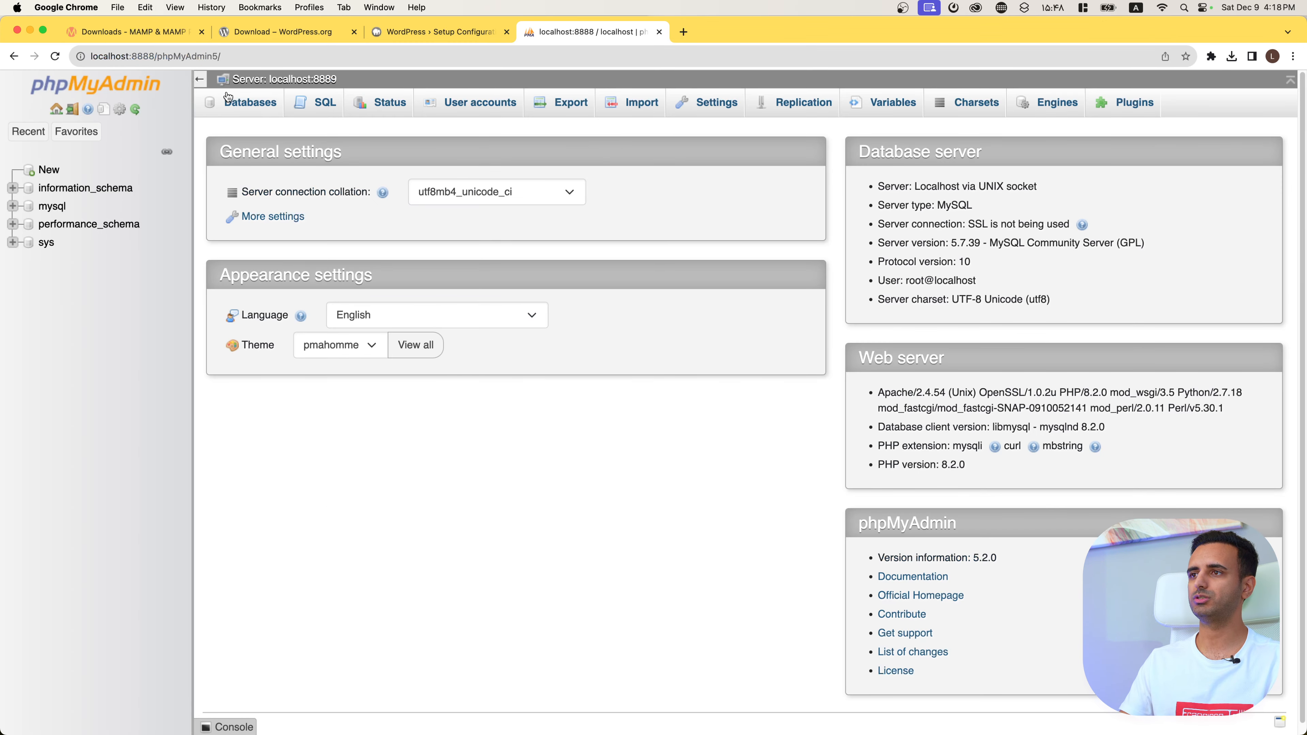
pyautogui.click(249, 105)
pyautogui.click(304, 230)
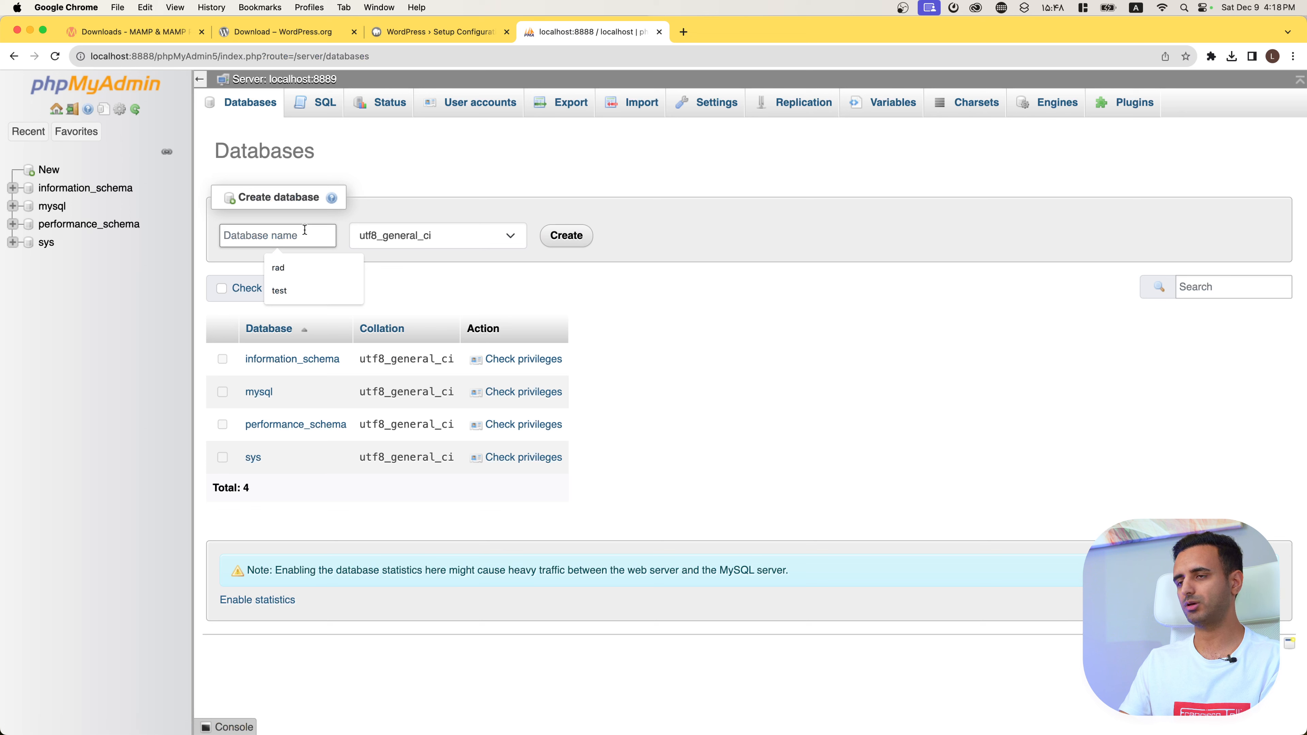
pyautogui.write('erta')
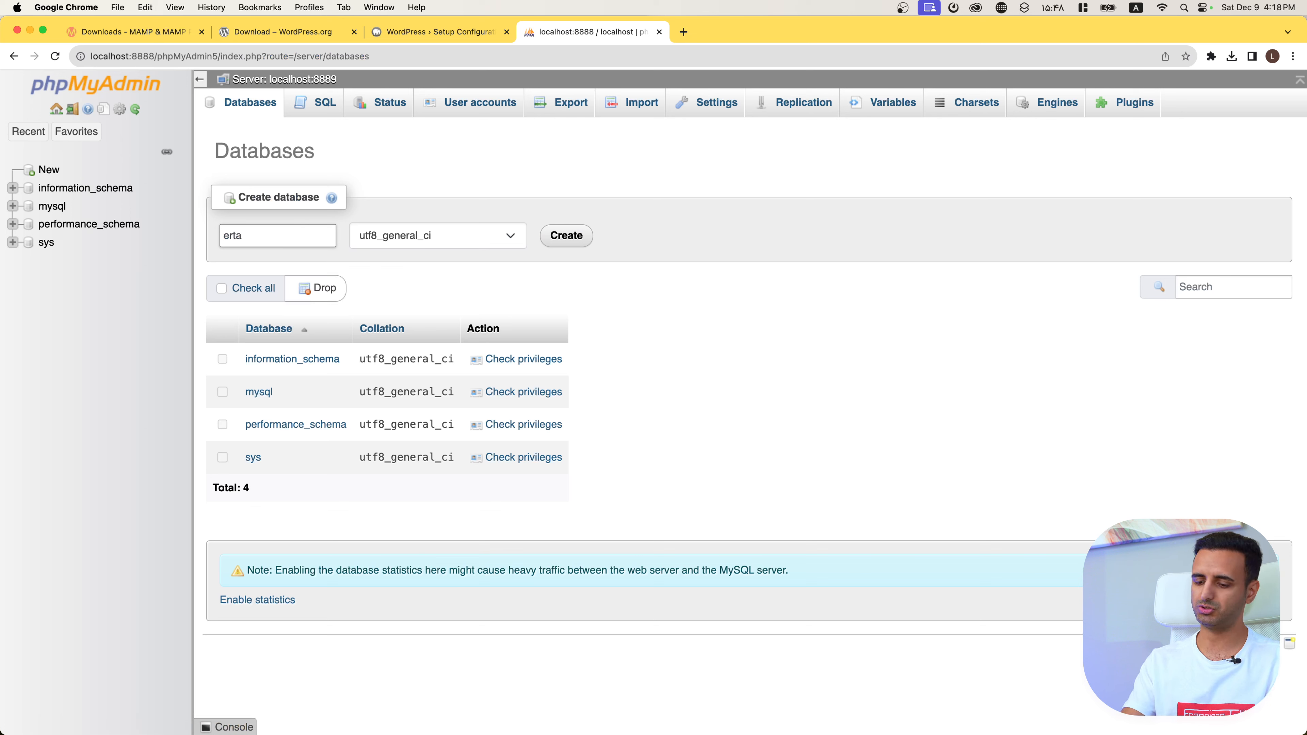
pyautogui.write('no')
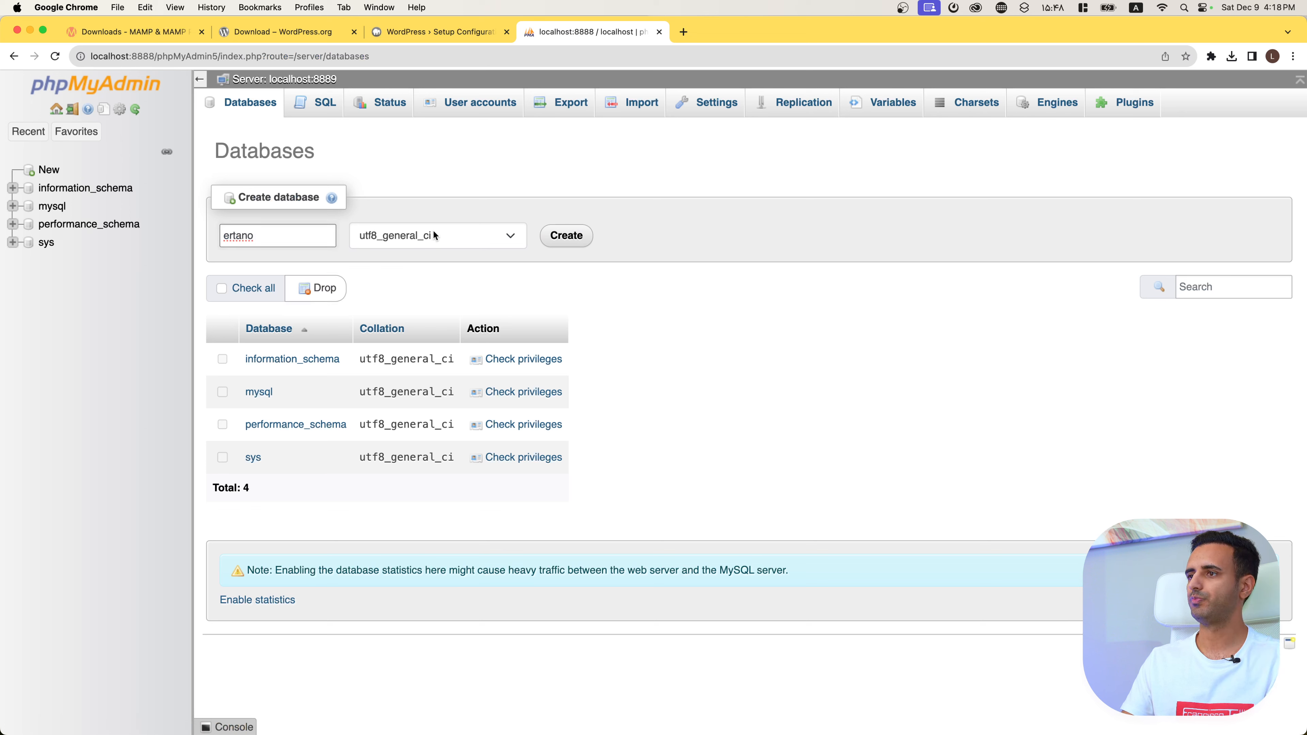
pyautogui.click(459, 236)
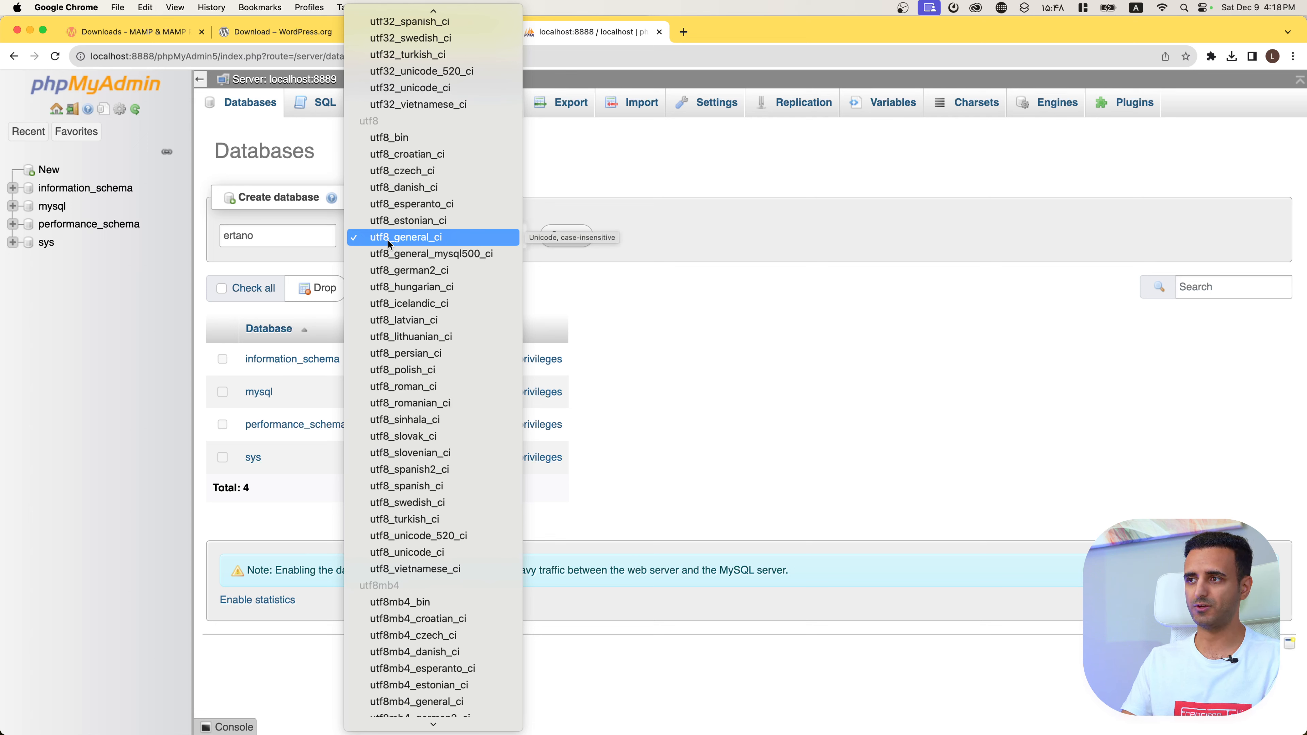
pyautogui.click(541, 254)
pyautogui.click(435, 233)
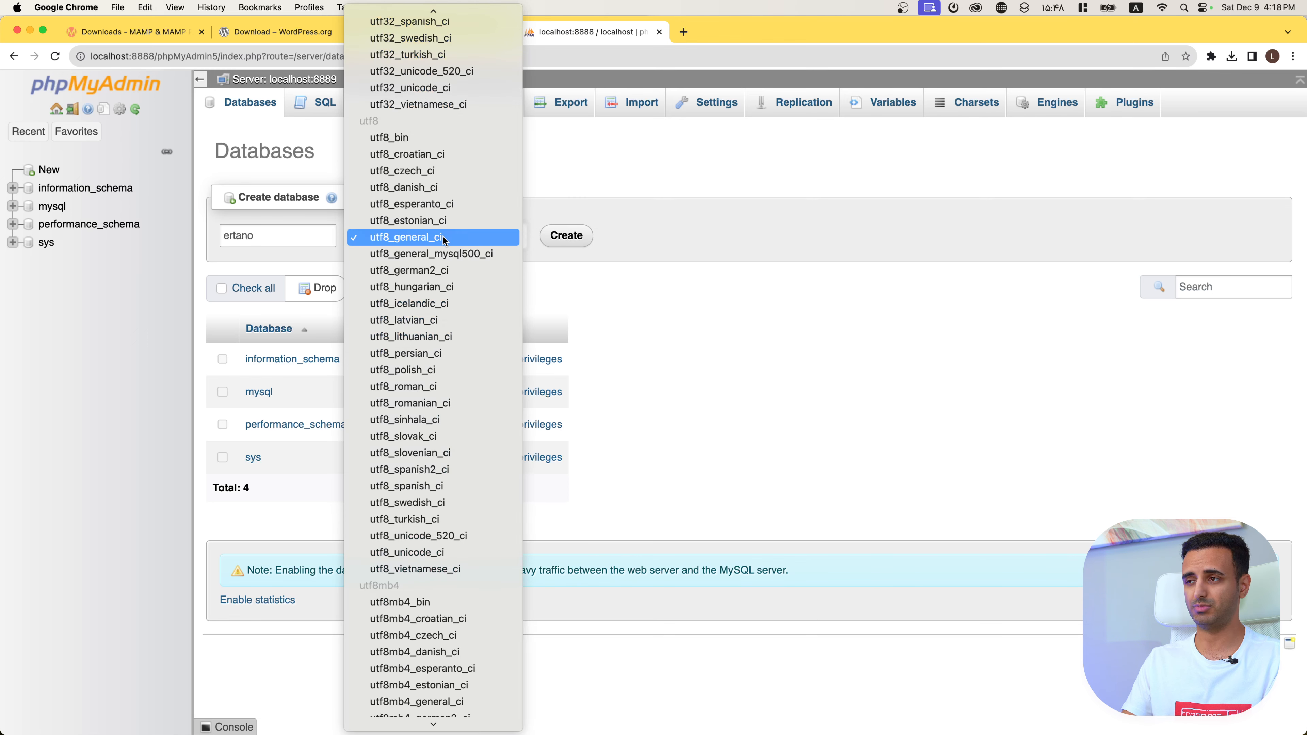
pyautogui.click(564, 238)
pyautogui.click(565, 237)
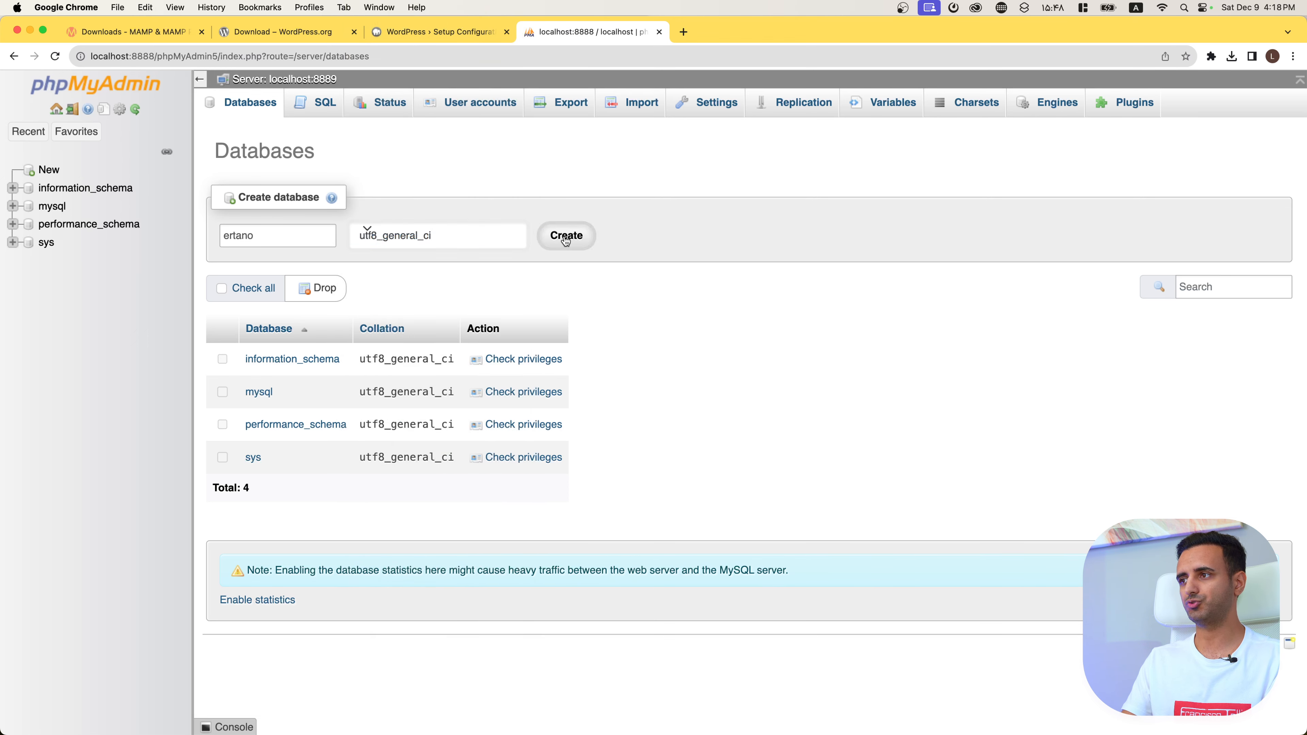
pyautogui.click(445, 32)
# Step: Enter database name ertano and username root in the WordPress connection form
pyautogui.click(567, 252)
pyautogui.write('erta')
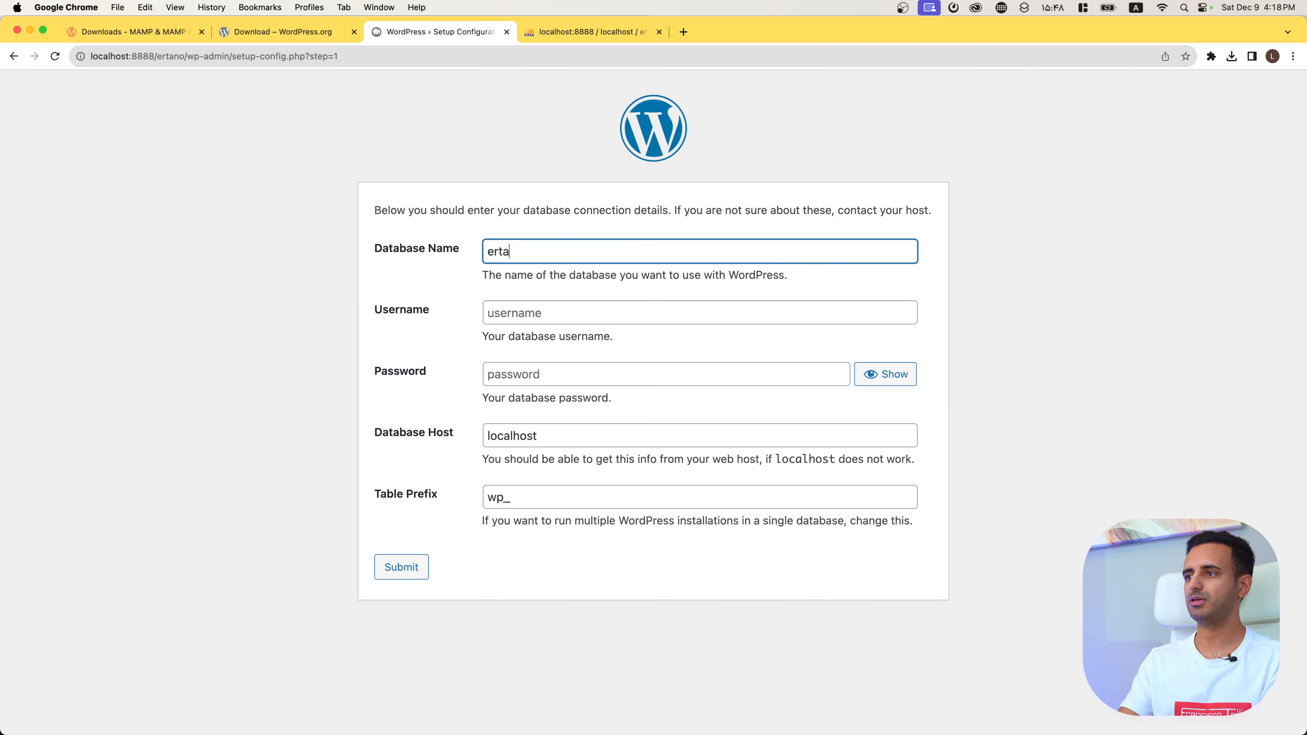
pyautogui.write('no')
pyautogui.press('Tab')
pyautogui.write('roo')
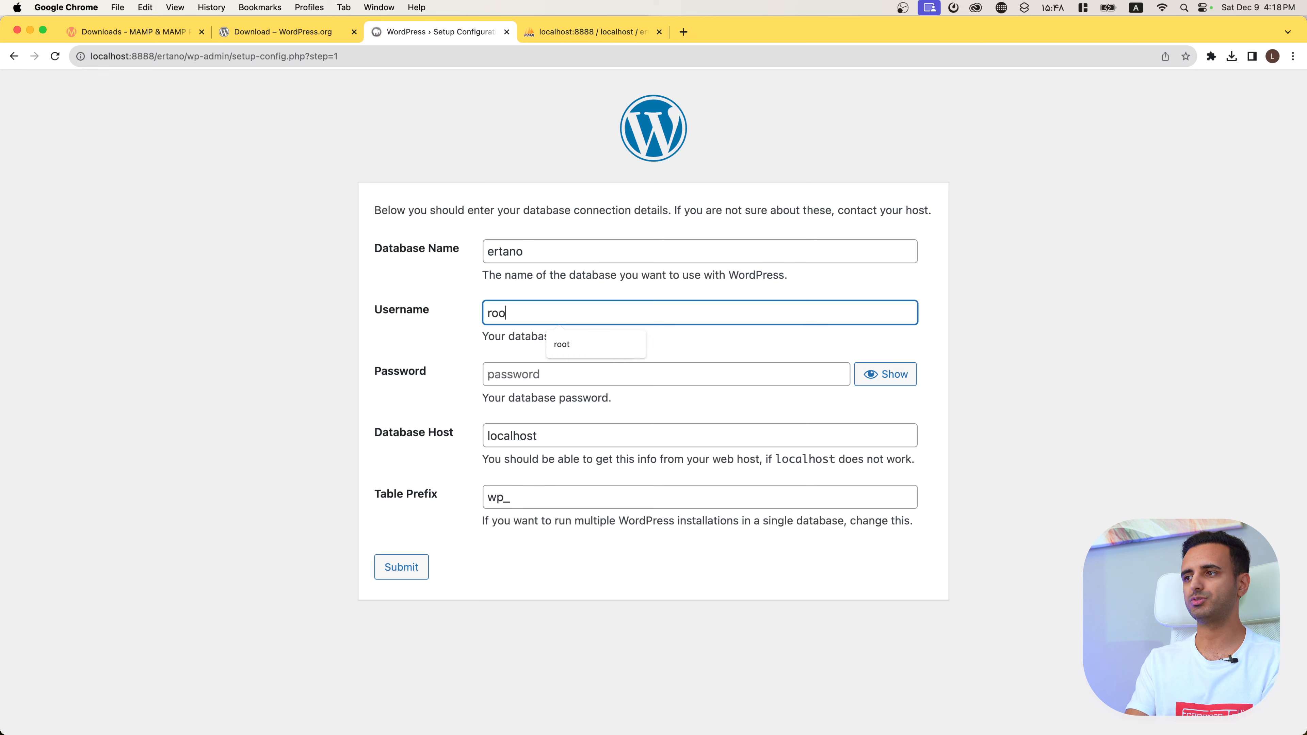
pyautogui.write('t')
pyautogui.press('Tab')
pyautogui.write('root')
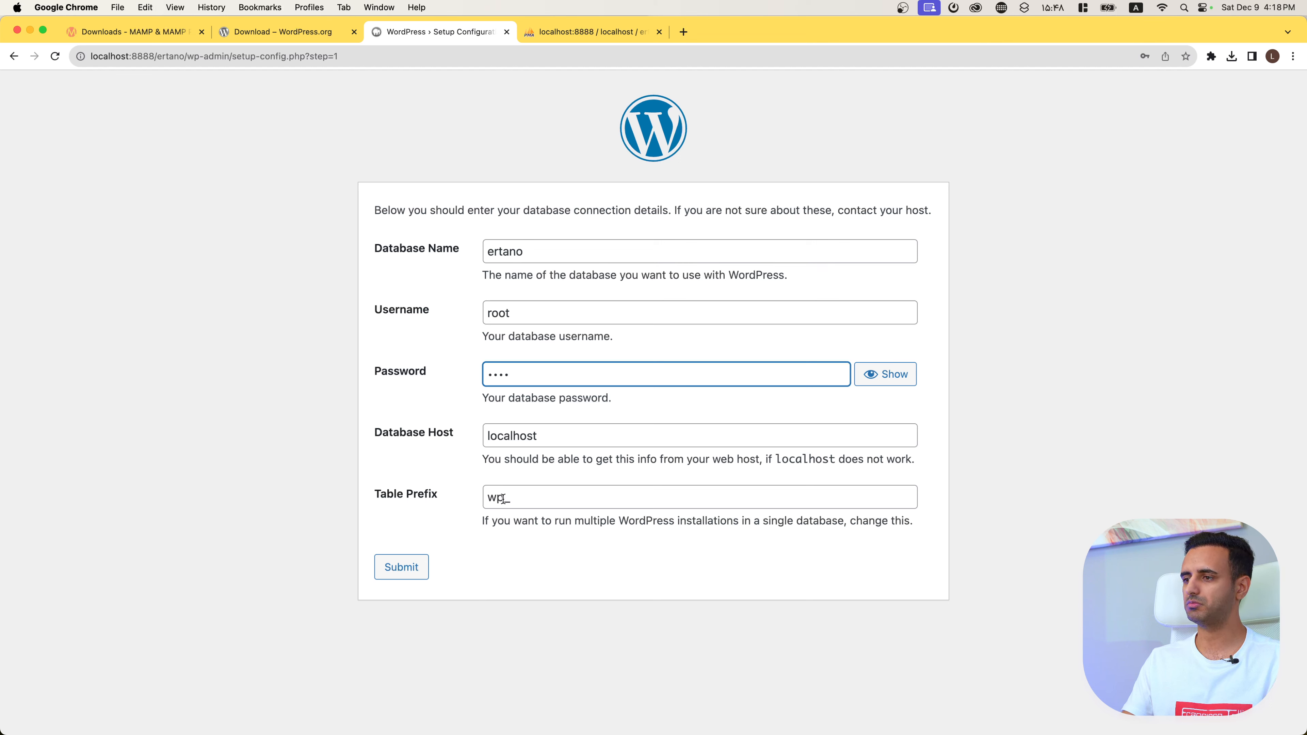
# Step: Keep the wp_ table prefix, submit the connection details, and run the installation
pyautogui.moveTo(501, 497); pyautogui.dragTo(473, 499)
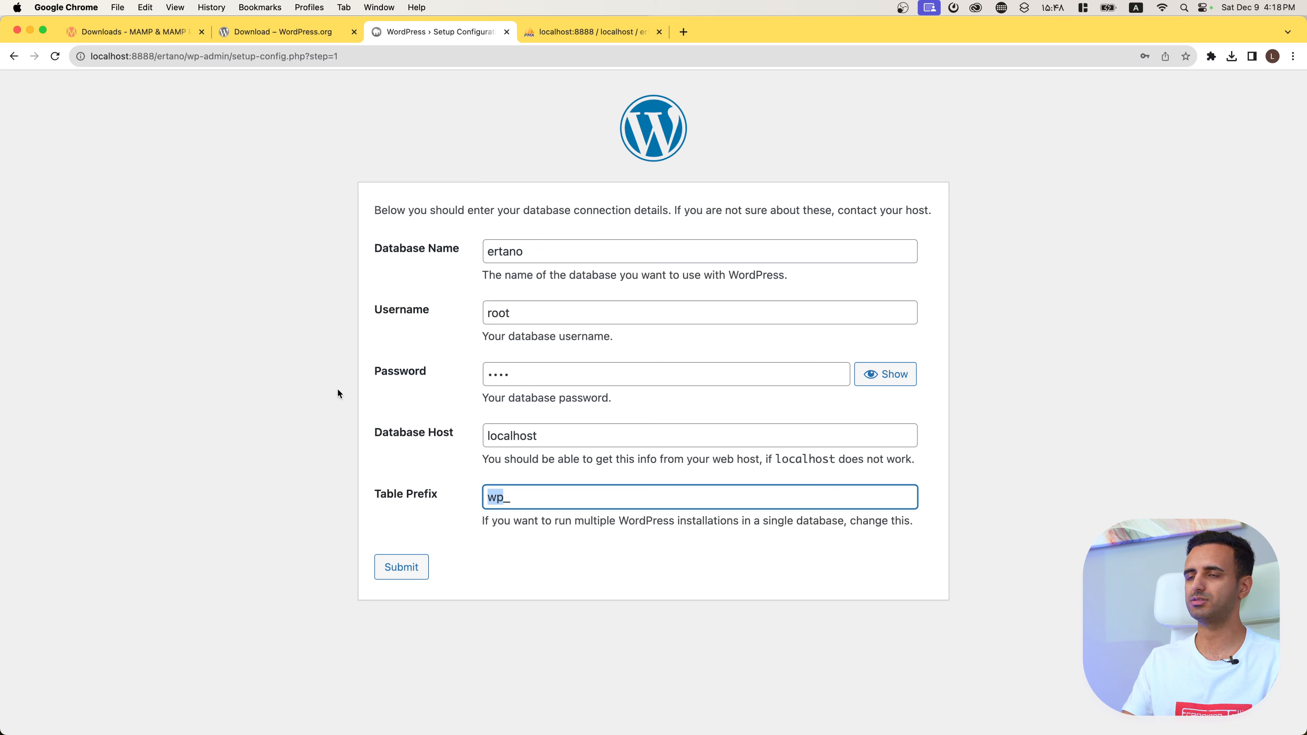
pyautogui.click(87, 458)
pyautogui.doubleClick(534, 497)
pyautogui.click(517, 569)
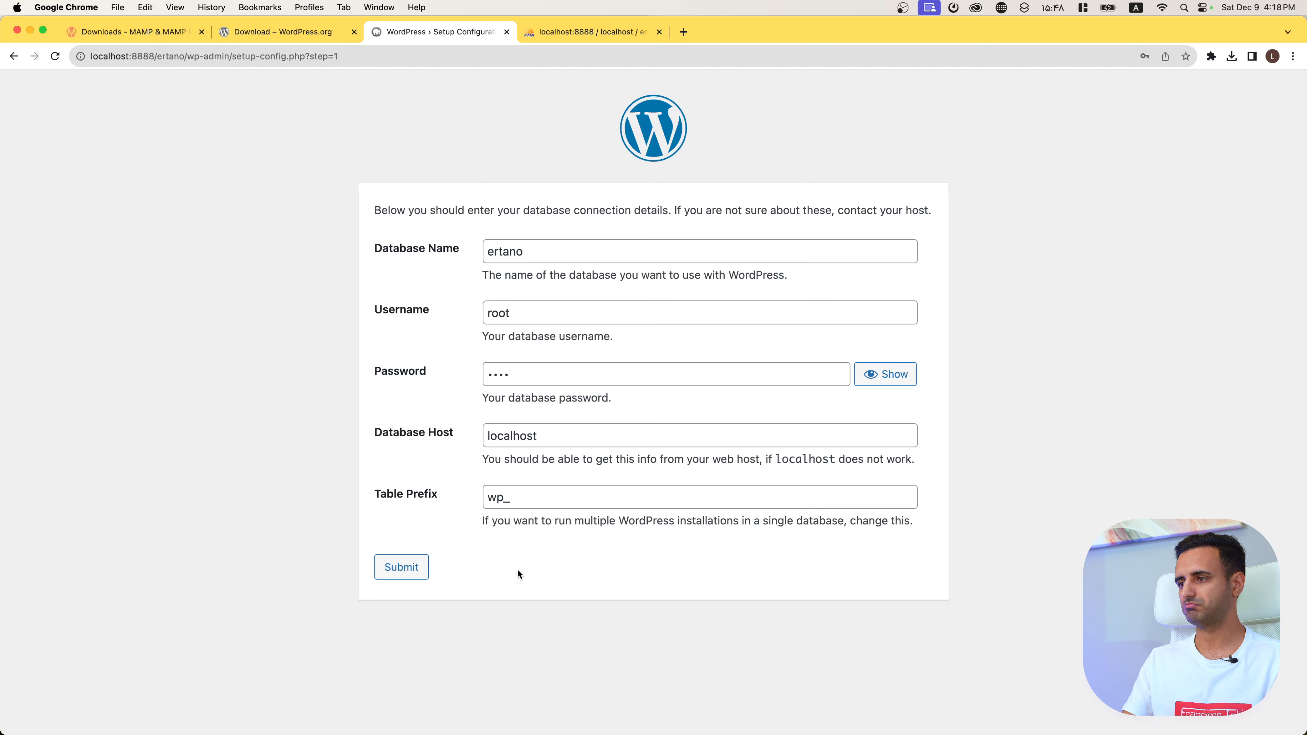
pyautogui.click(408, 569)
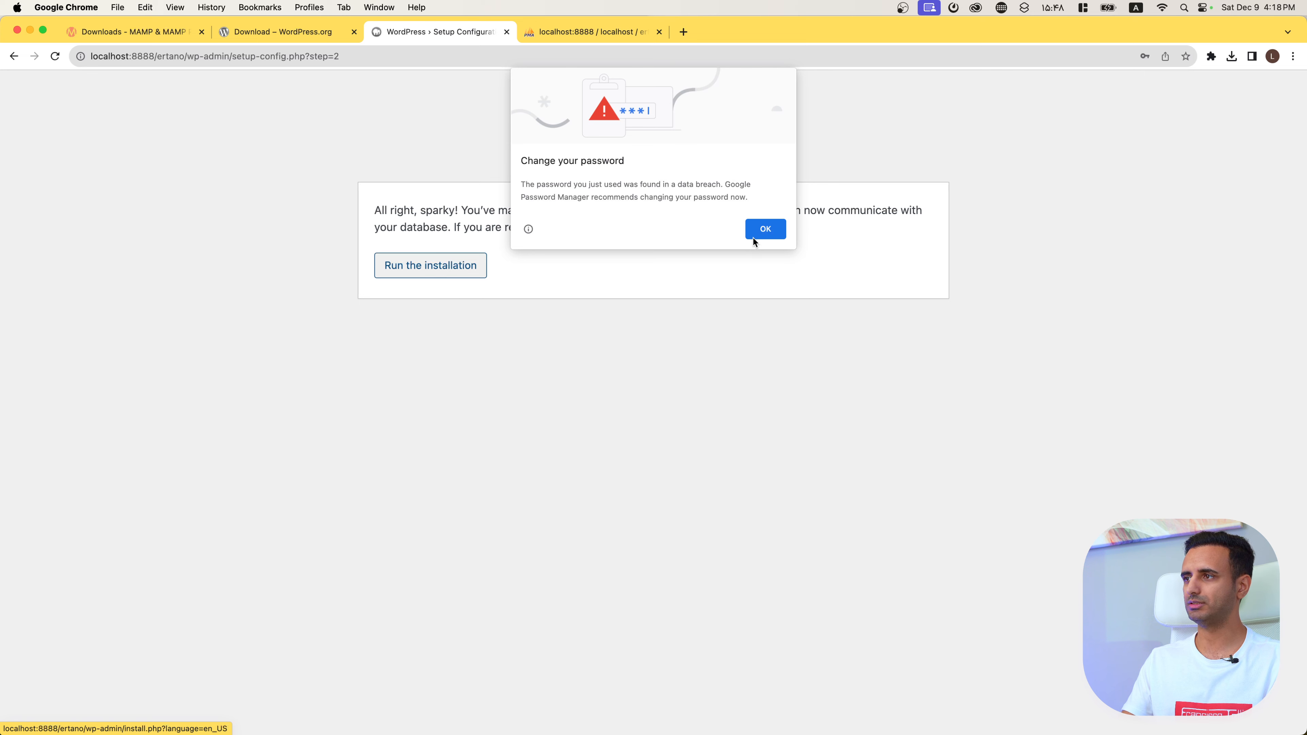
pyautogui.click(753, 236)
pyautogui.click(458, 273)
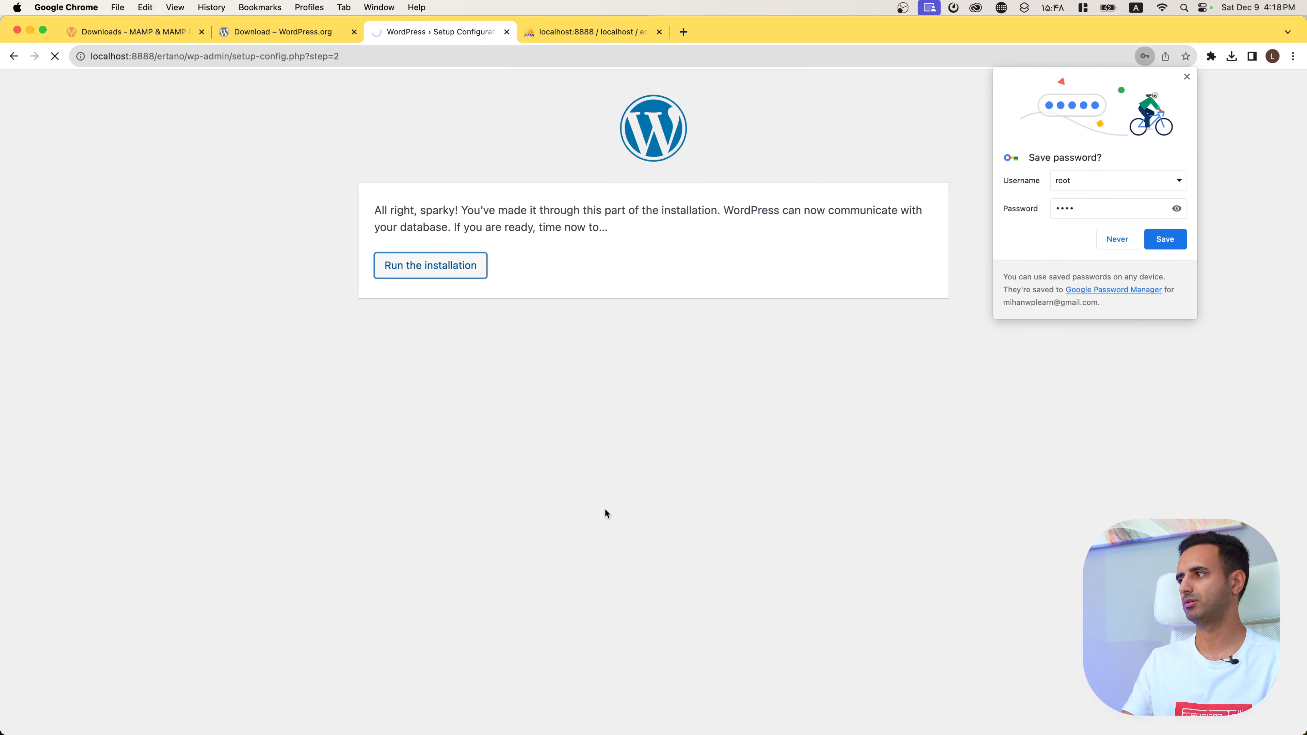
# Step: Enter Site Title Ertano, username admin, and the admin password
pyautogui.click(1186, 76)
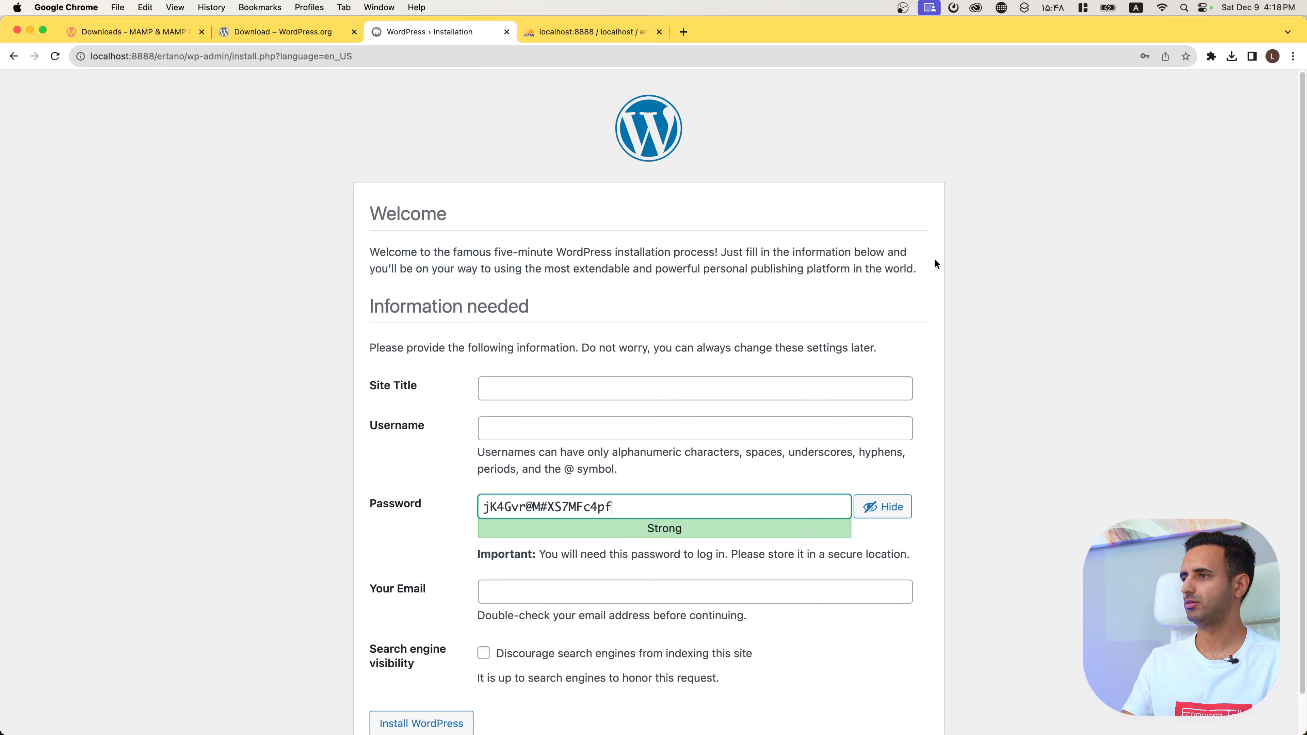
pyautogui.click(578, 384)
pyautogui.scroll(-2, 386, 432)
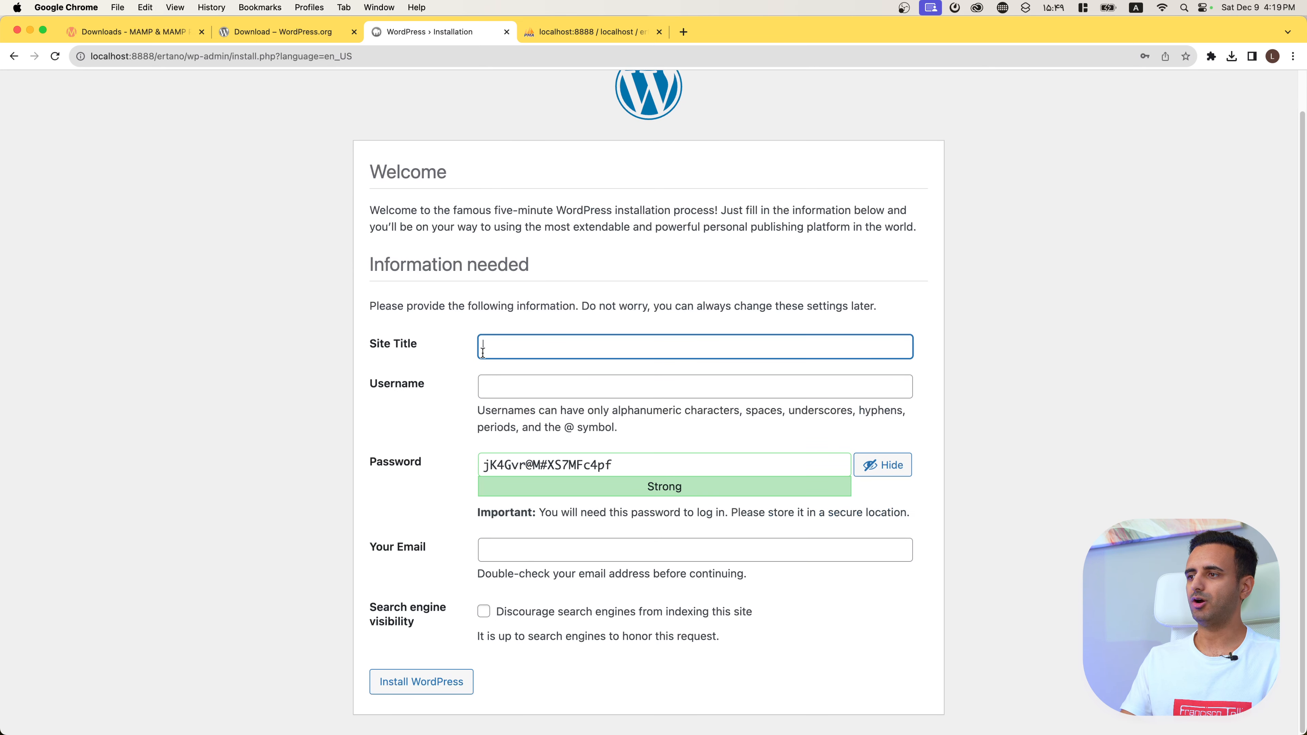
pyautogui.click(497, 345)
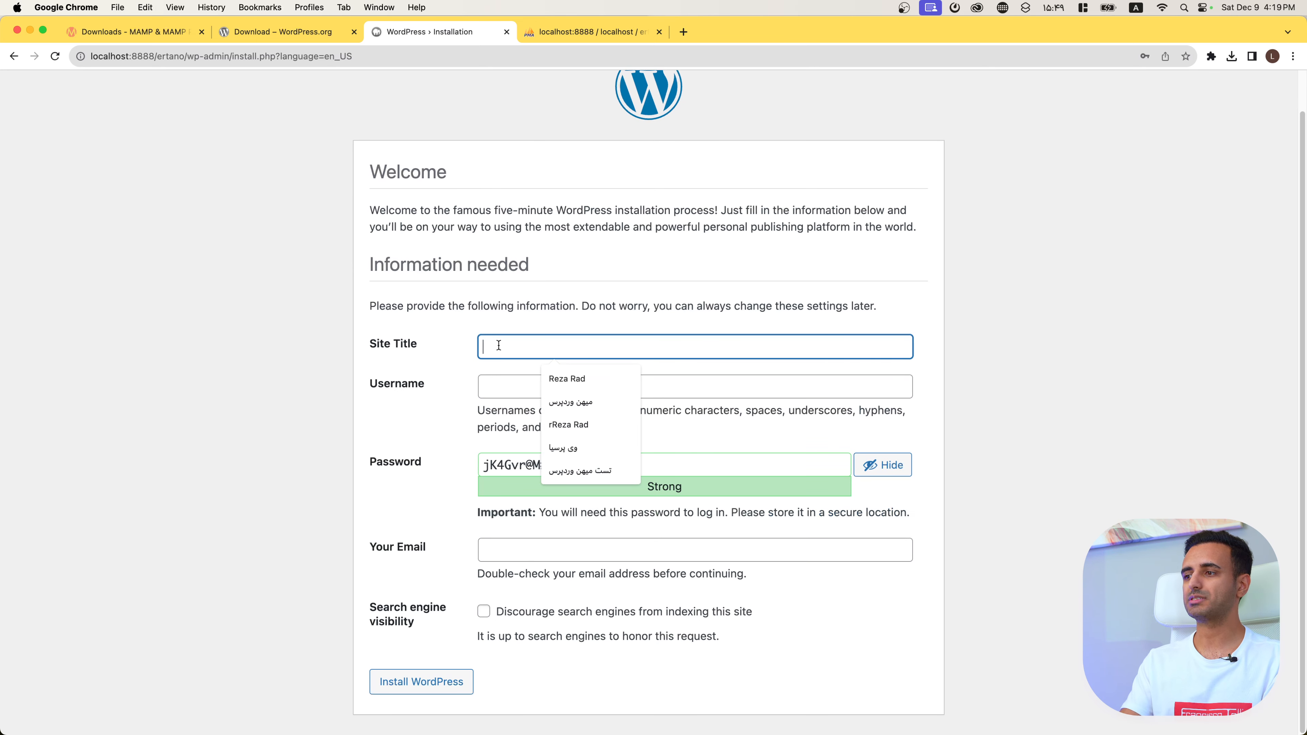
pyautogui.write('Ertano')
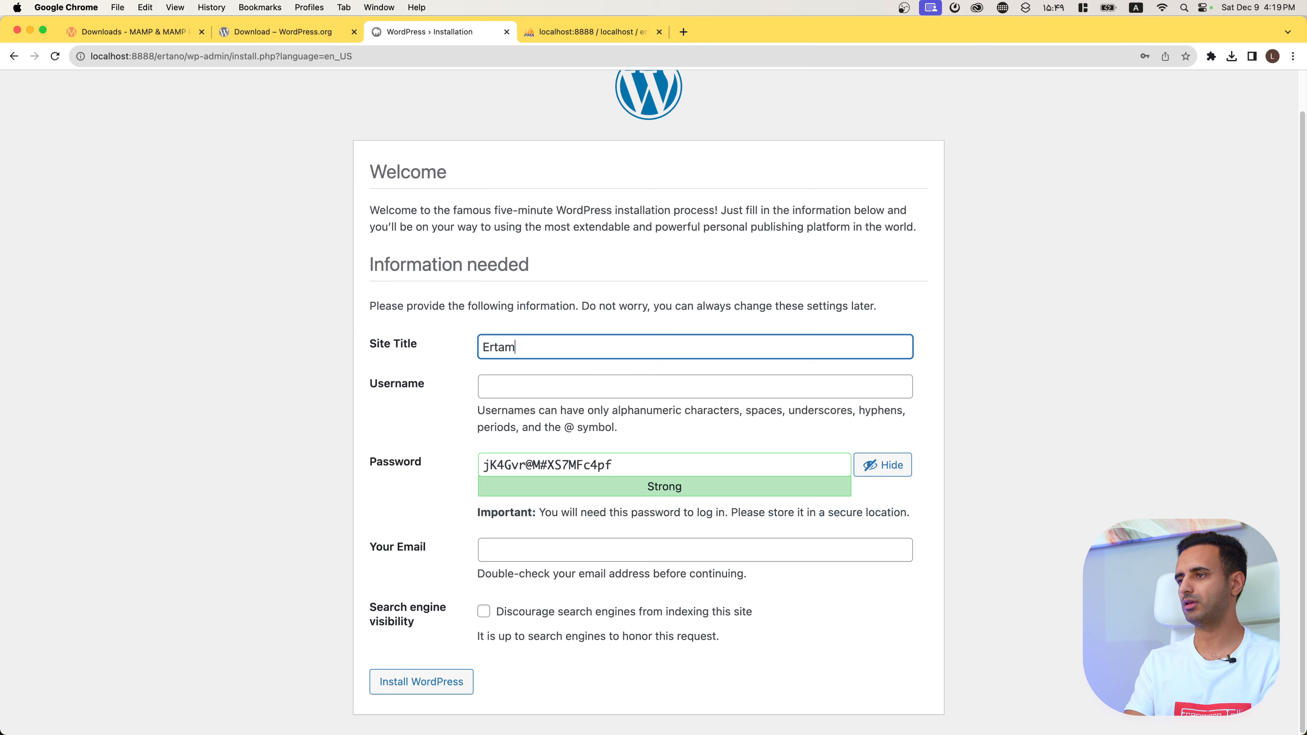
pyautogui.press('BackSpace')
pyautogui.press('BackSpace')
pyautogui.write('no')
pyautogui.press('Tab')
pyautogui.write('admin')
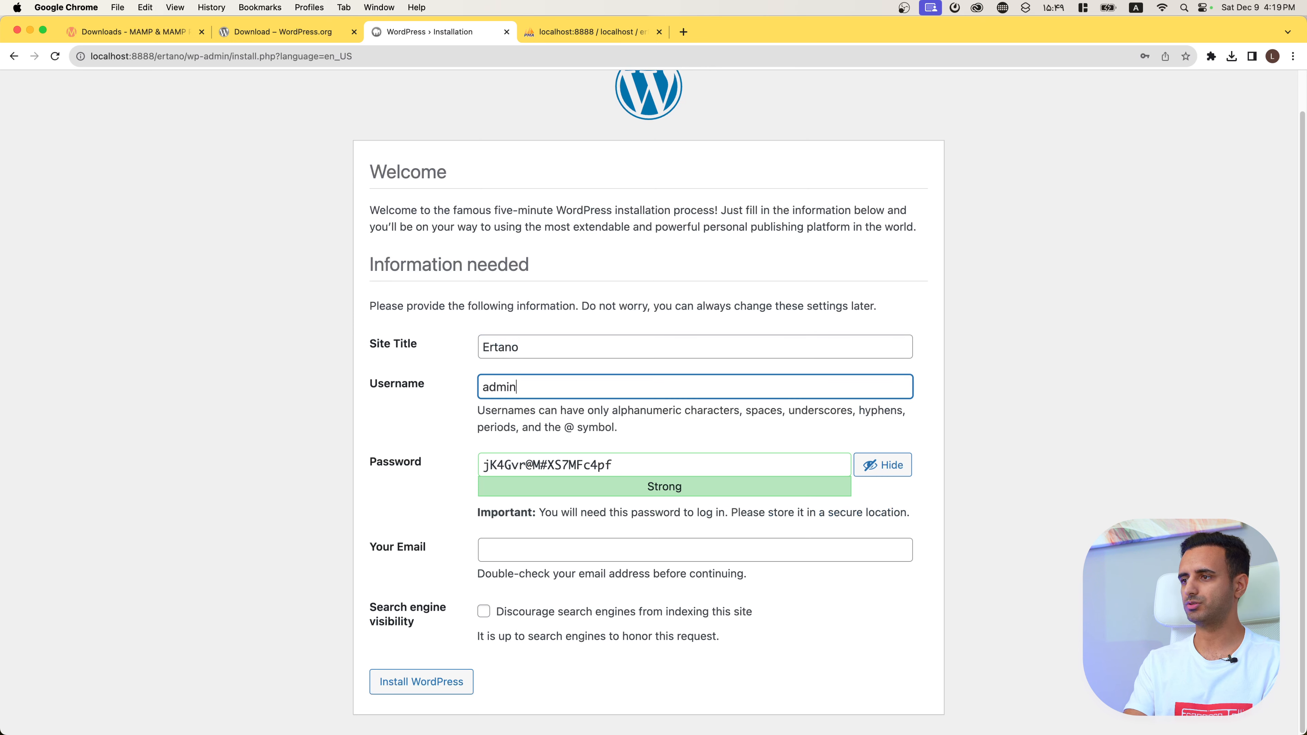
pyautogui.press('Tab')
pyautogui.write('admin')
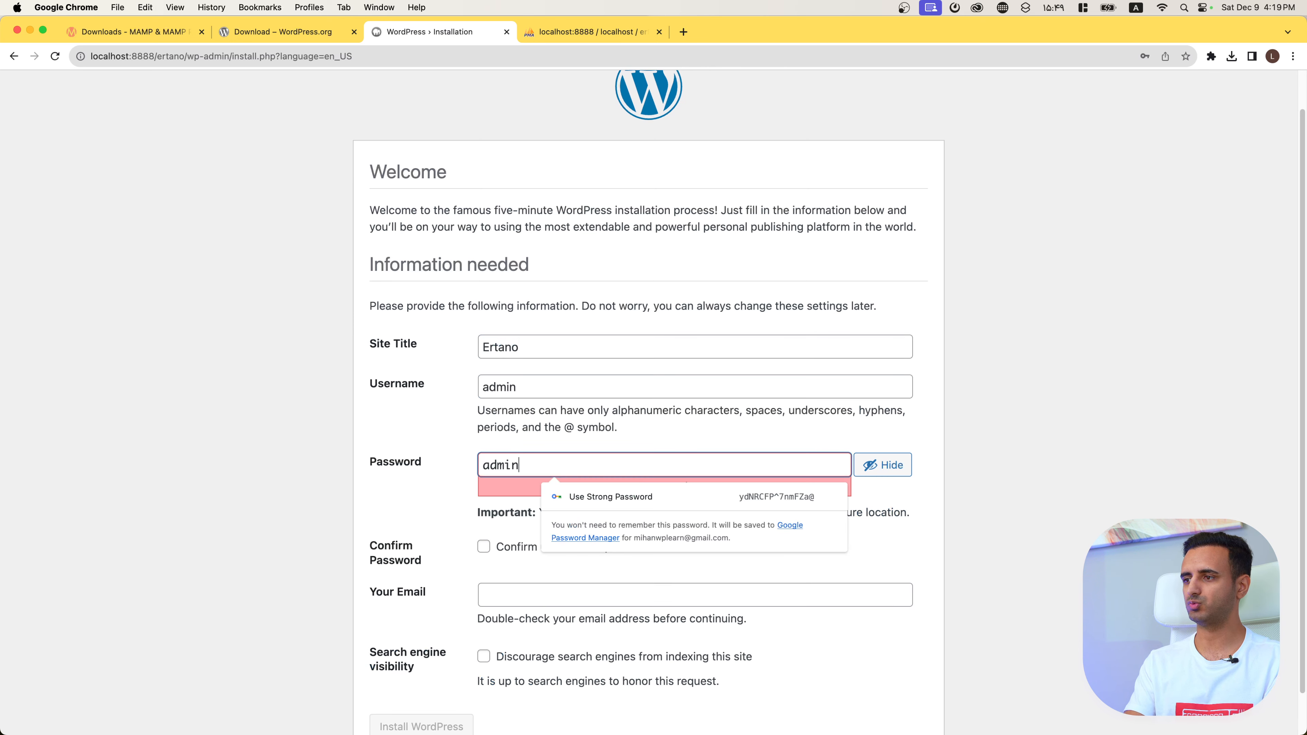
# Step: Confirm the weak password, fill in the site e-mail address, and install WordPress
pyautogui.click(525, 552)
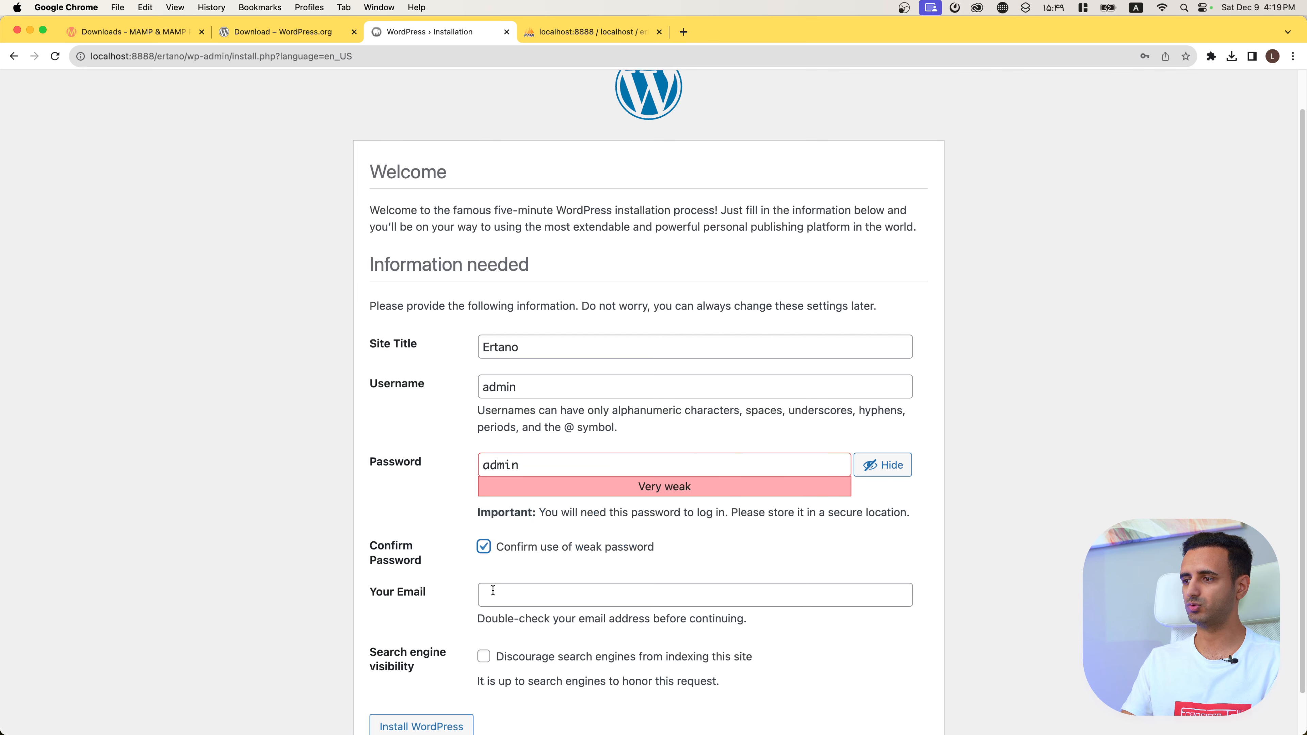
pyautogui.scroll(-1, 515, 572)
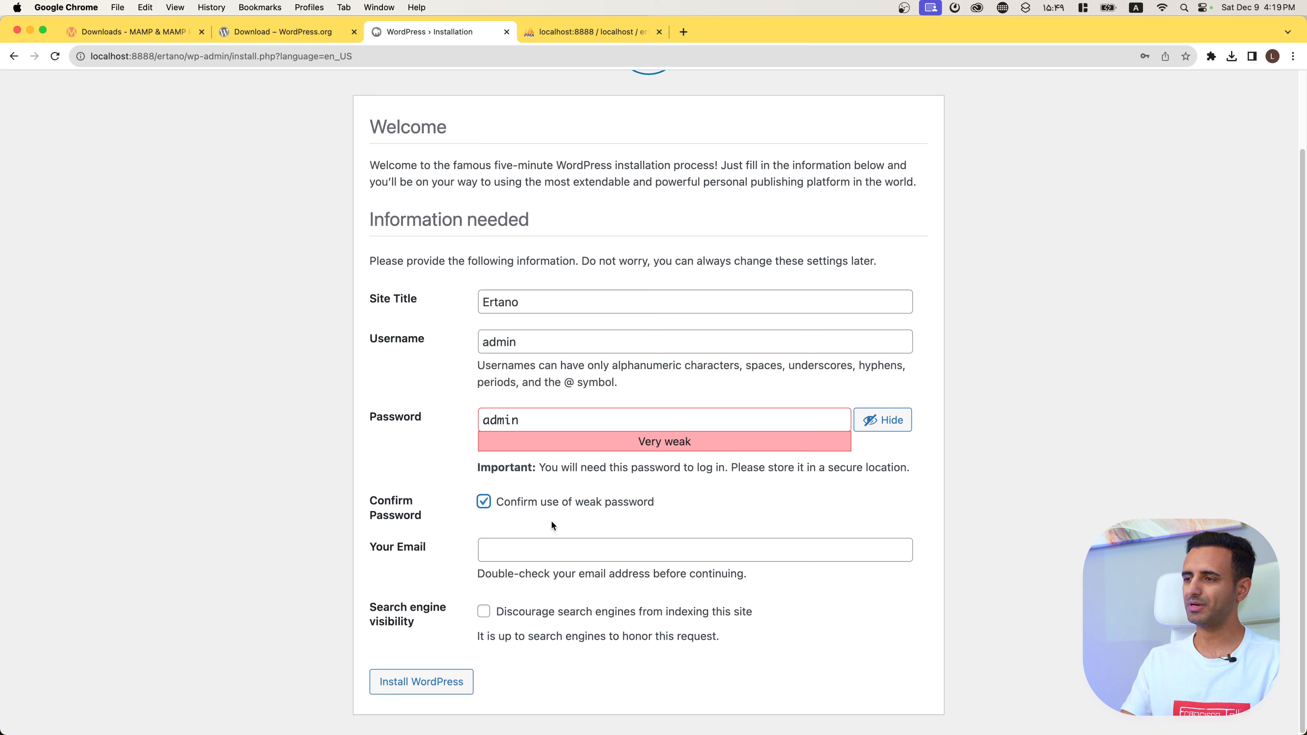
pyautogui.doubleClick(525, 426)
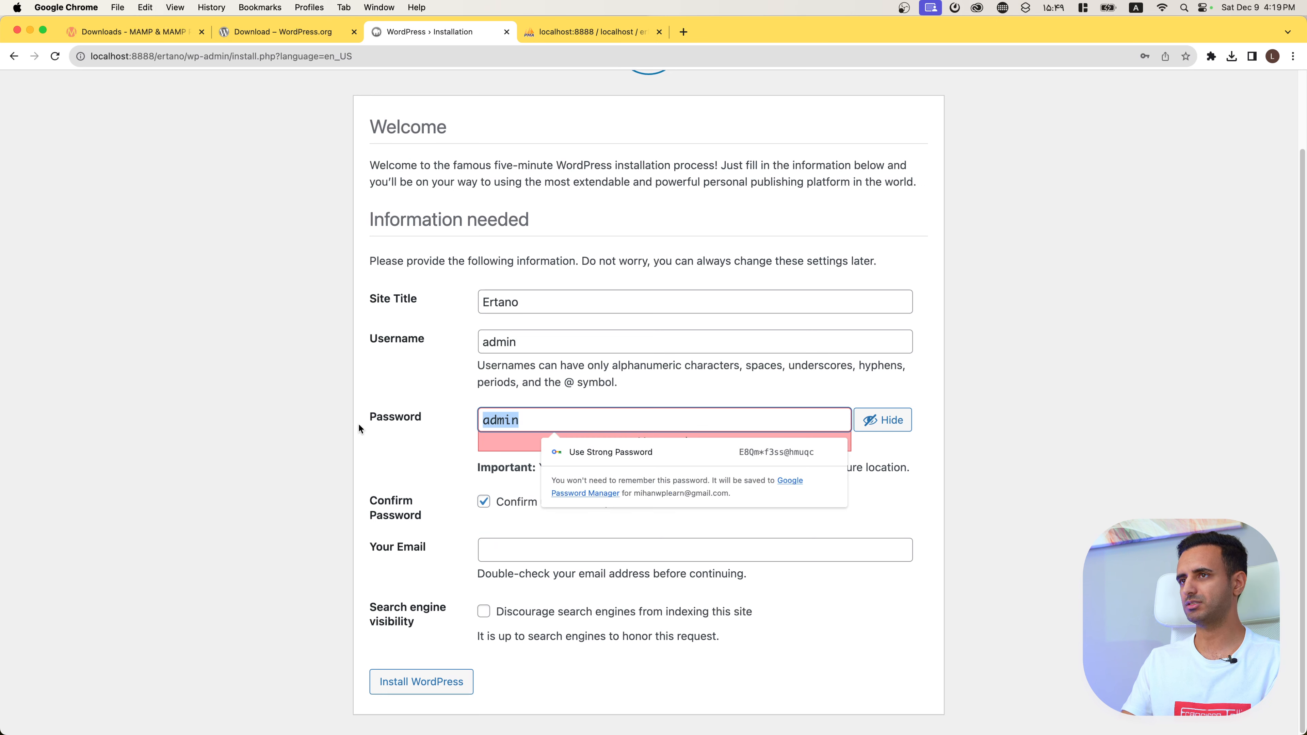
pyautogui.click(445, 431)
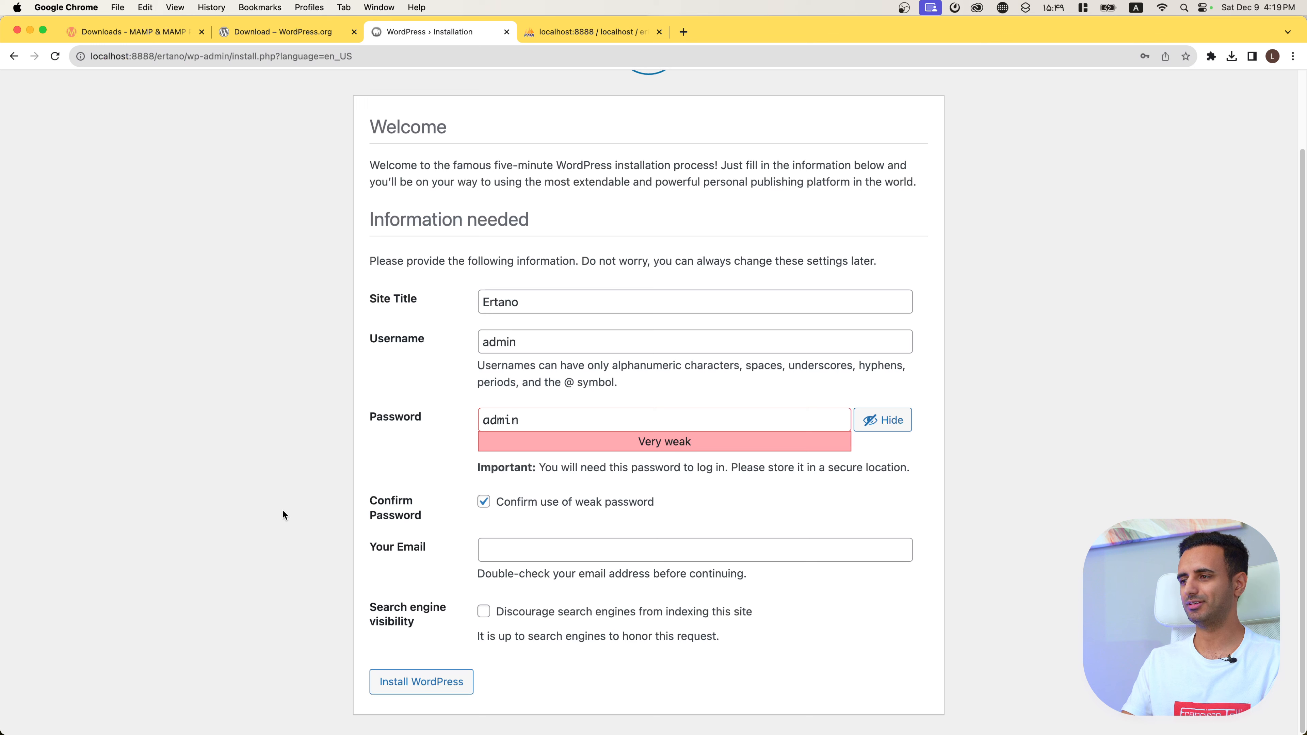
pyautogui.click(513, 549)
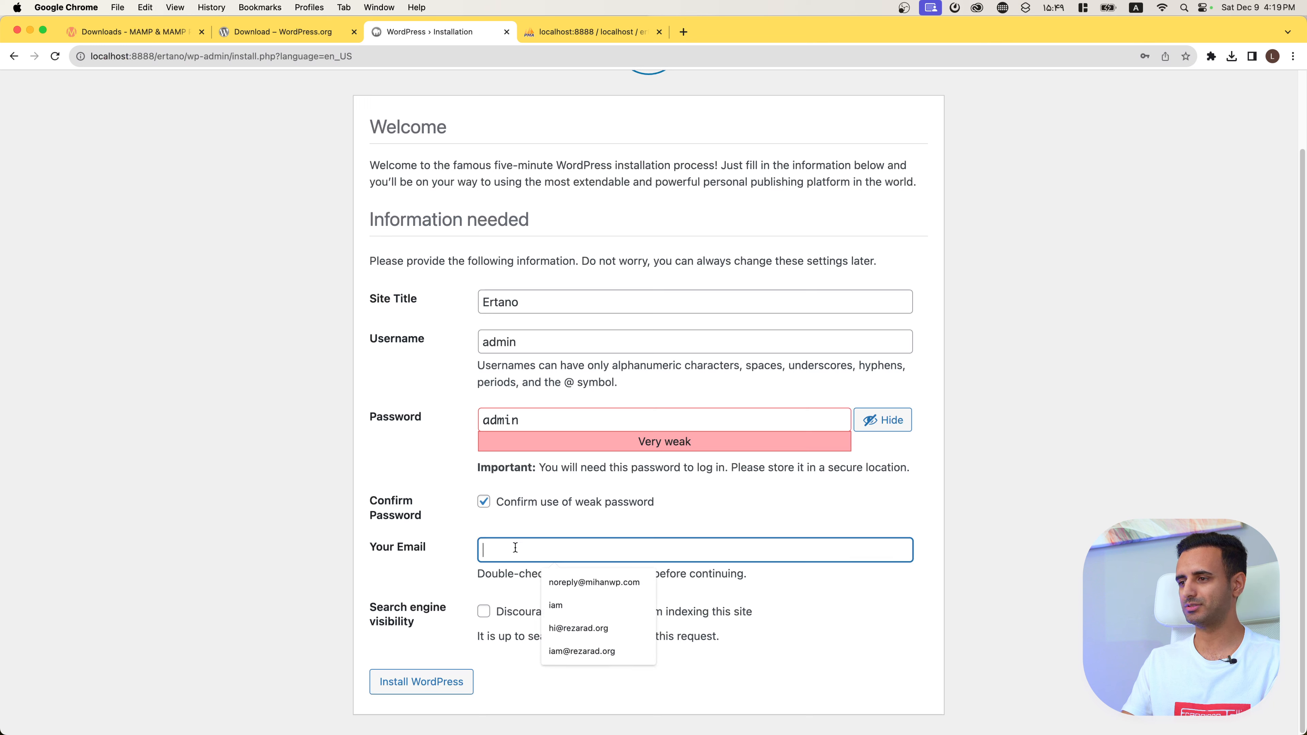
pyautogui.click(584, 583)
pyautogui.doubleClick(556, 548)
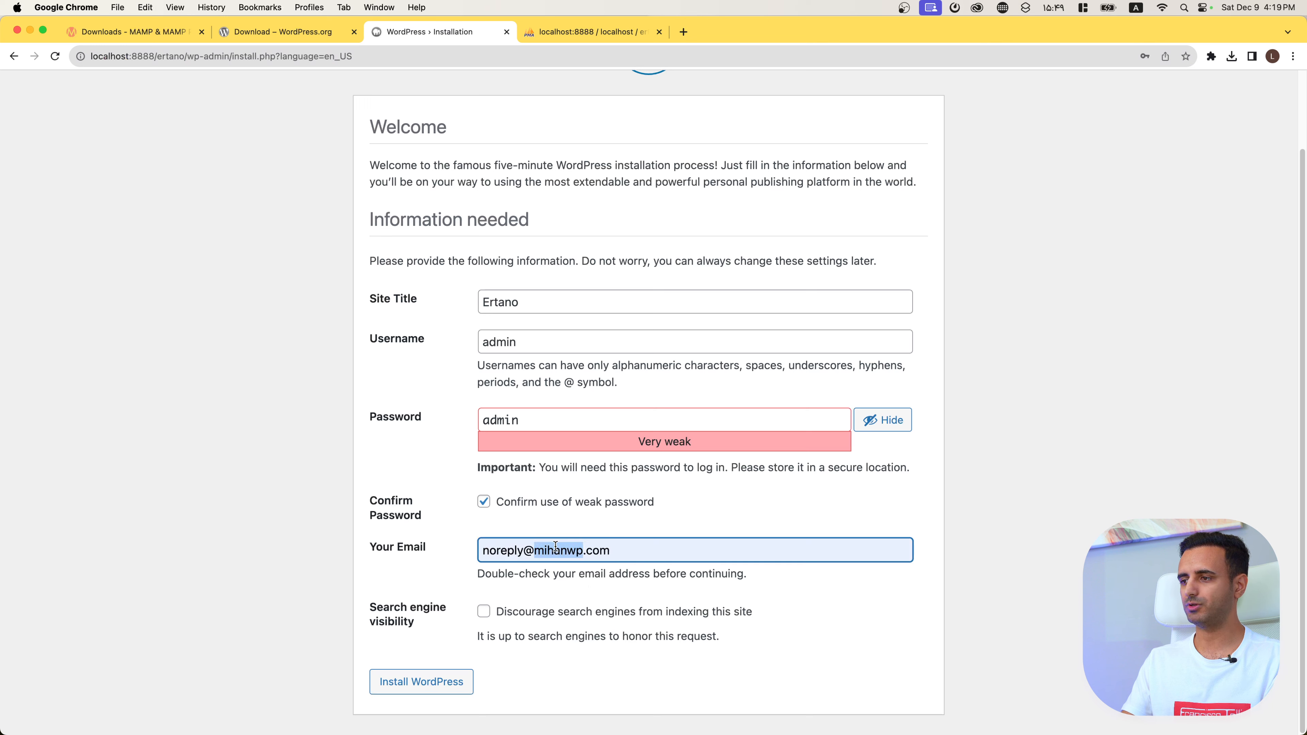
pyautogui.write('ertano')
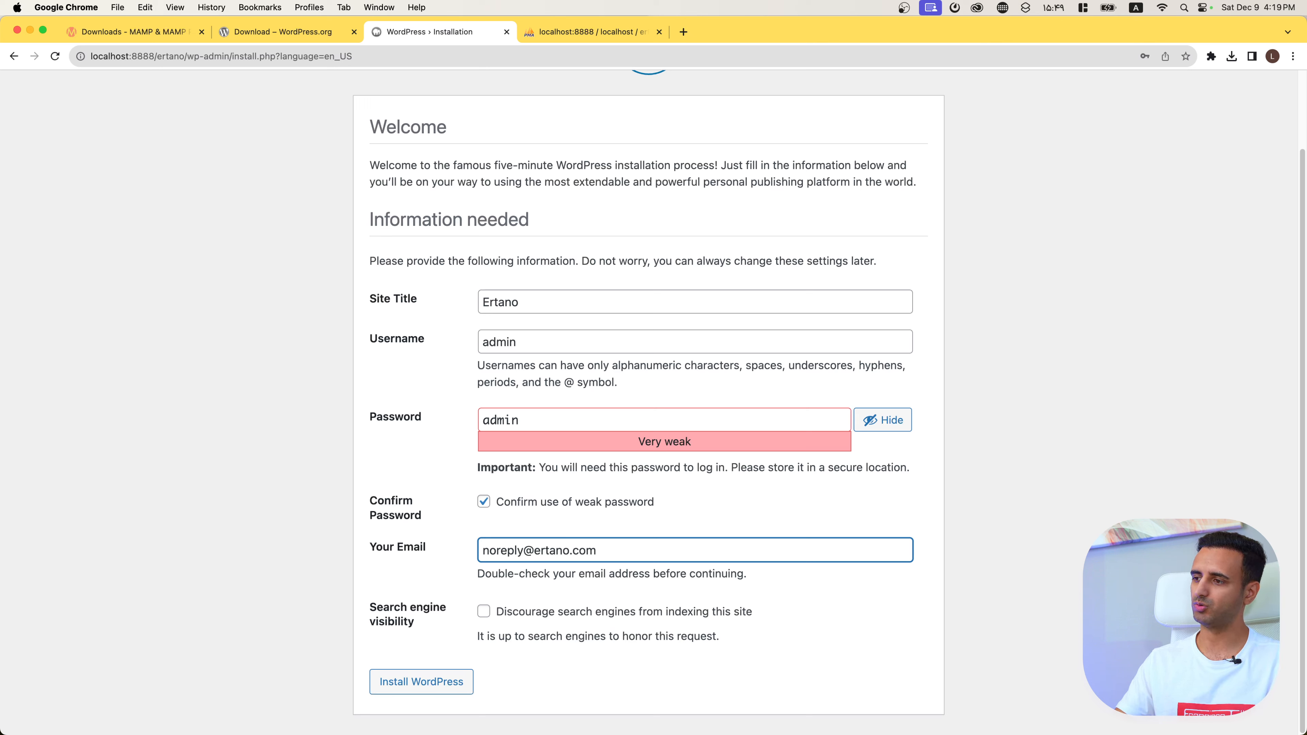
pyautogui.click(449, 578)
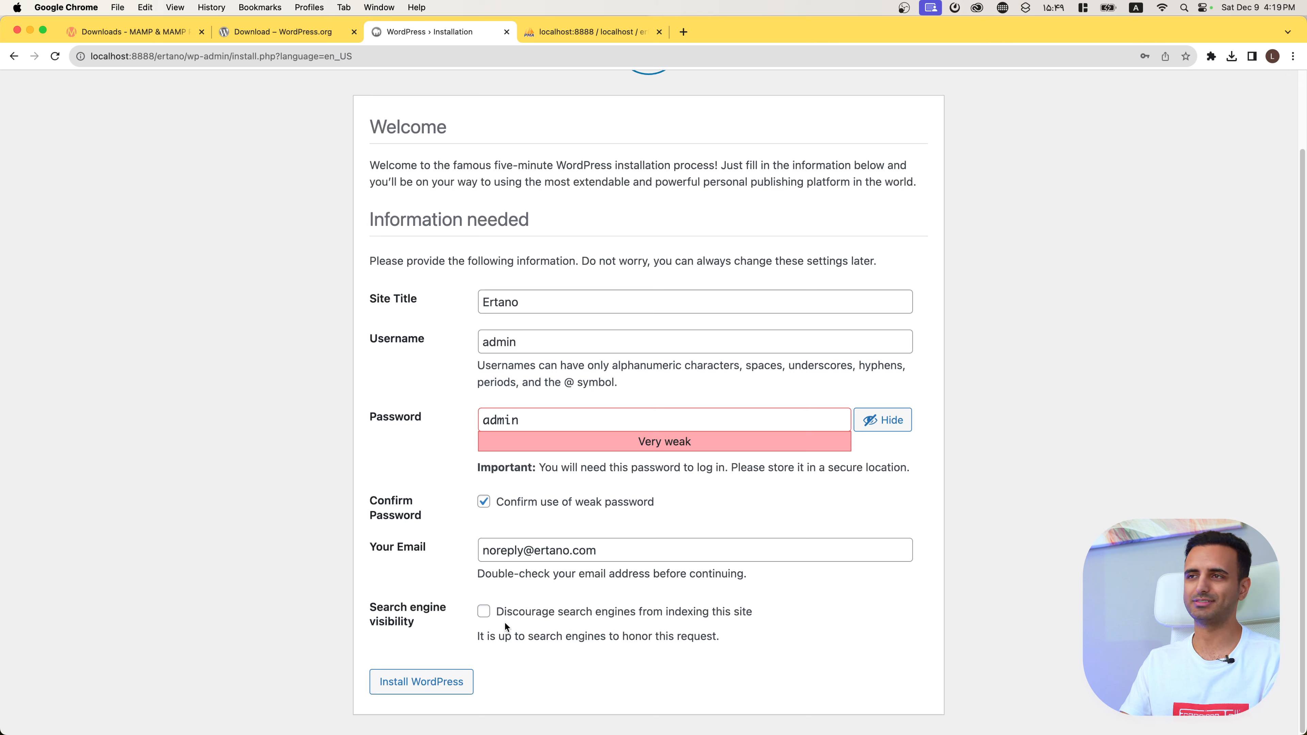
pyautogui.click(417, 685)
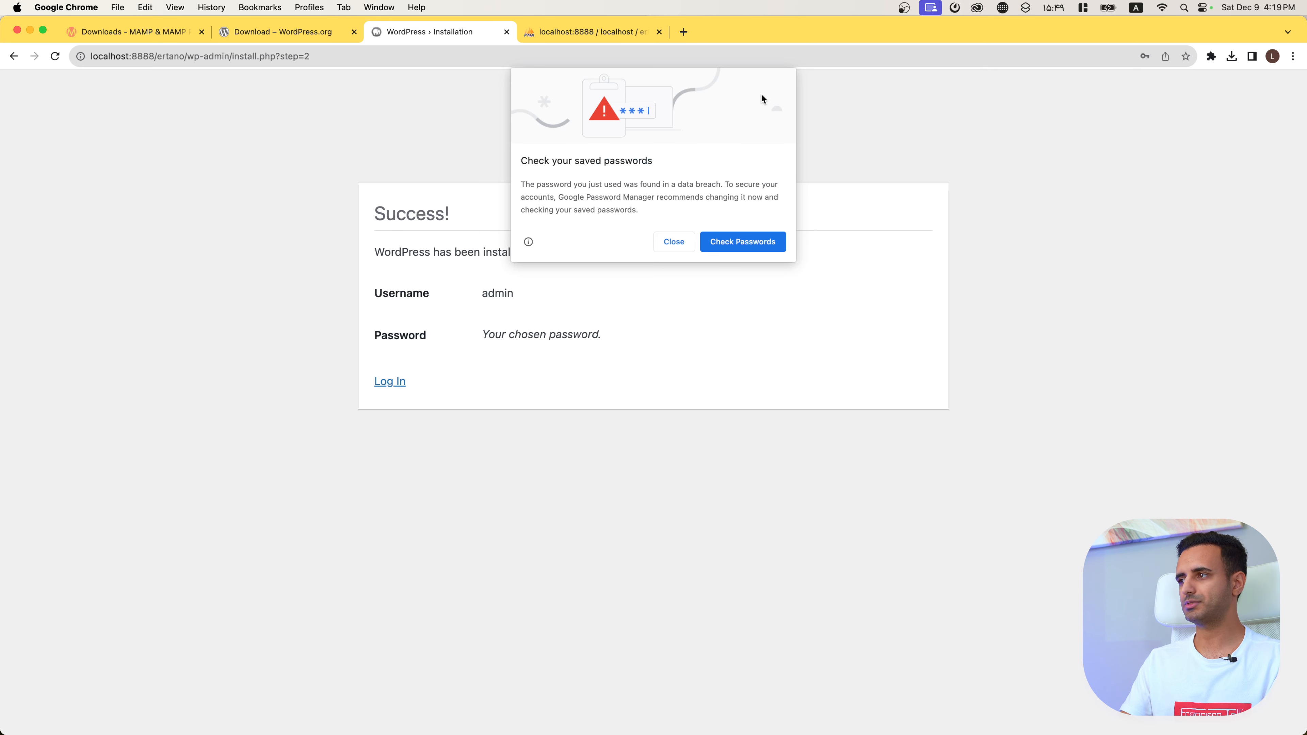
# Step: Log in as admin with the new password to reach the Ertano Dashboard
pyautogui.click(674, 241)
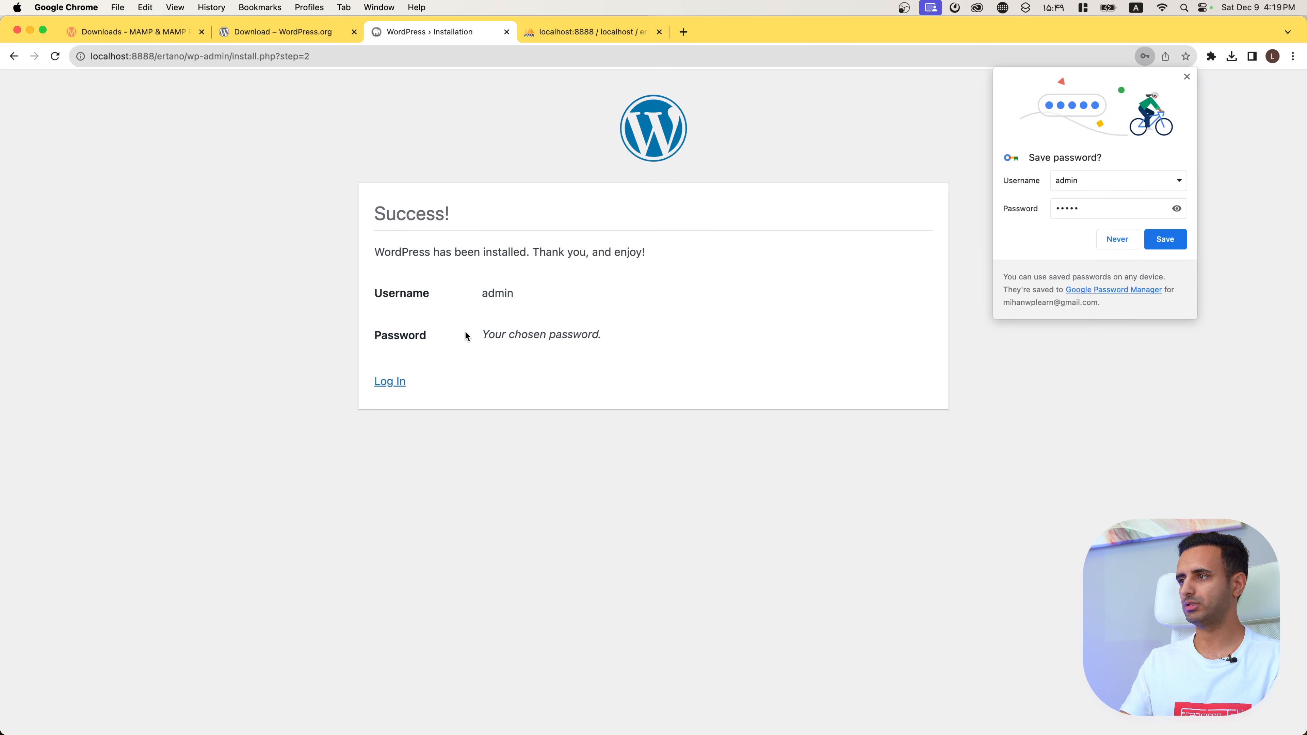
pyautogui.click(394, 384)
pyautogui.click(648, 286)
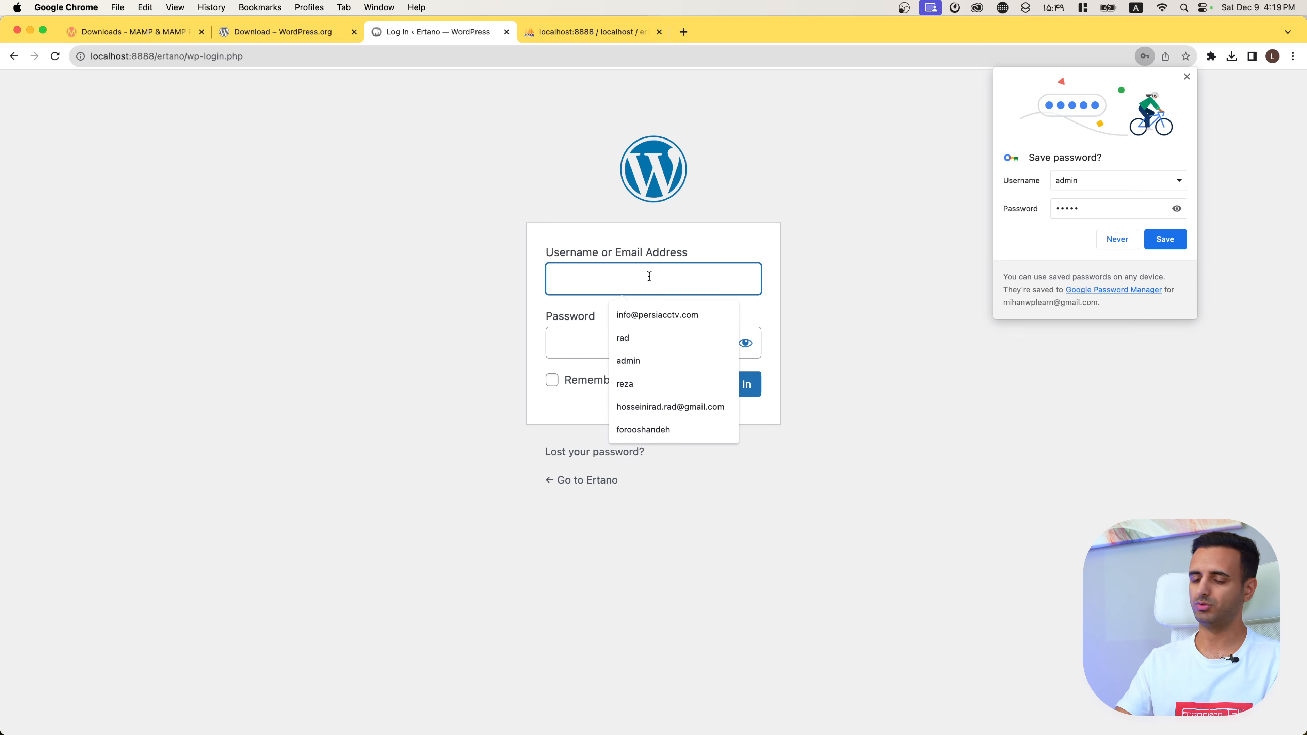
pyautogui.write('admin')
pyautogui.press('Tab')
pyautogui.write('admin')
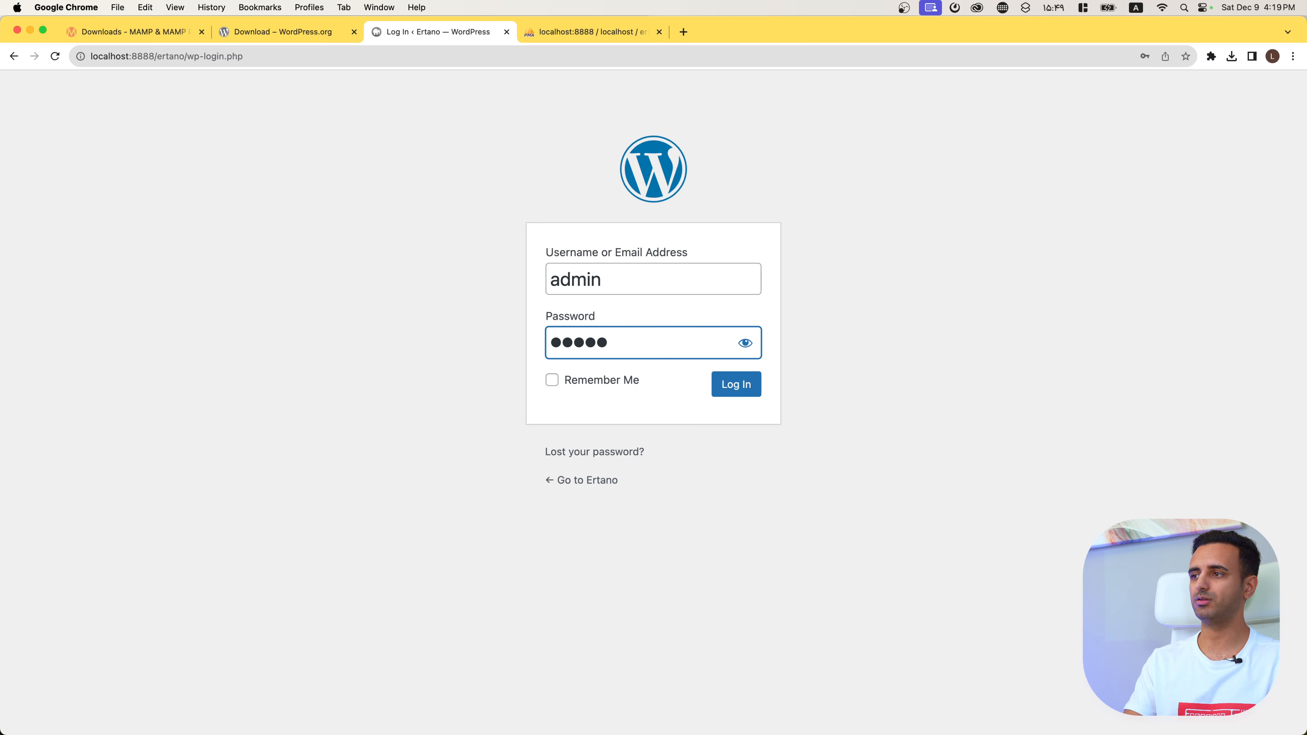
pyautogui.press('Return')
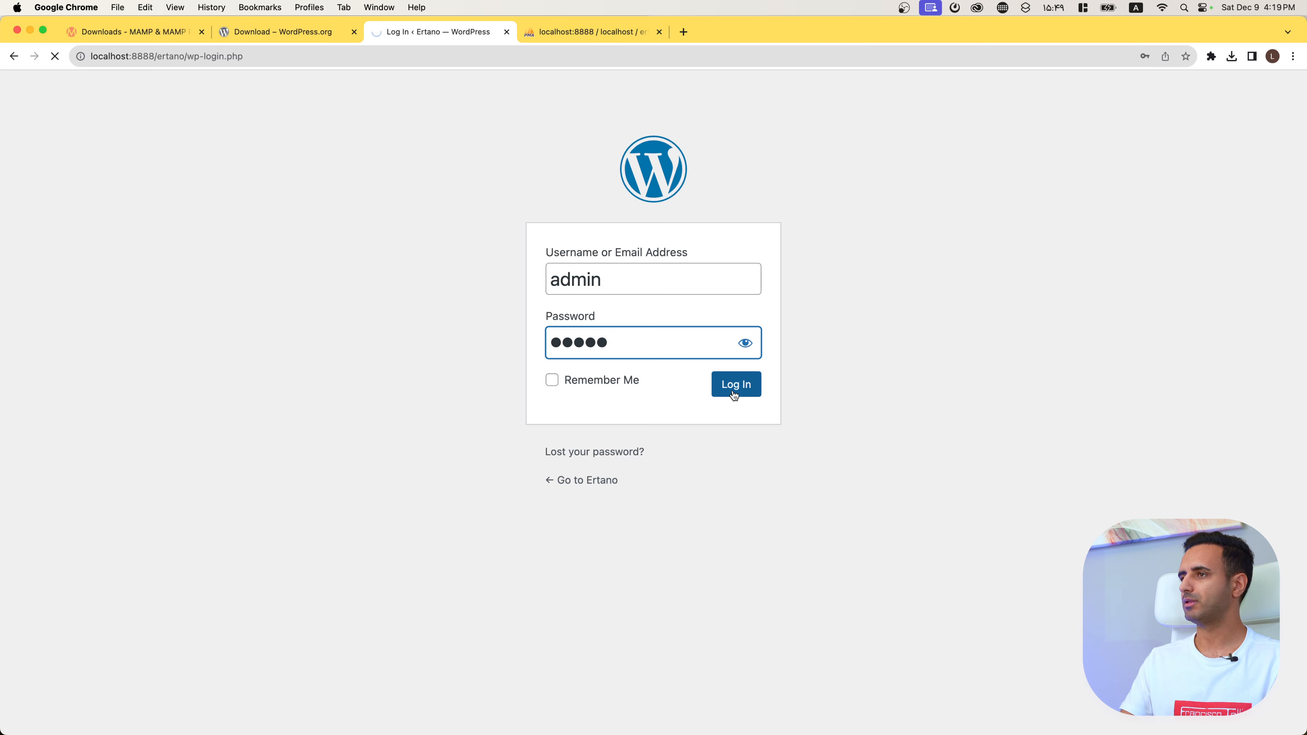
pyautogui.click(415, 257)
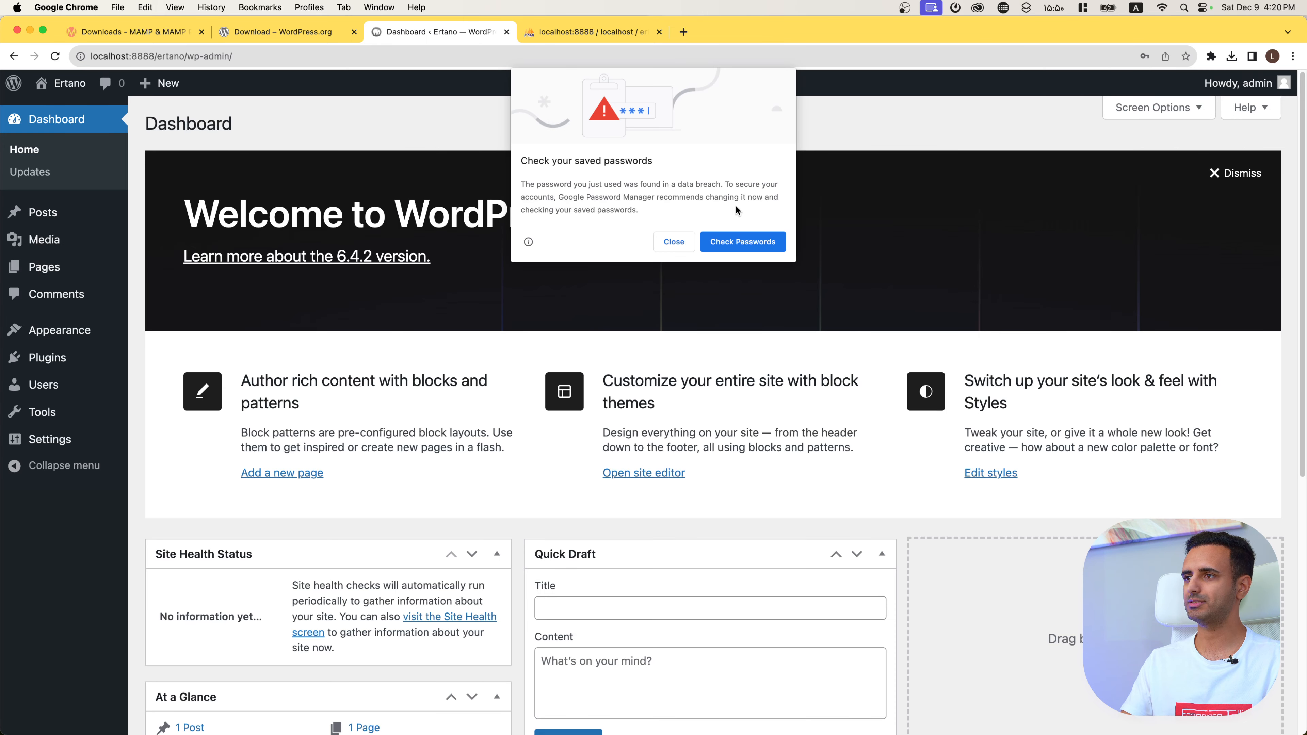
# Step: Dismiss the saved-passwords warning and go to the Ertano site's front end via Visit Site
pyautogui.click(673, 241)
pyautogui.moveTo(61, 84)
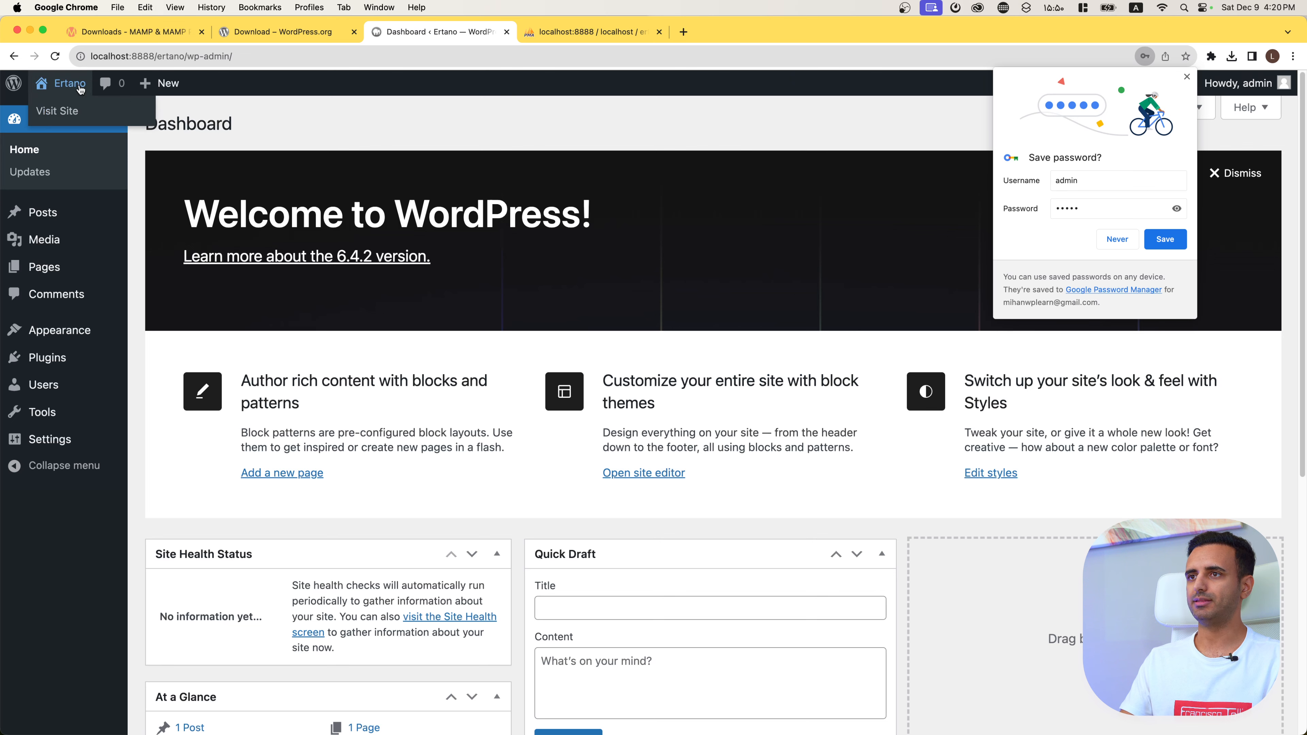
pyautogui.click(59, 112)
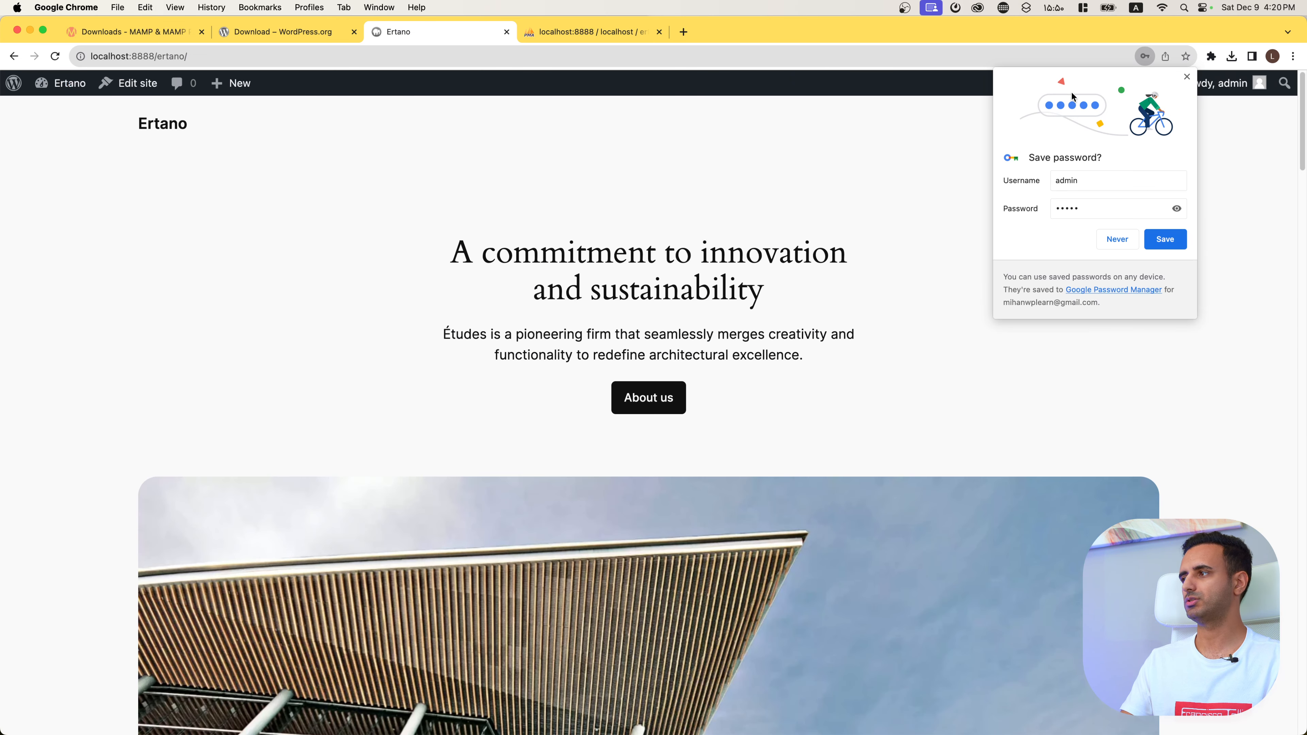
# Step: Close the save-password offer and scroll down and back up the Ertano homepage at localhost:8888/ertano
pyautogui.click(1186, 76)
pyautogui.scroll(-10, 367, 442)
pyautogui.scroll(-15, 367, 442)
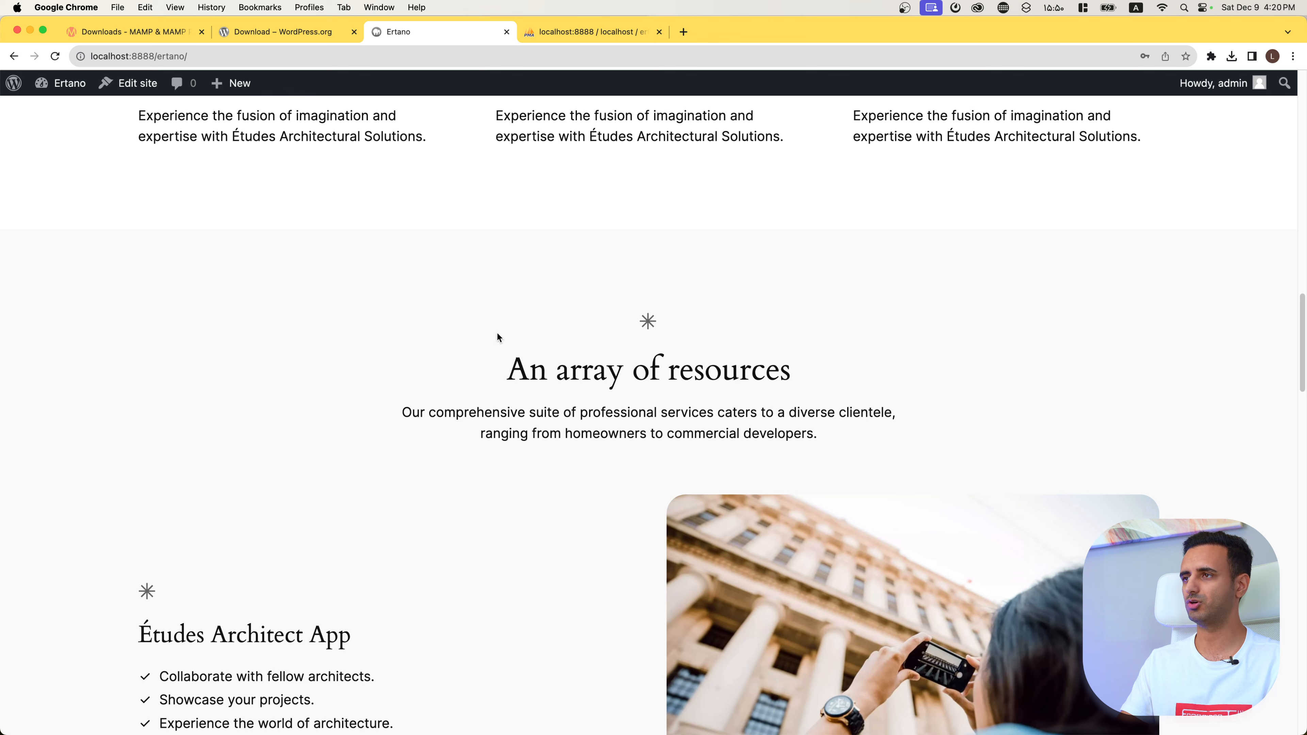
pyautogui.scroll(8, 381, 438)
pyautogui.scroll(10, 511, 354)
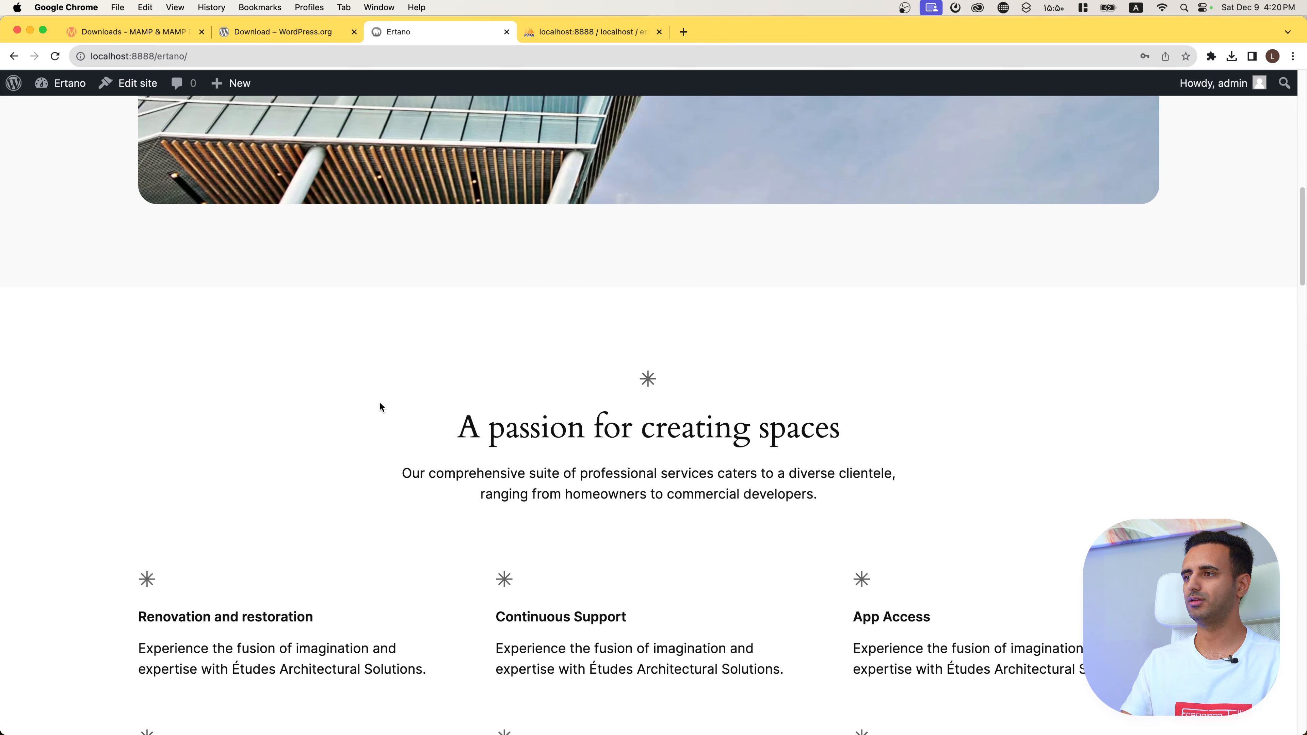